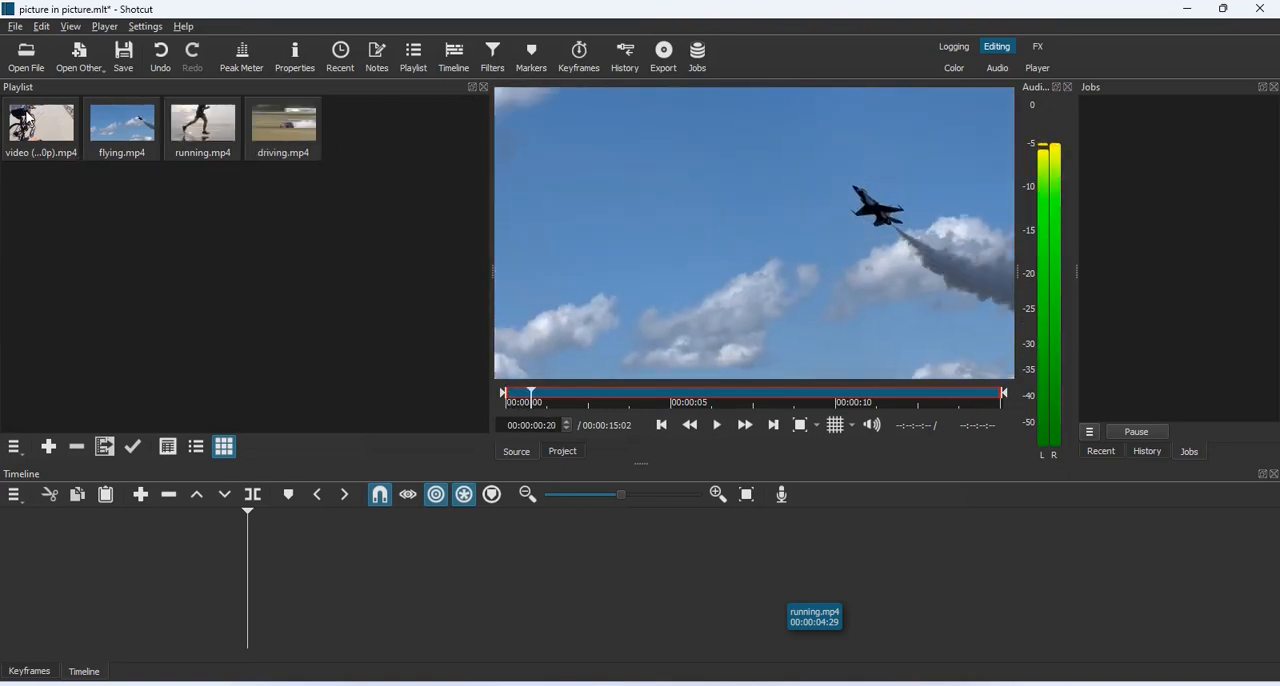
Preview the cycling, flying.mp4, running.mp4 and driving.mp4 clips from the playlist
double_click(16, 128)
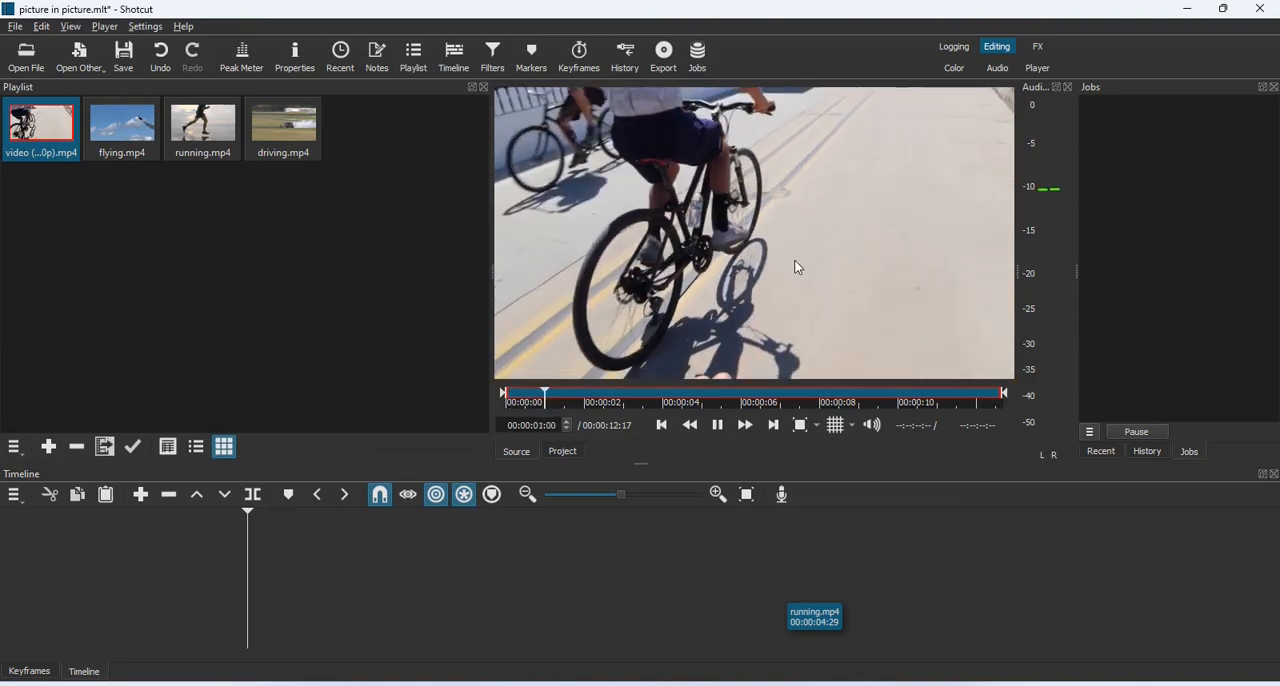
key("space")
double_click(136, 127)
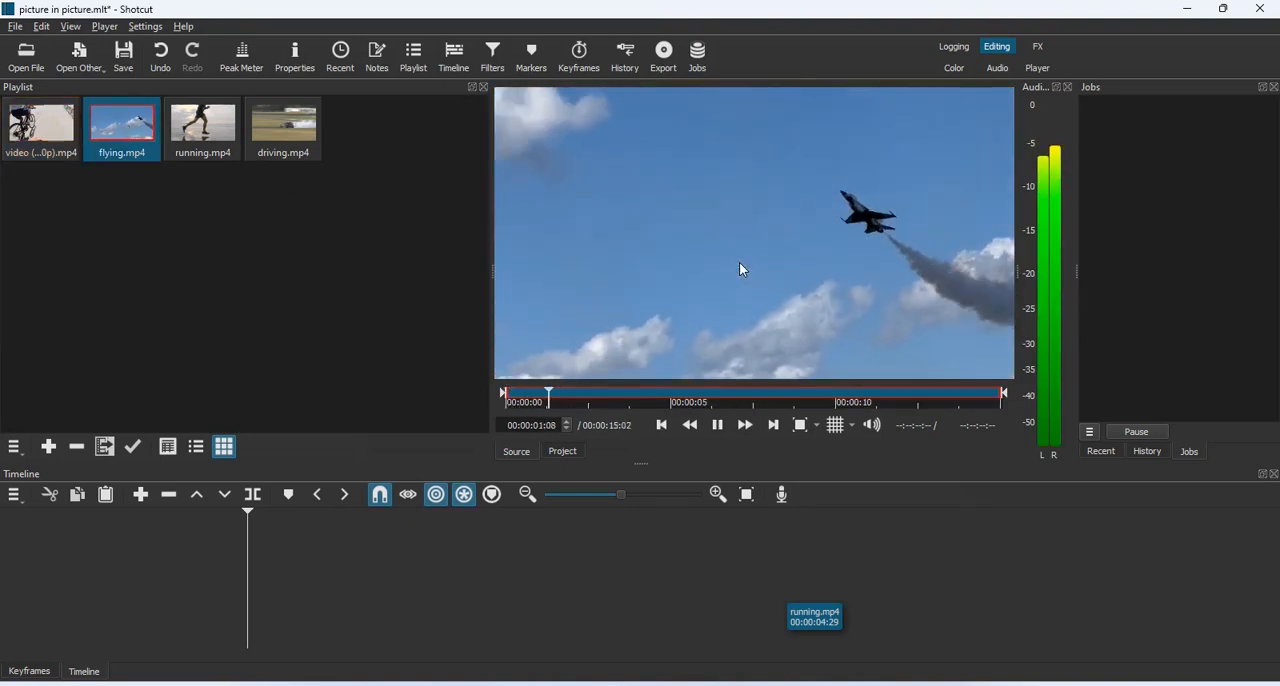
key("space")
double_click(205, 135)
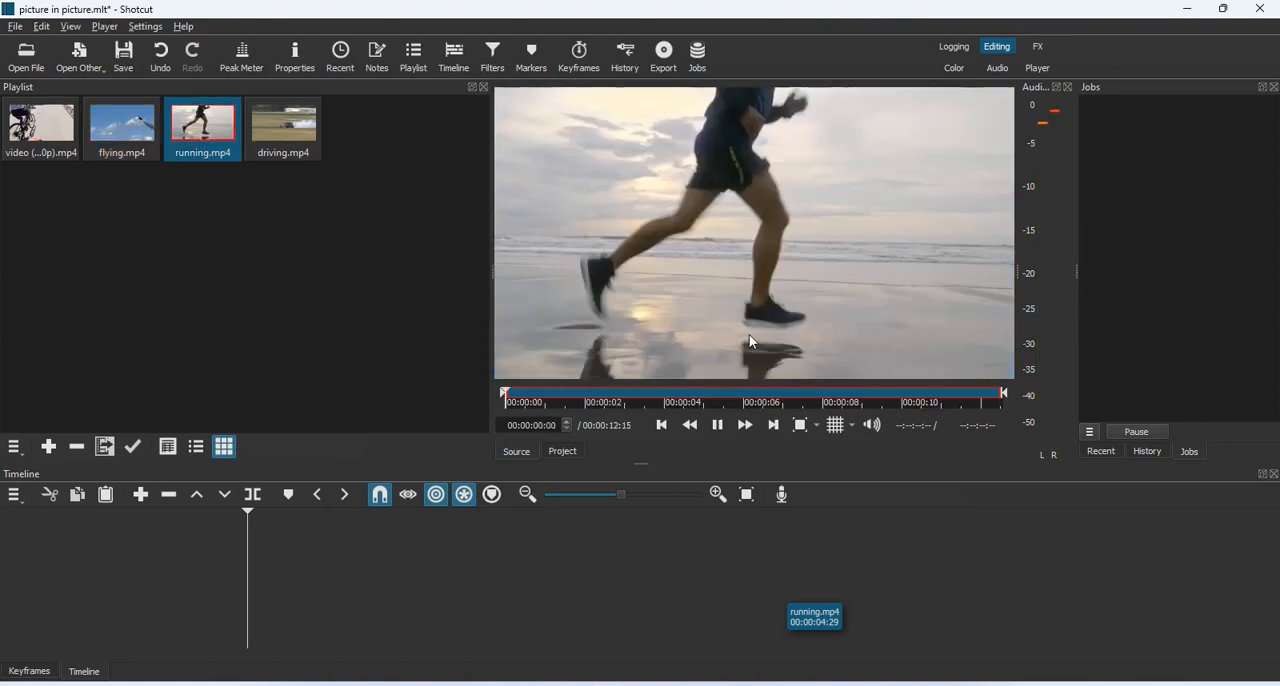
double_click(290, 130)
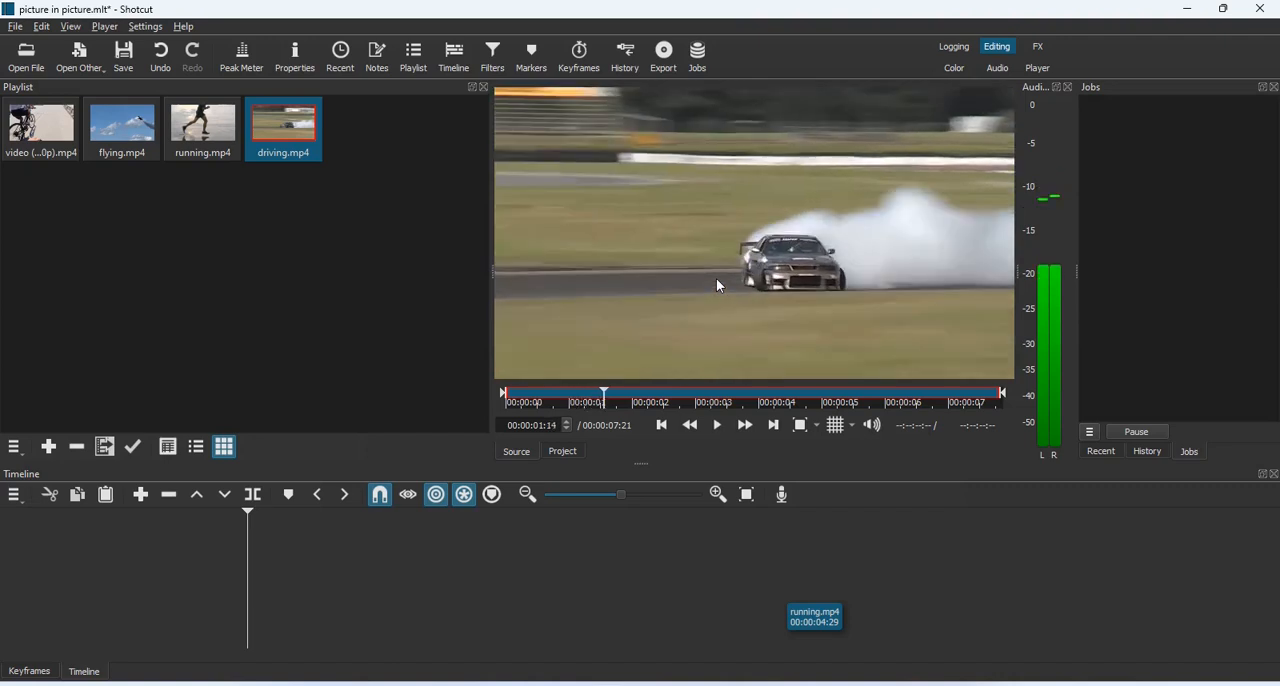
key("space")
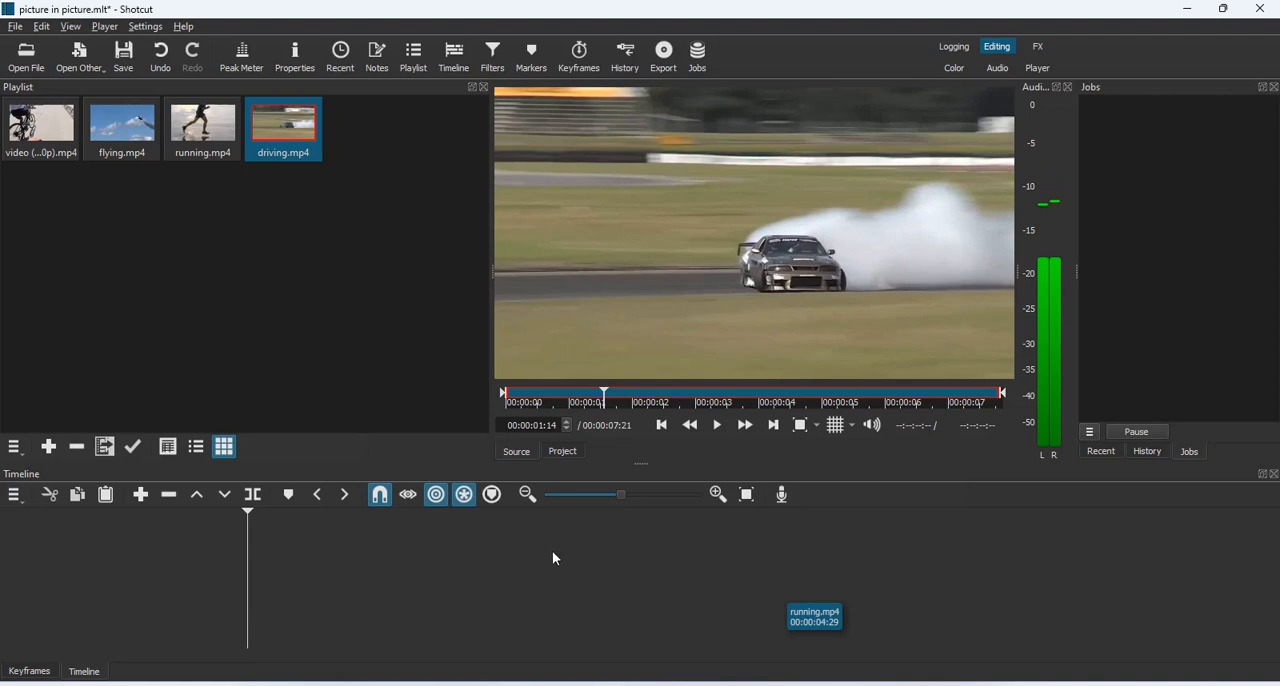
Append the cycling clip to the timeline and trim its end to a length of 7 seconds
double_click(46, 138)
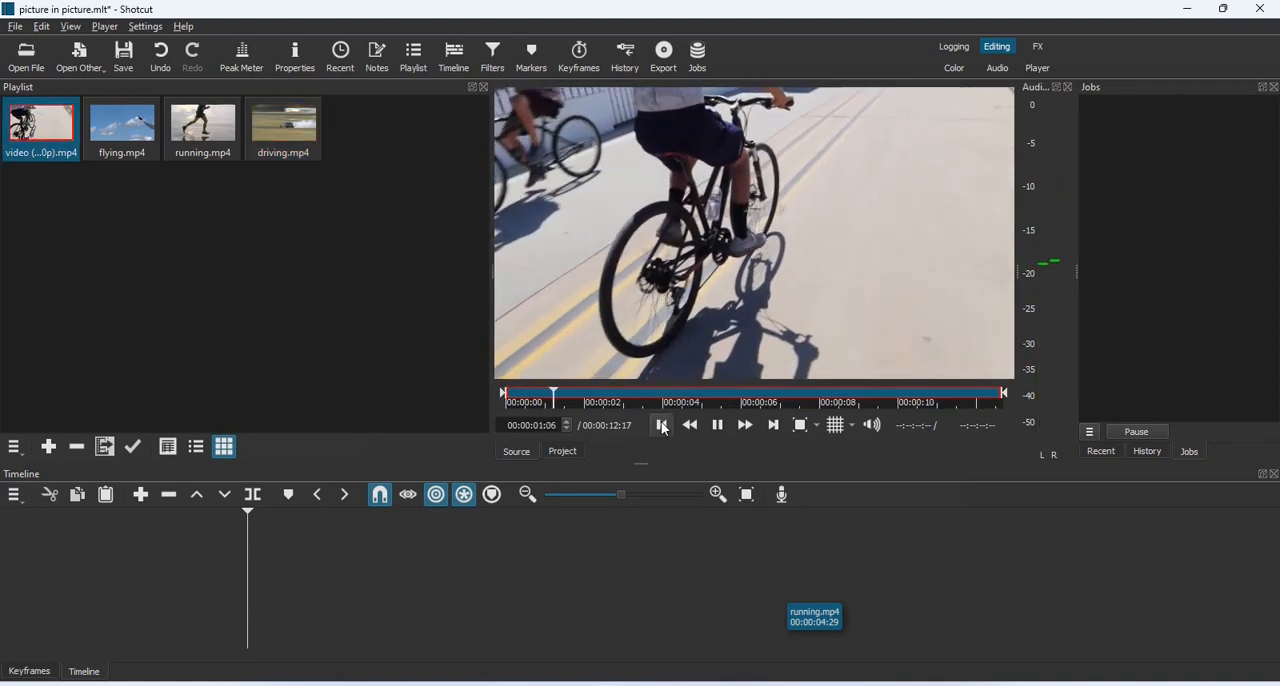
left_click(140, 495)
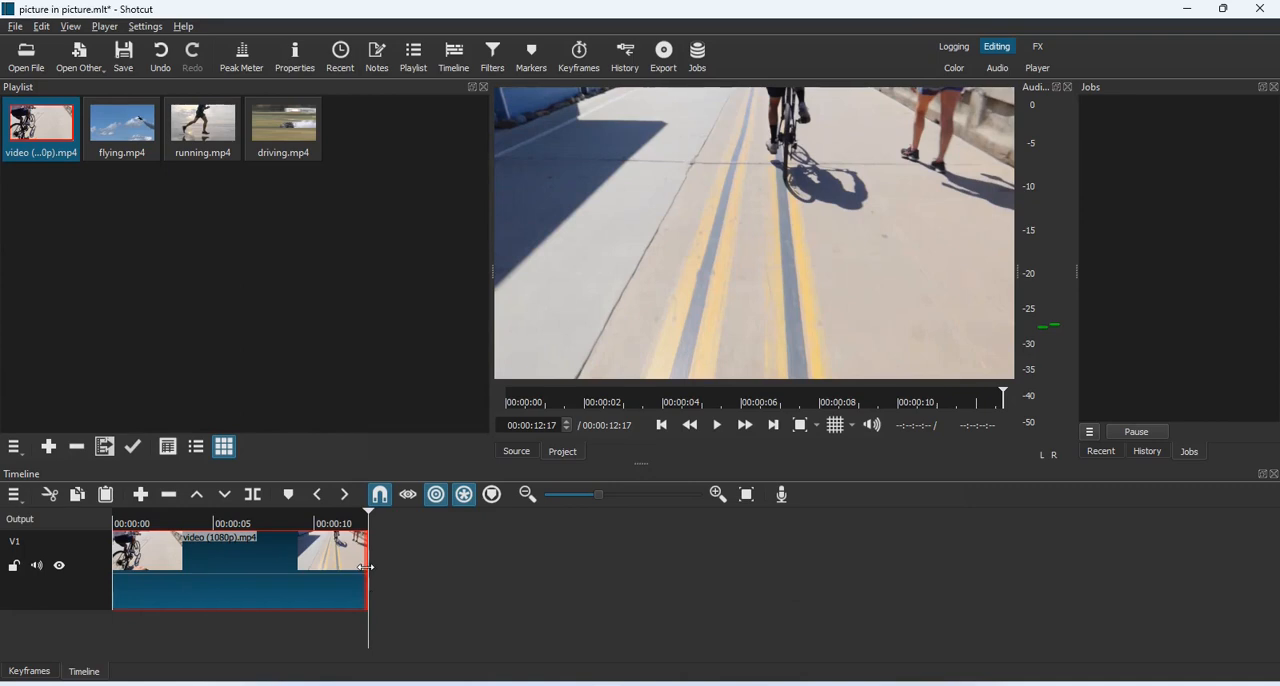
left_click_drag(364, 567, 240, 561)
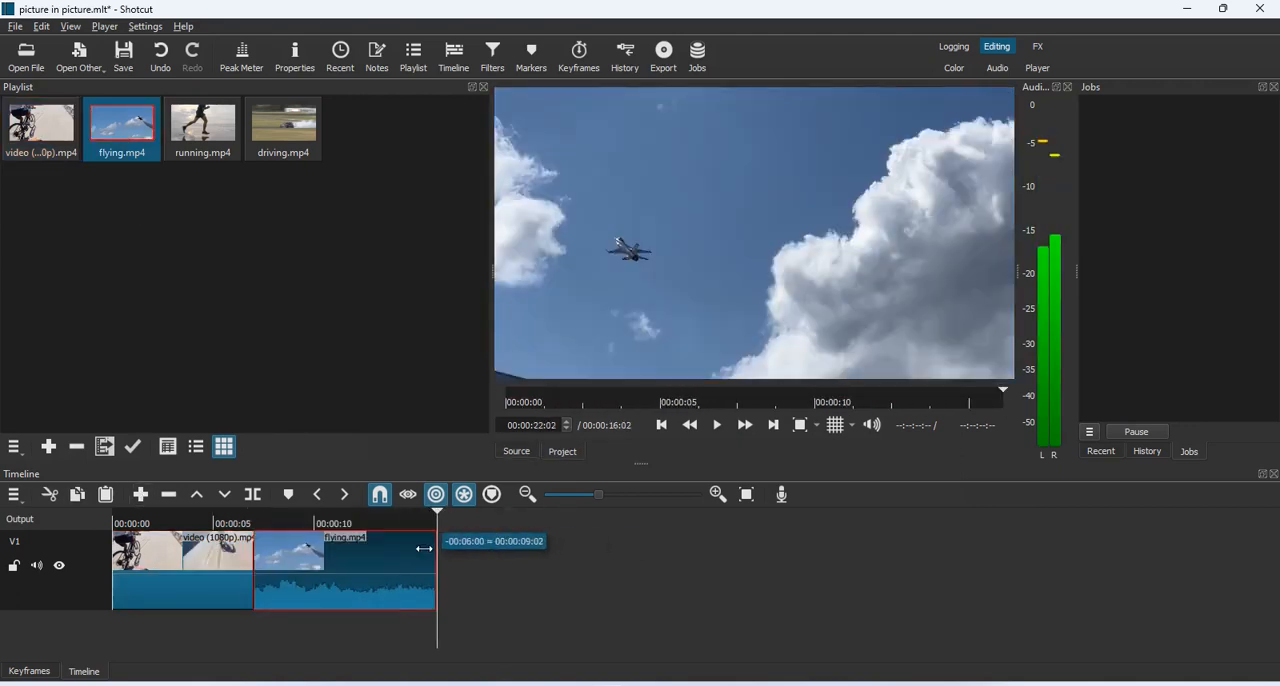
Append flying.mp4, running.mp4 and driving.mp4 after the cycling clip on track V1, trimming each to 7 seconds
left_click_drag(428, 562, 394, 562)
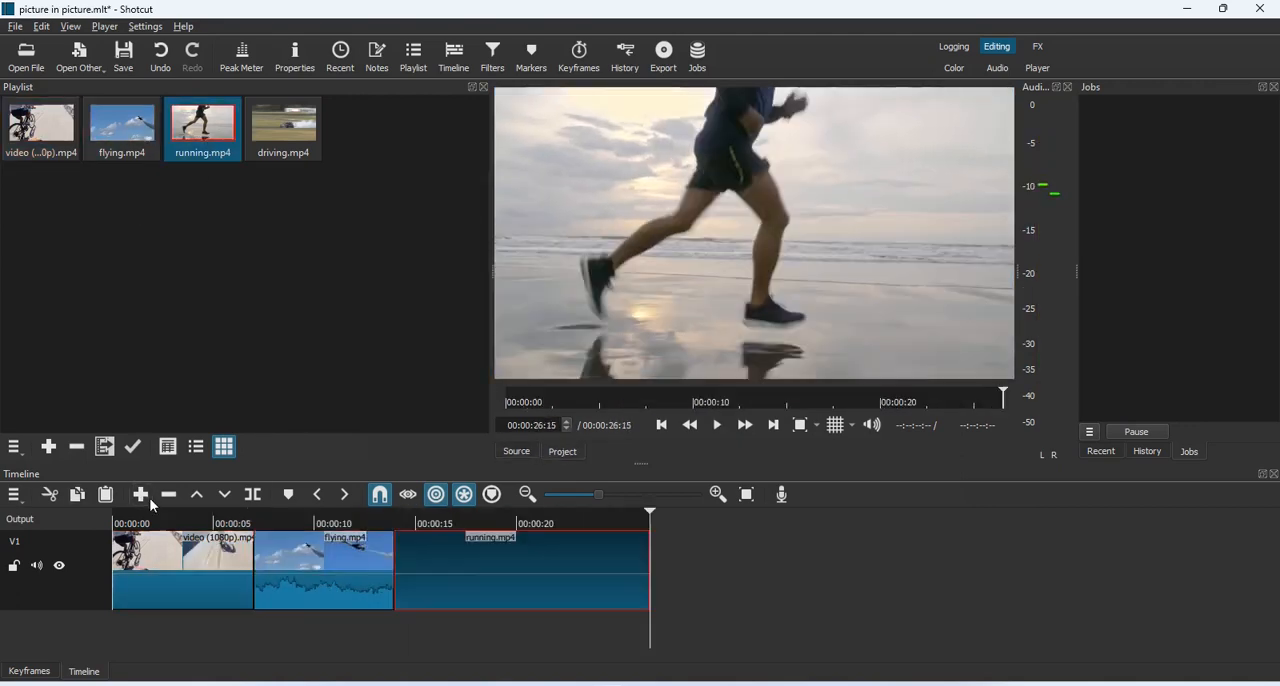
left_click_drag(651, 565, 527, 573)
left_click_drag(527, 573, 527, 573)
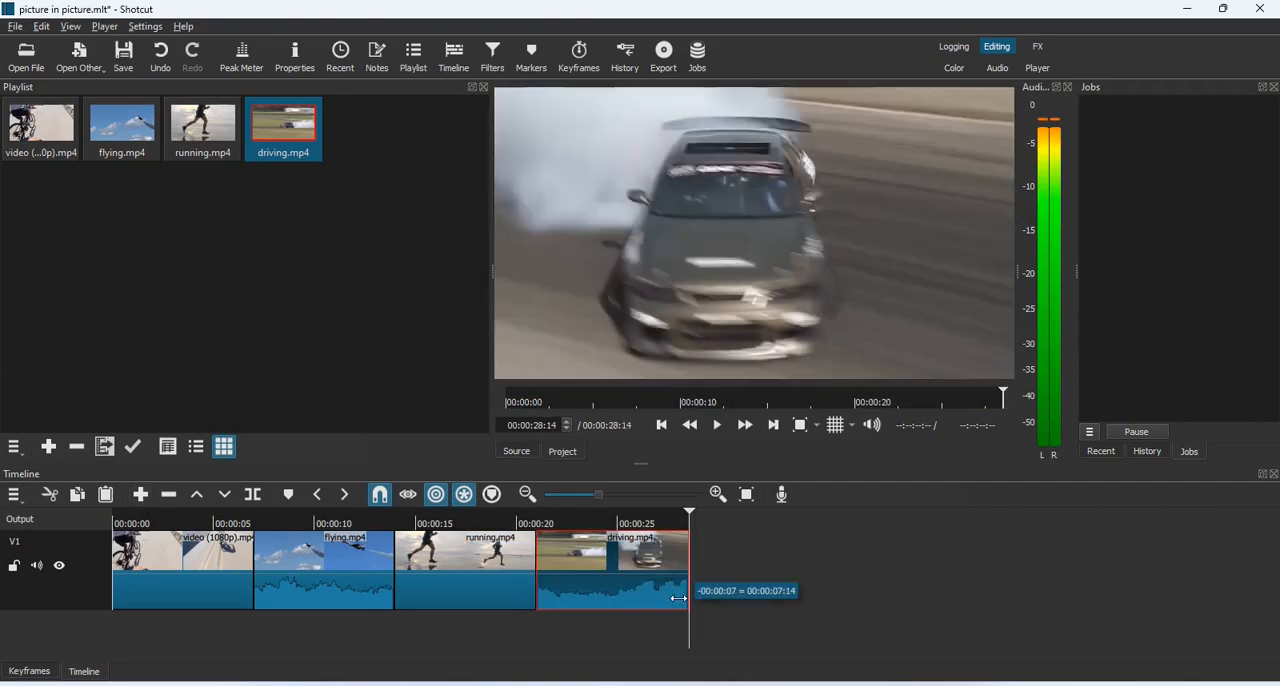
left_click_drag(686, 587, 676, 575)
Play back part of the assembled timeline and return the playhead to its start
left_click(661, 425)
key("space")
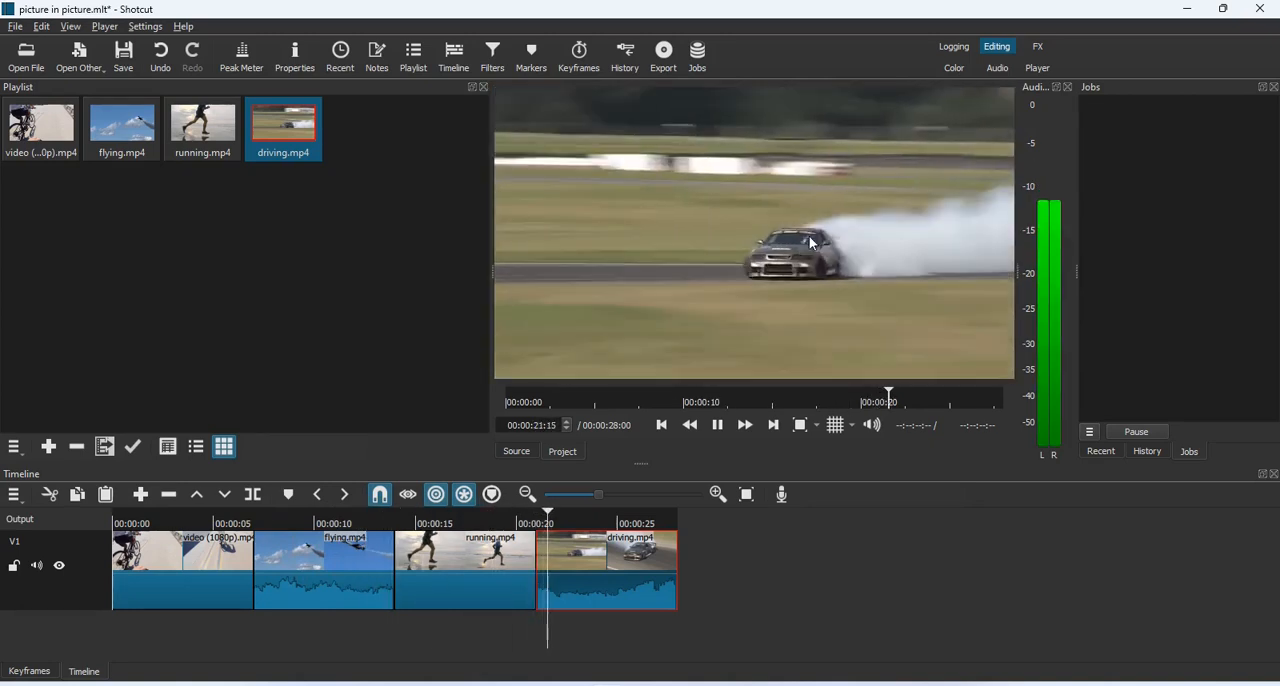
left_click(717, 425)
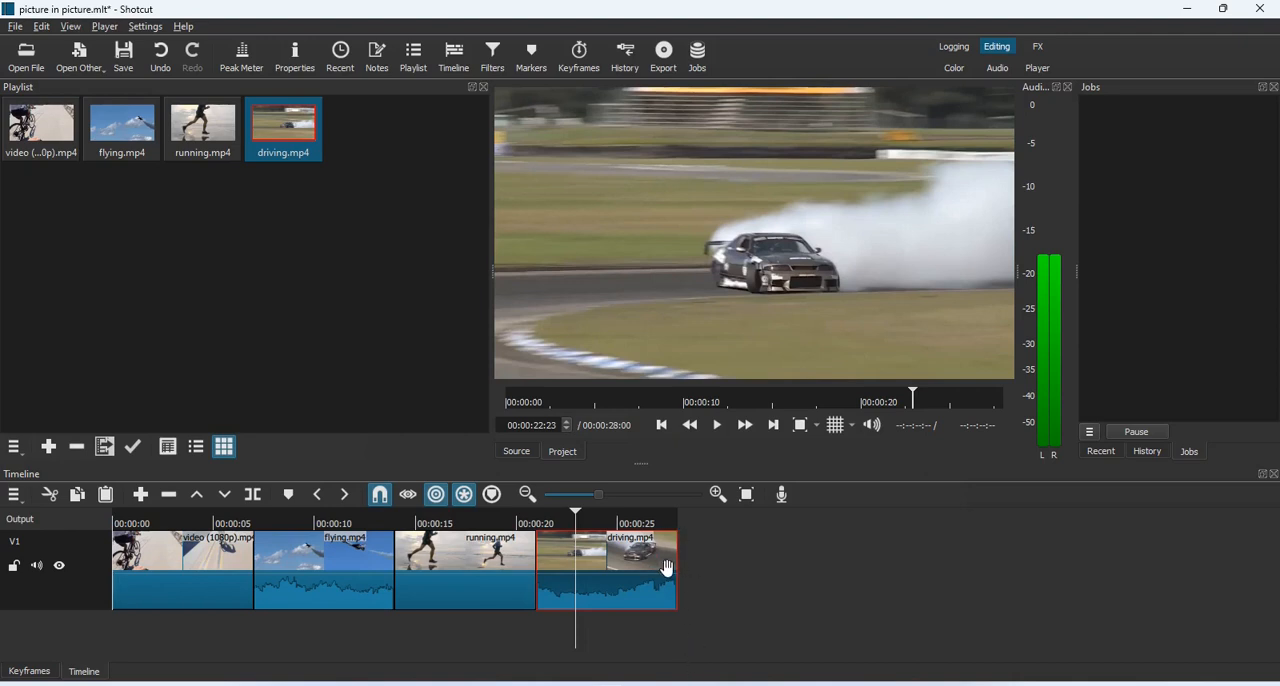
left_click(661, 425)
left_click(661, 425)
left_click(661, 425)
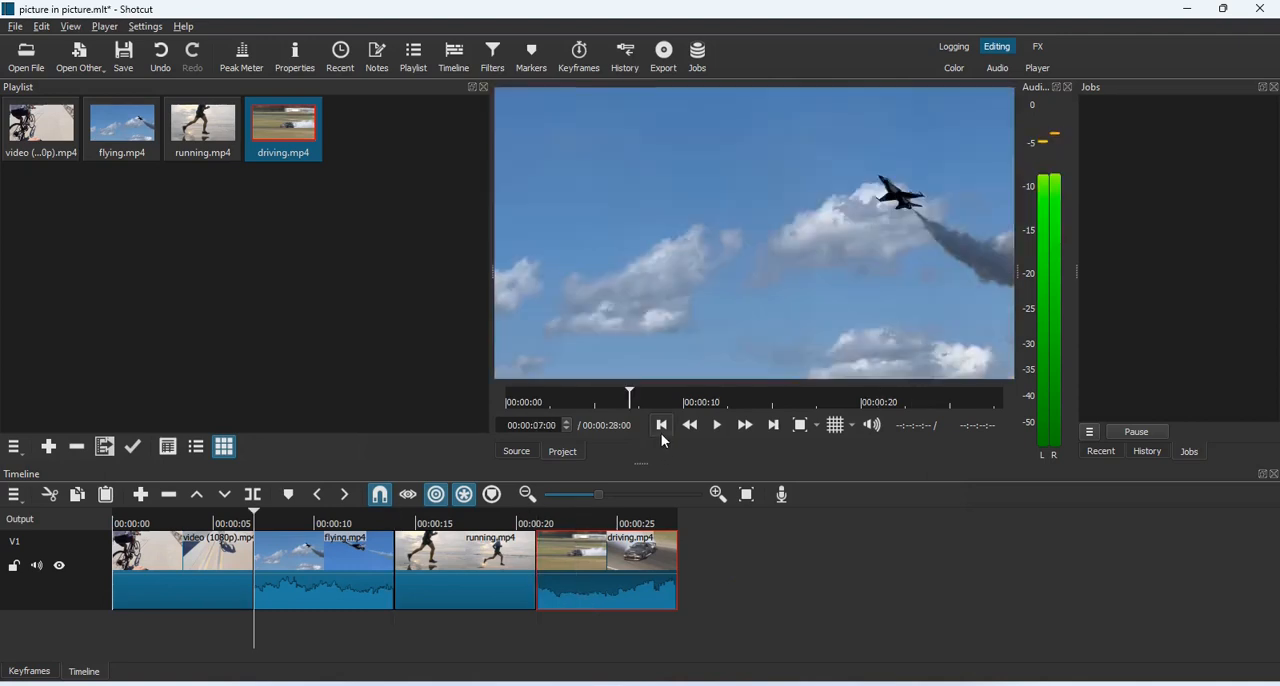
left_click(661, 425)
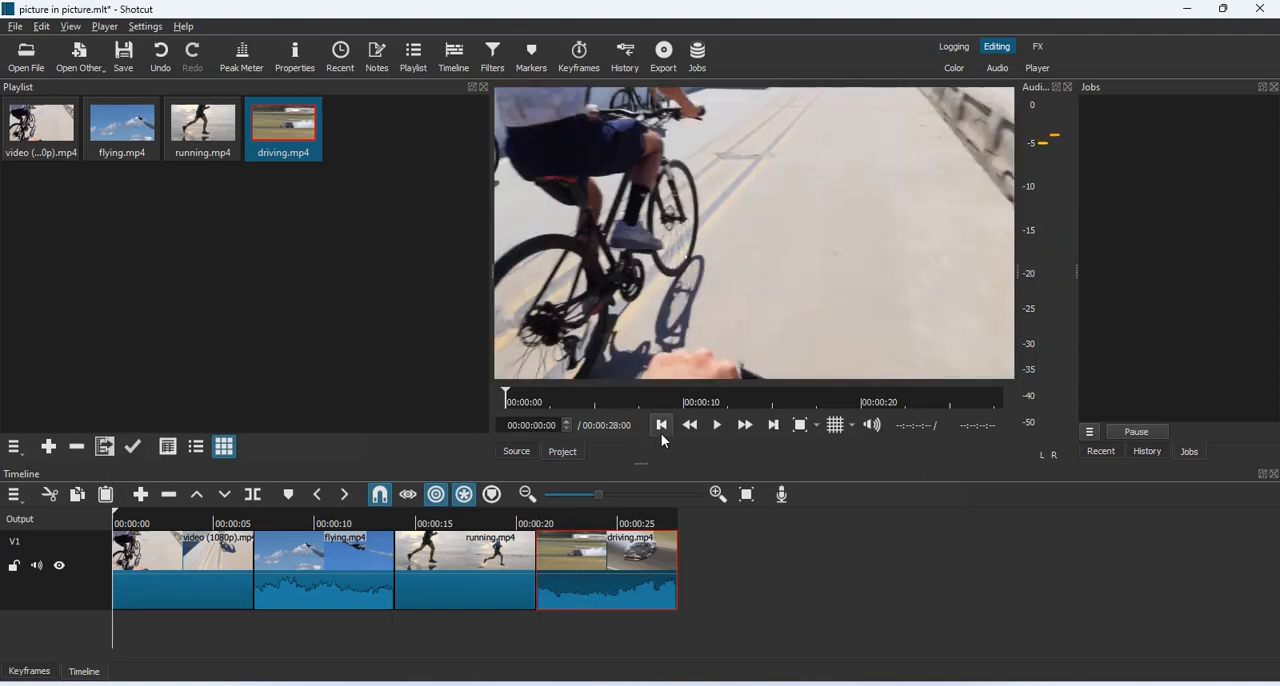
Show a 2x2 grid over the preview and add a Size, Position & Rotate filter to the cycling clip
left_click(195, 566)
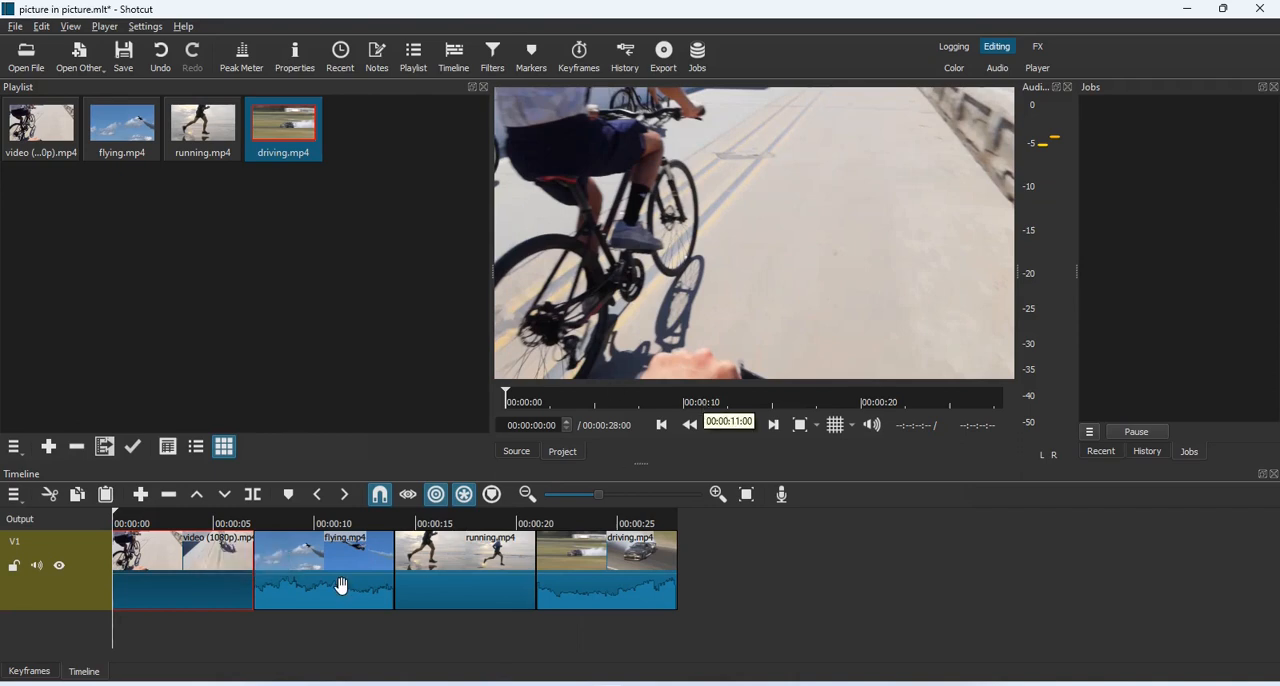
left_click(837, 428)
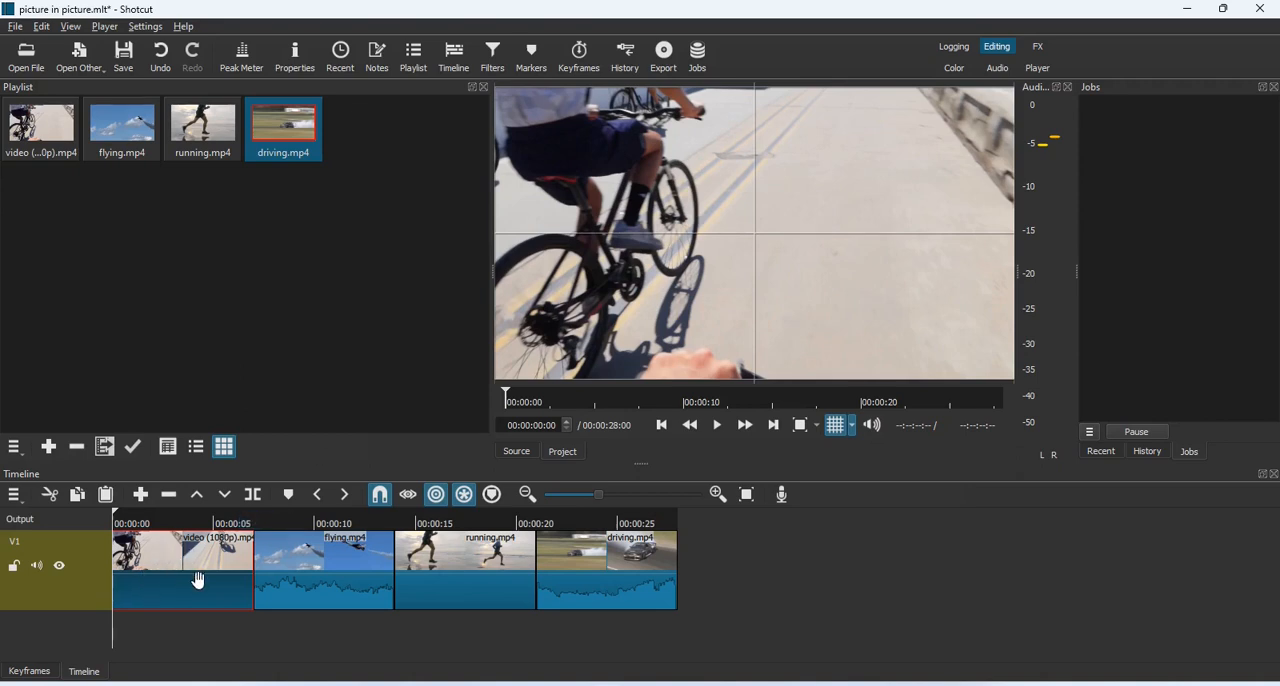
left_click(491, 61)
left_click(17, 244)
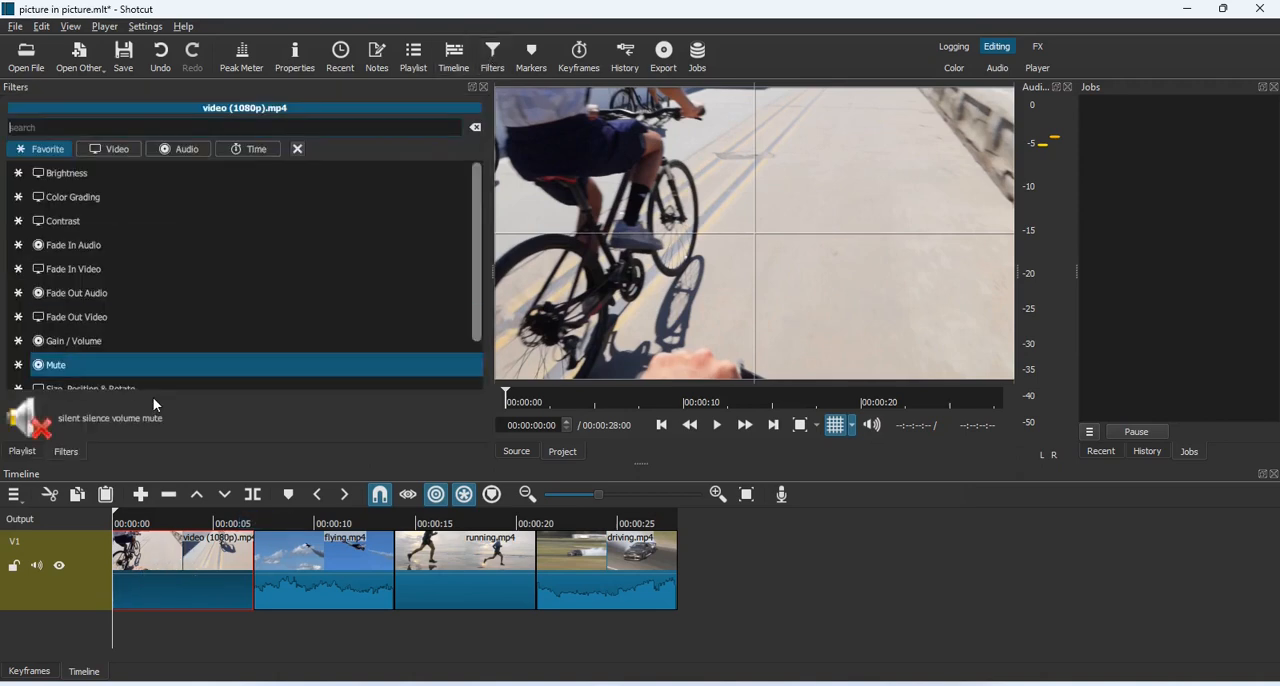
scroll(123, 368, "down", 1)
left_click(137, 376)
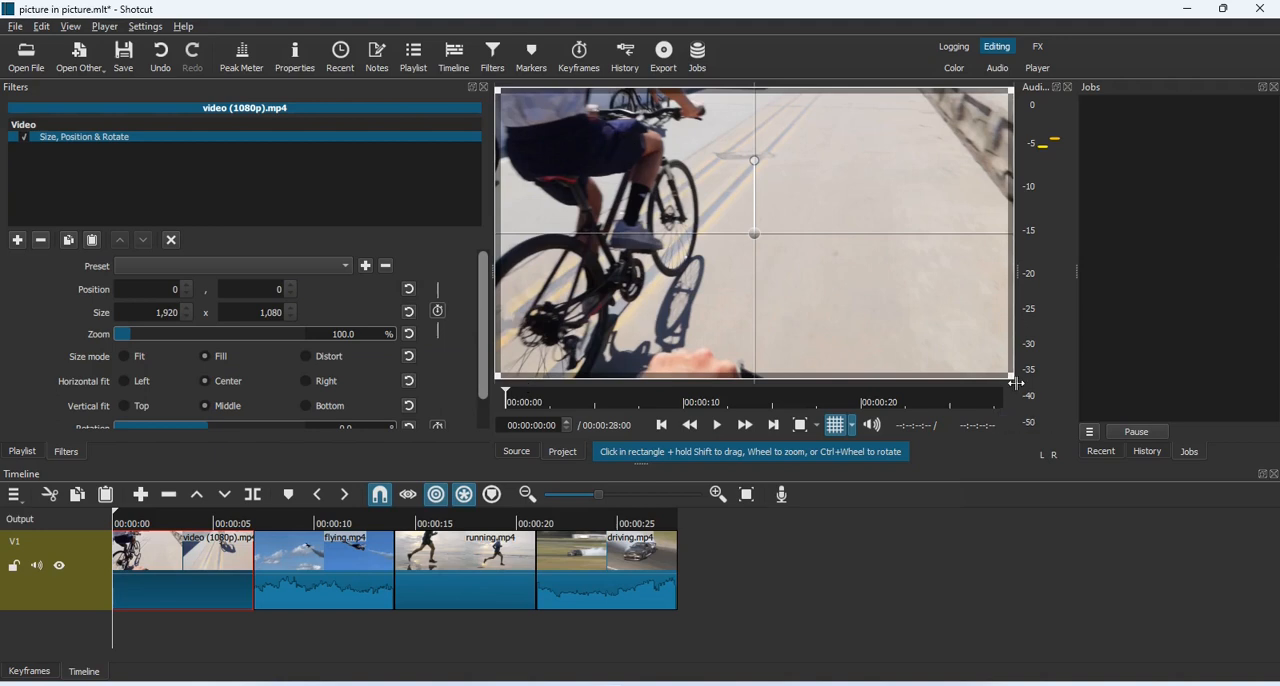
Scale the cycling clip to 960 x 540 in the frame's upper-left quarter and briefly play it to check
left_click_drag(1008, 376, 655, 238)
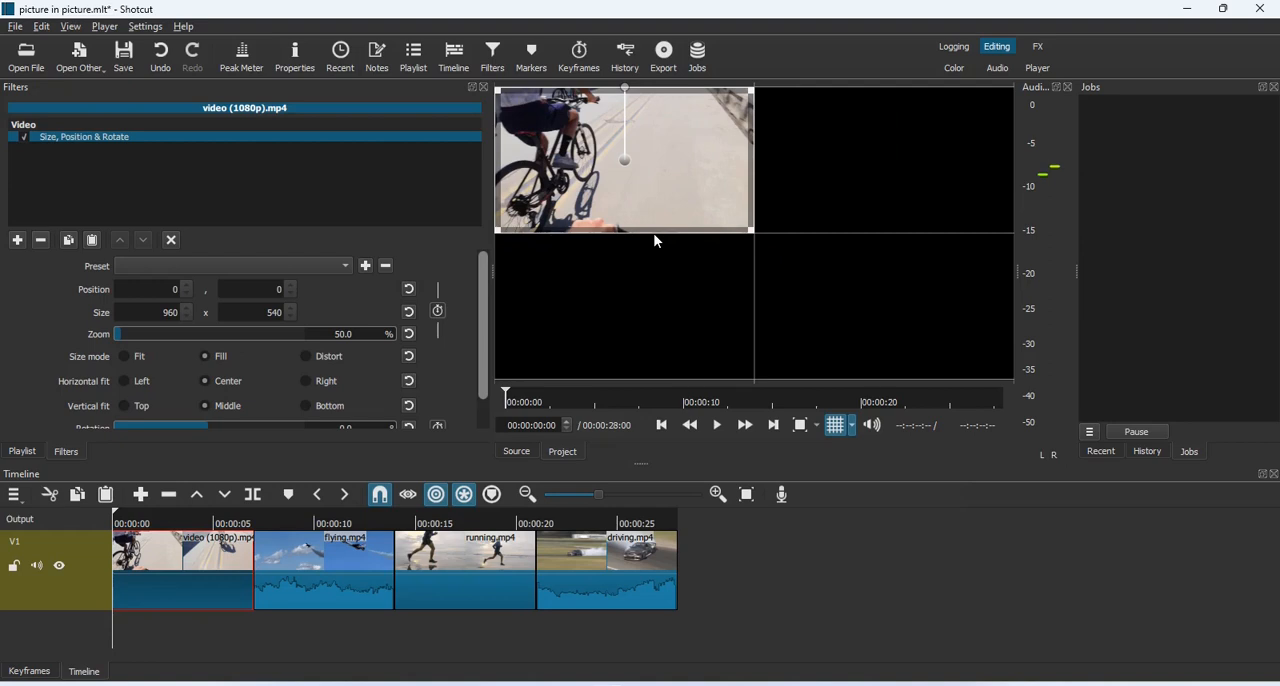
key("space")
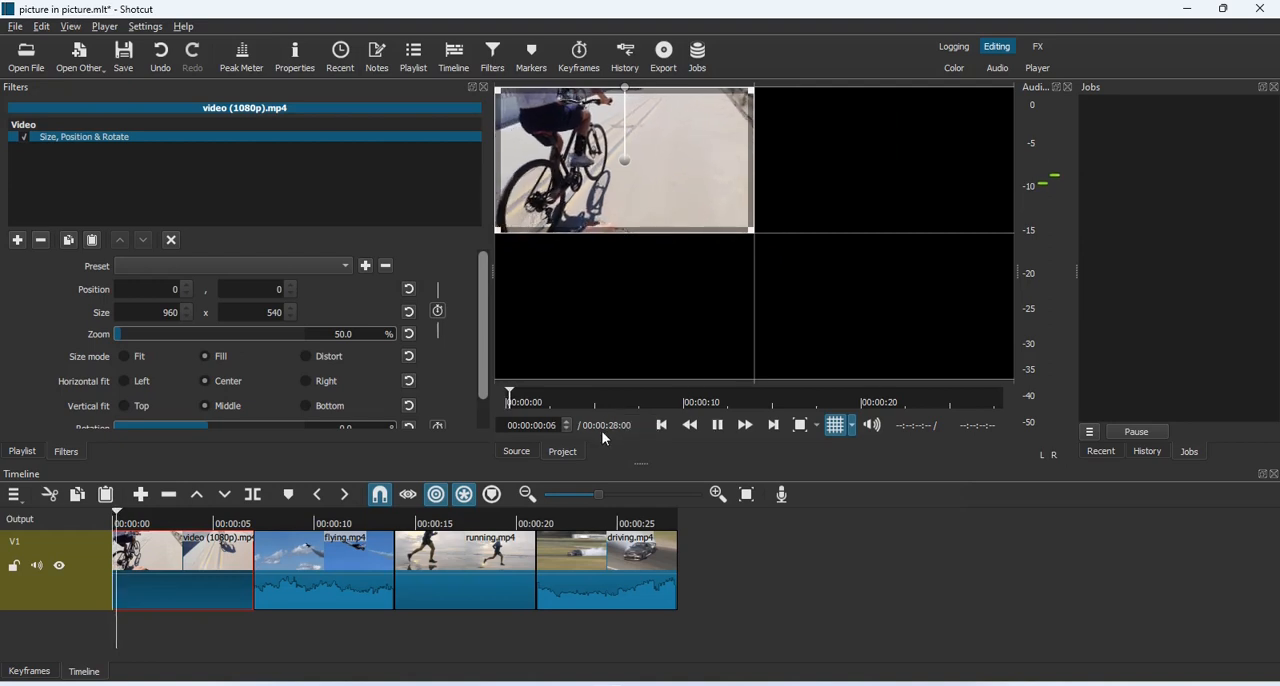
key("space")
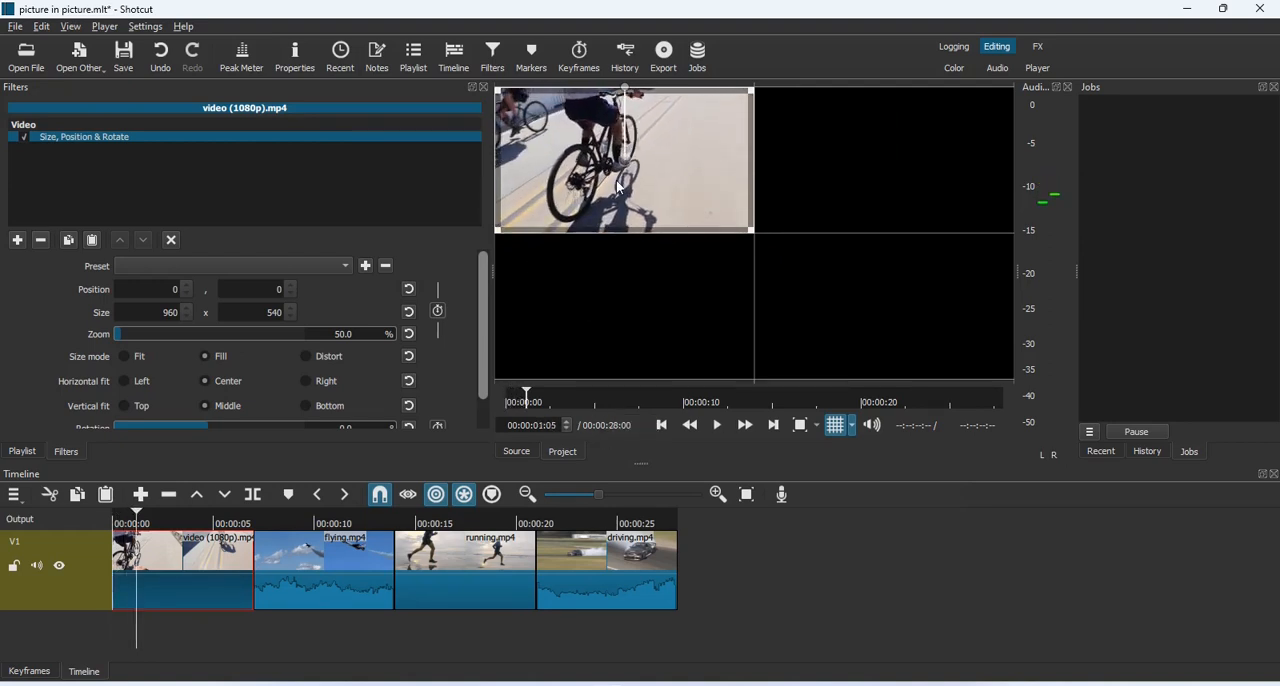
Apply Size, Position & Rotate to the flying.mp4 clip and scale it to 960 x 540 at position 960, 0
left_click(361, 567)
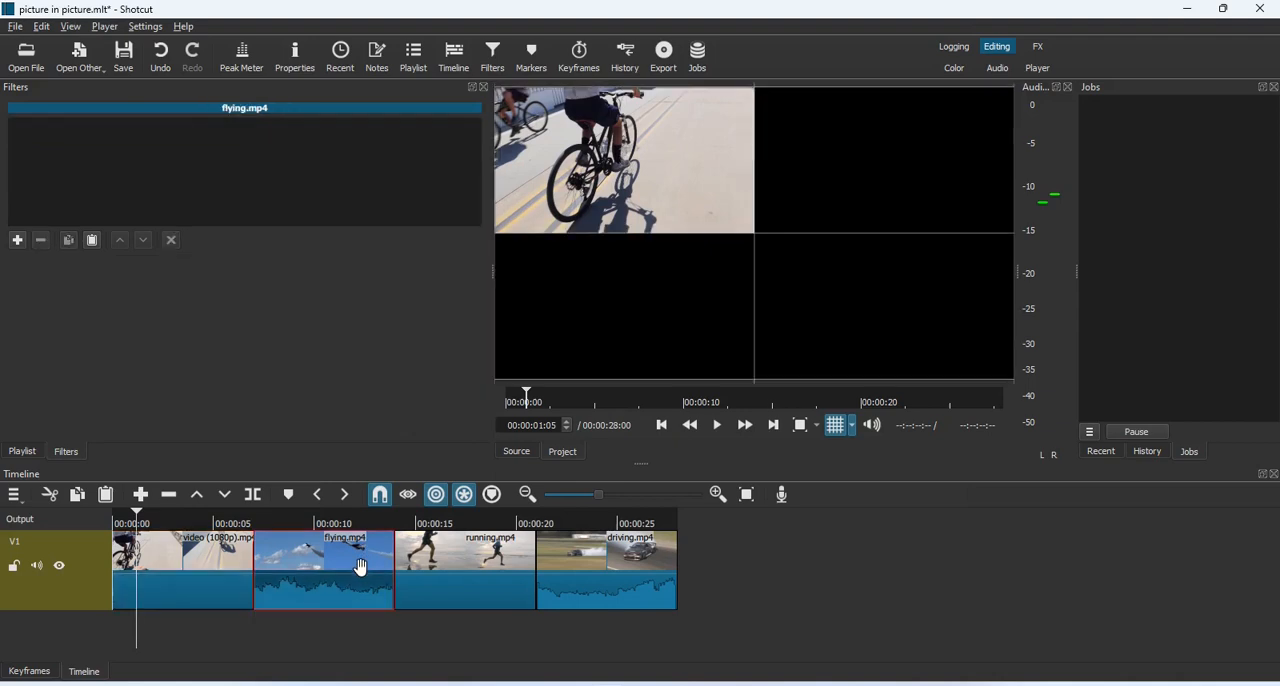
left_click(775, 426)
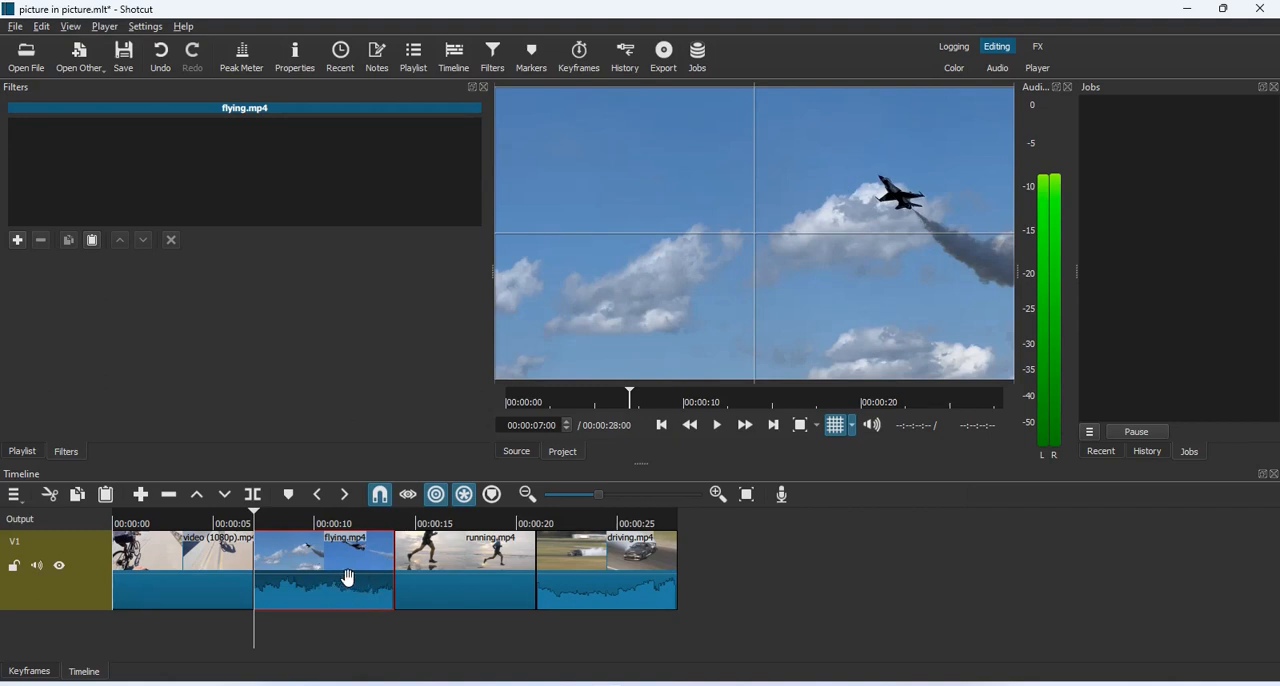
left_click(17, 241)
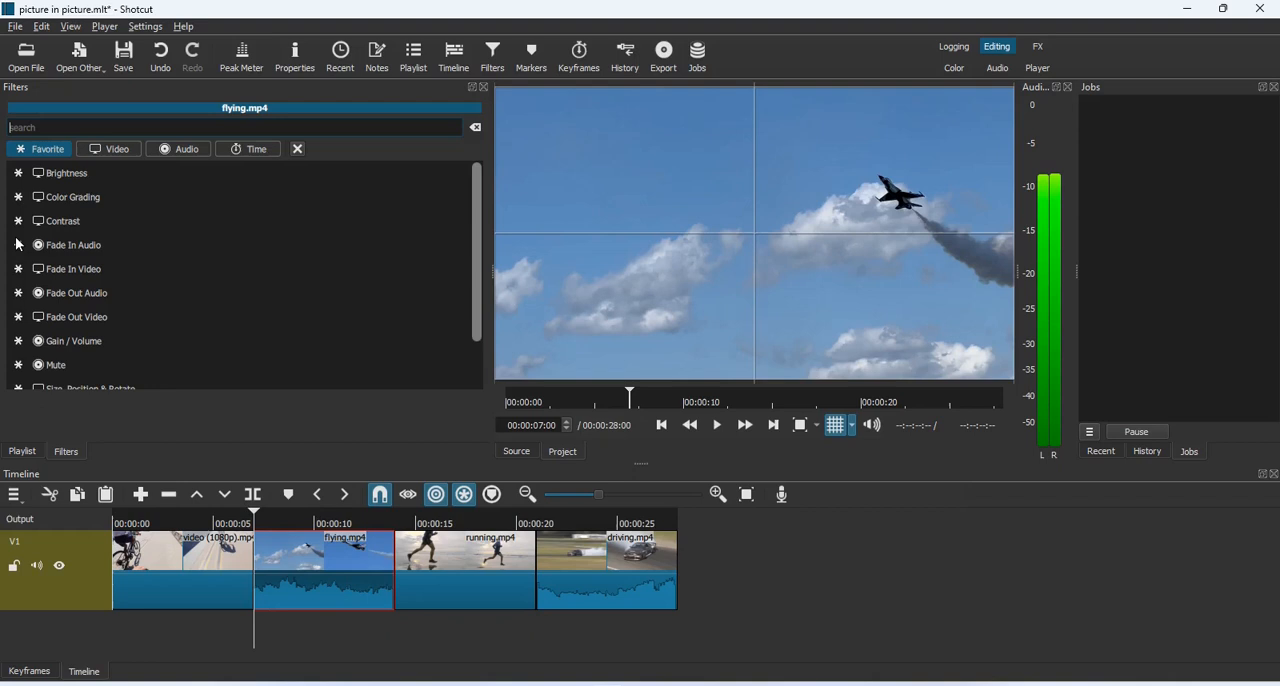
scroll(93, 383, "down", 1)
left_click(89, 379)
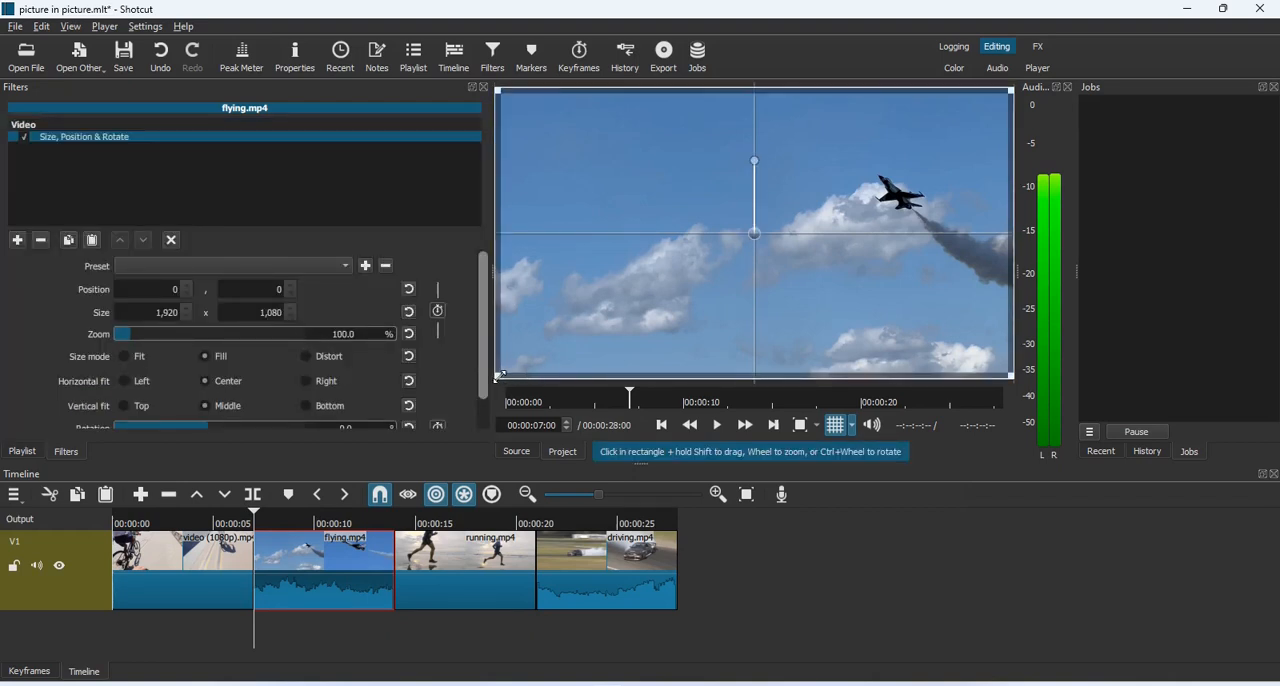
left_click_drag(500, 375, 746, 235)
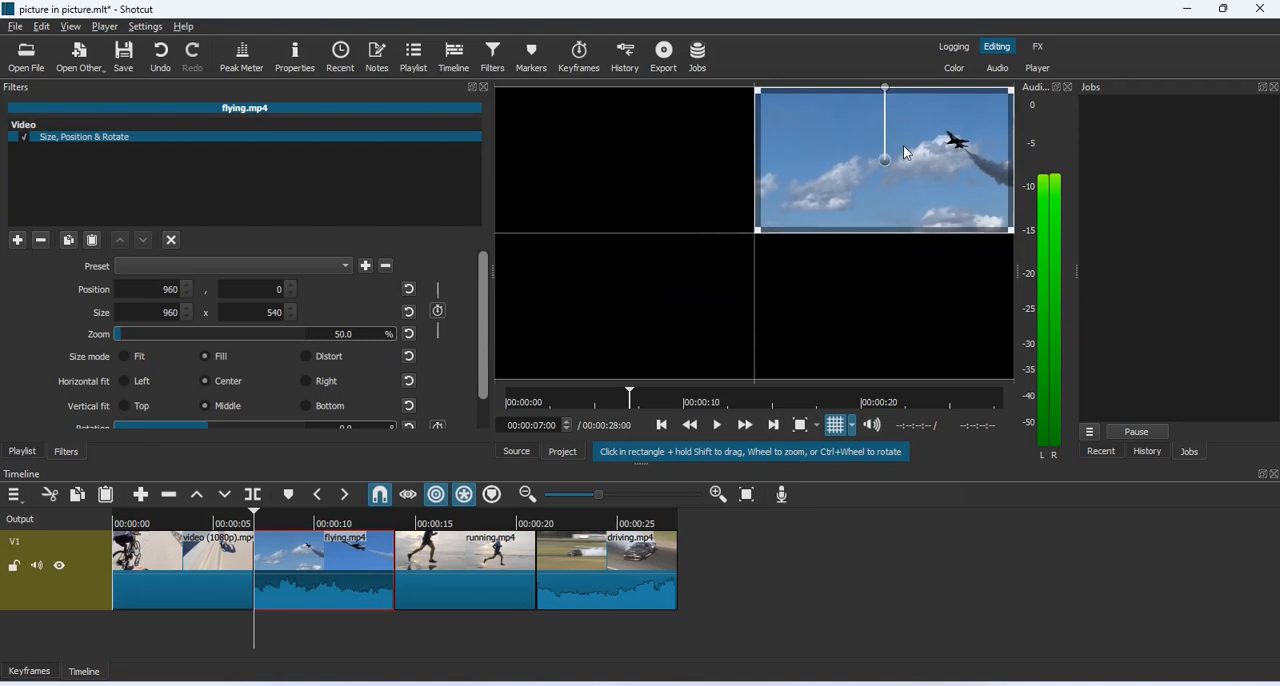
Apply Size, Position & Rotate to the running.mp4 clip and scale it to 960 x 540 at position 0, 540
left_click(778, 428)
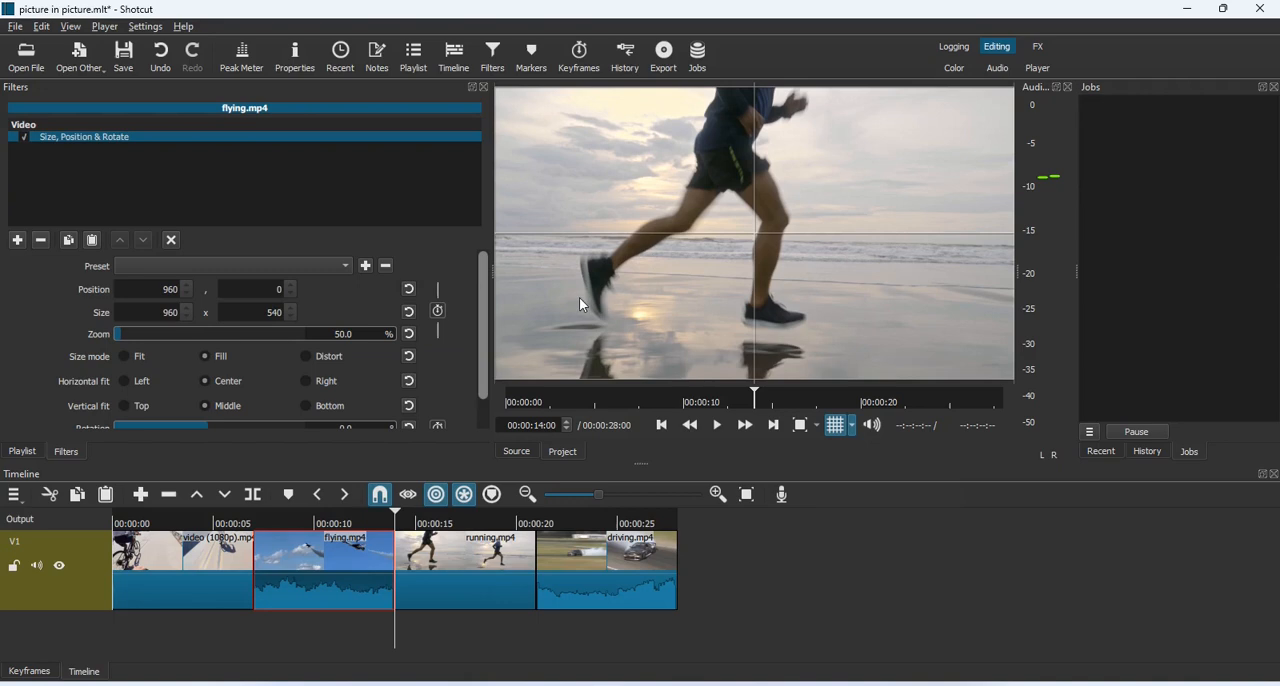
left_click(464, 598)
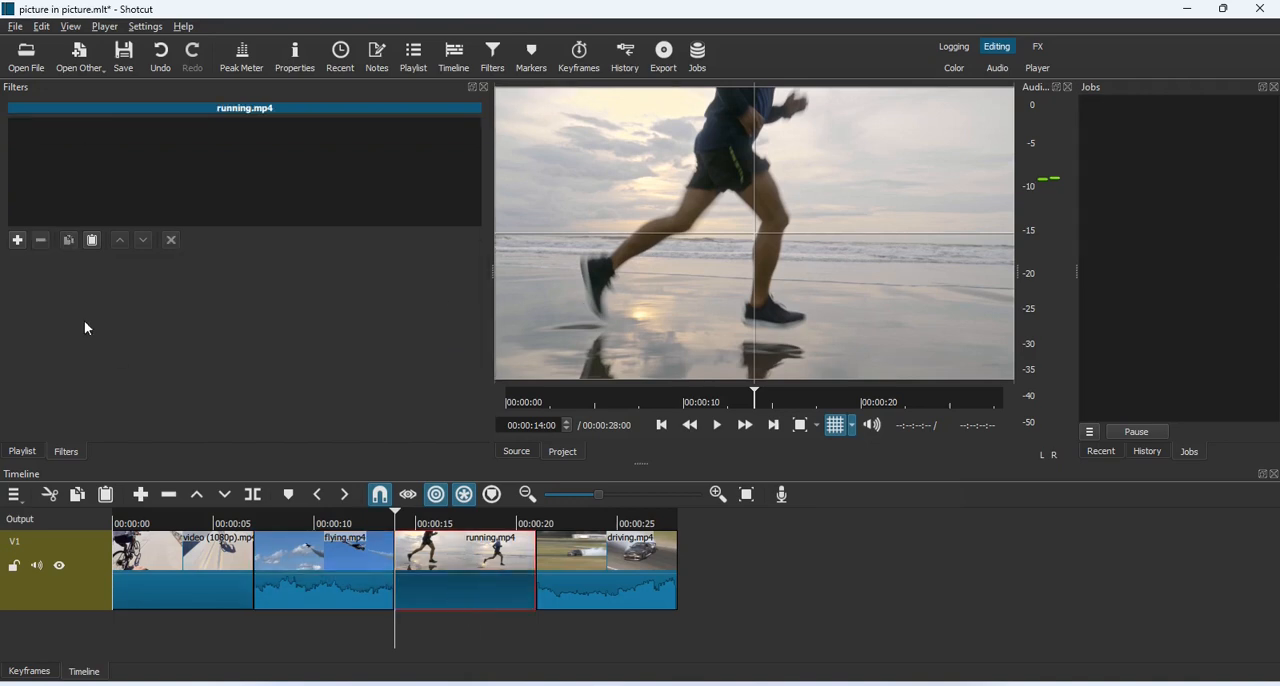
left_click(16, 242)
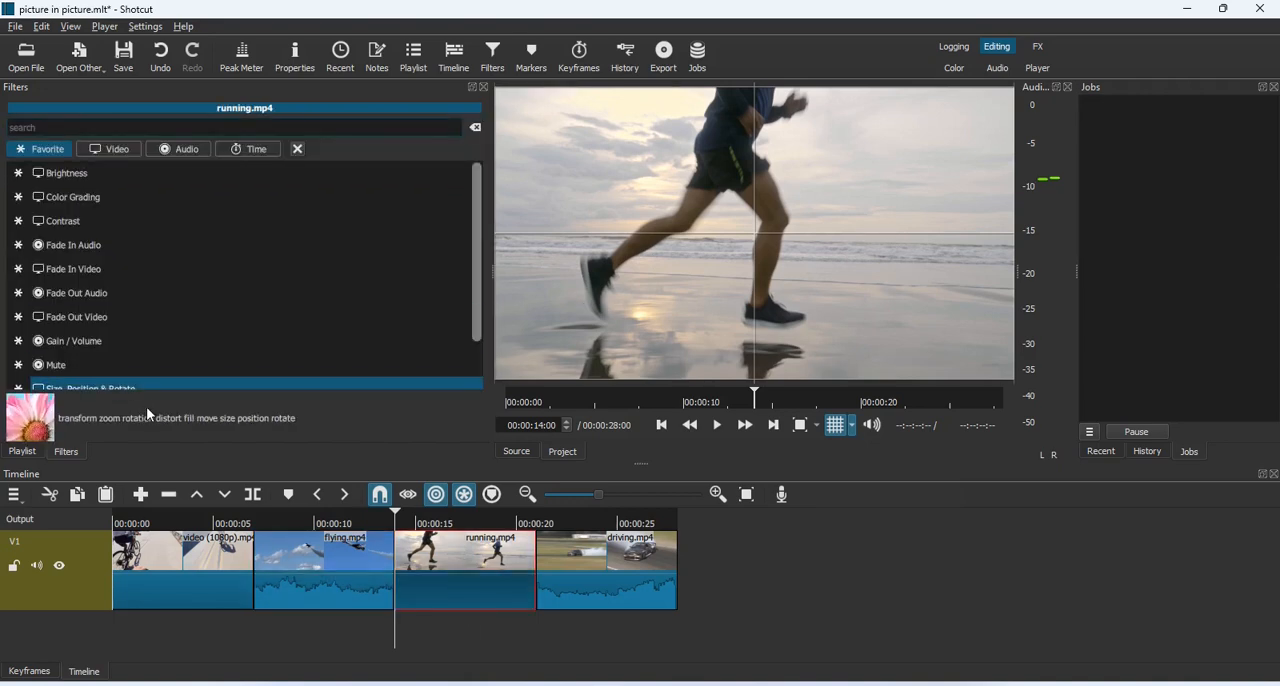
left_click(117, 381)
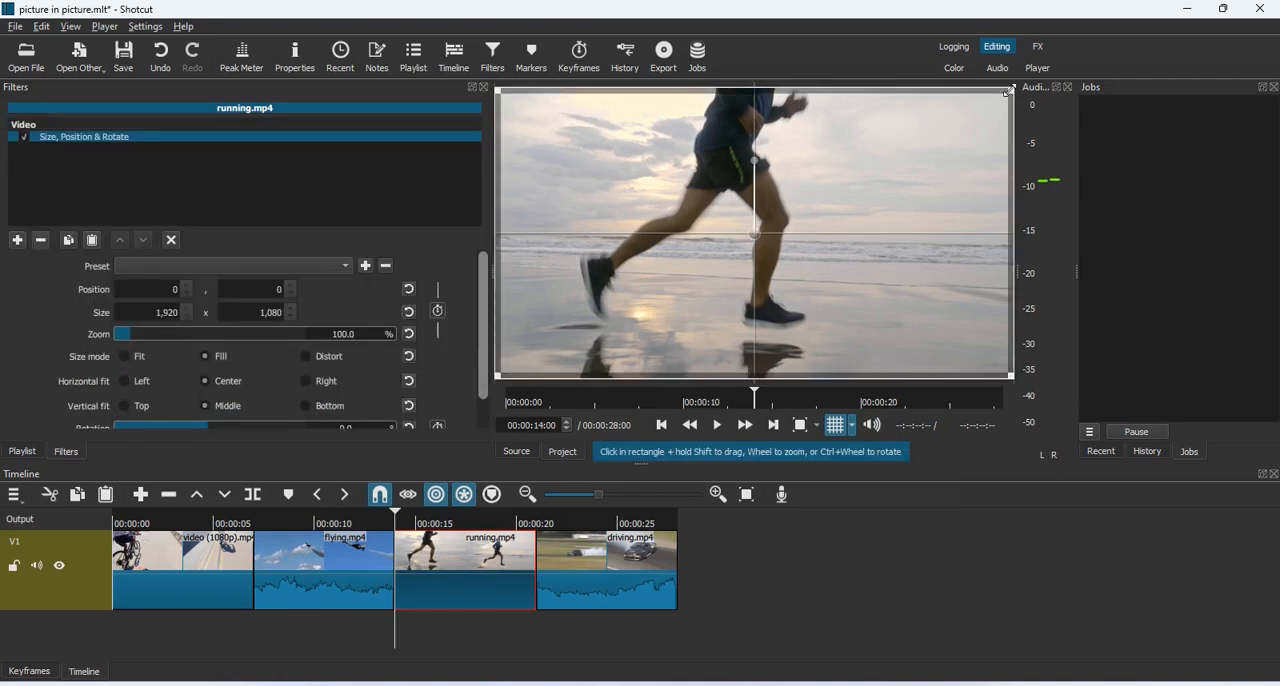
left_click_drag(1005, 100, 762, 240)
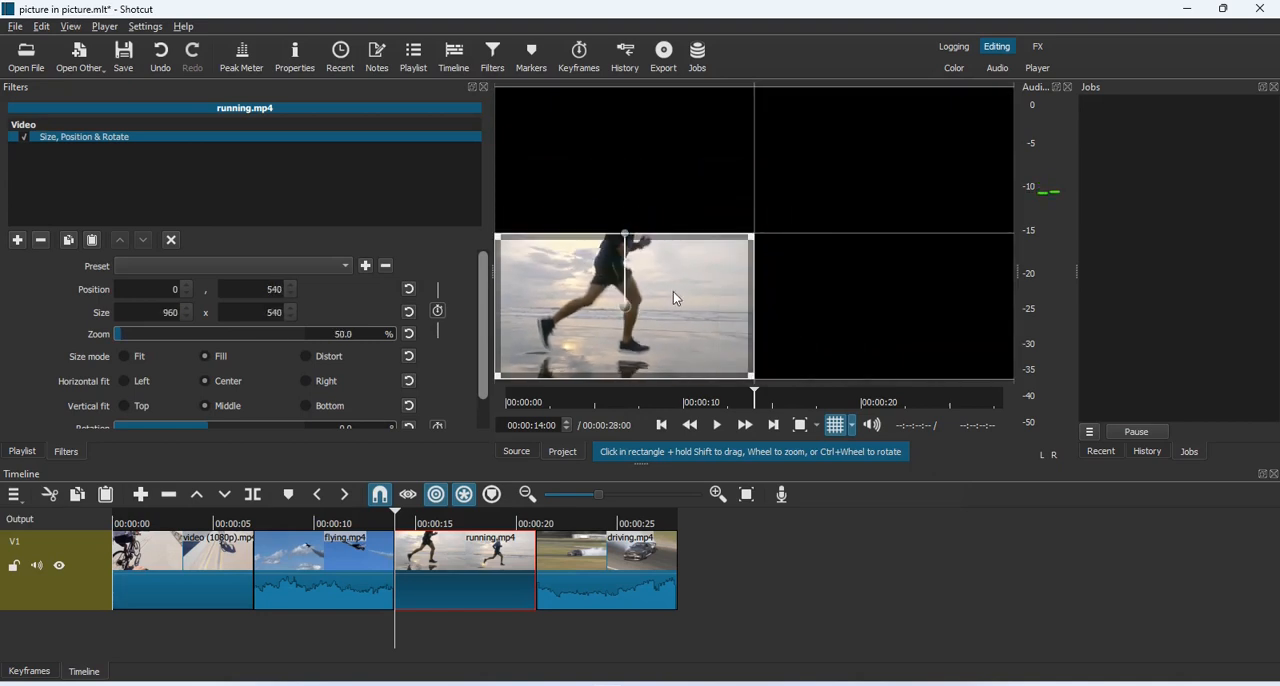
Apply Size, Position & Rotate to the driving.mp4 clip and scale it to 960 x 540 at position 960, 540
left_click(620, 576)
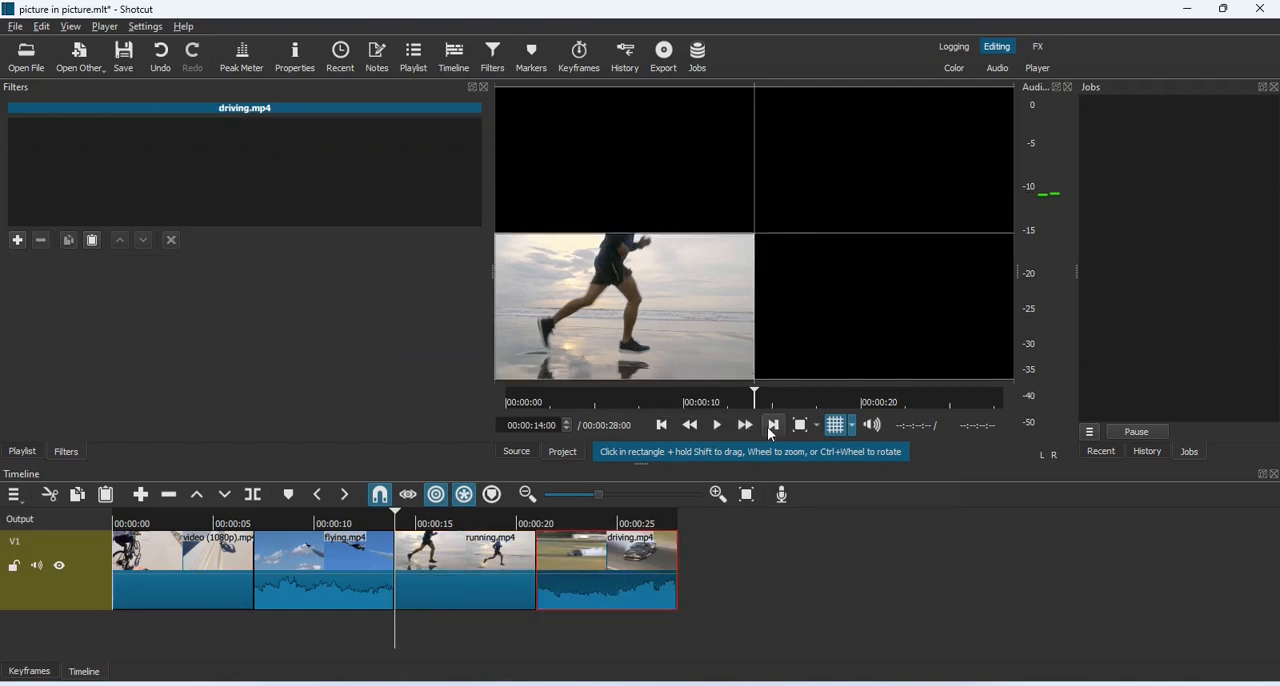
left_click(773, 426)
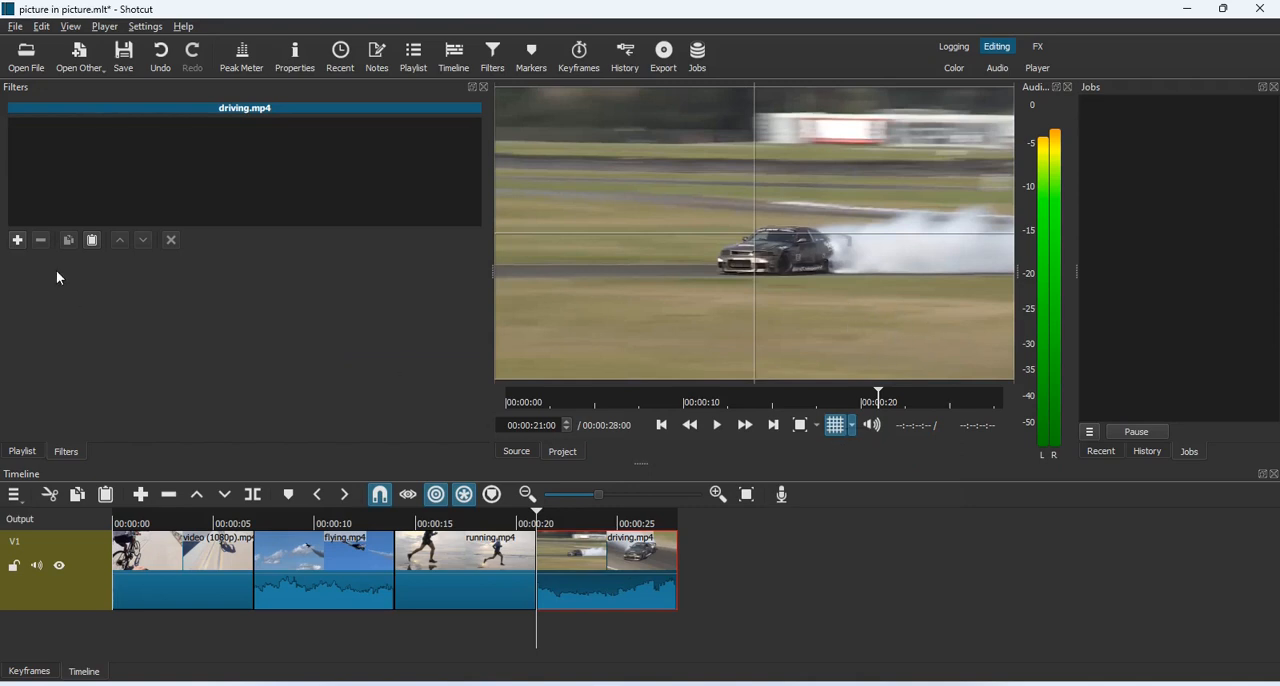
left_click(17, 240)
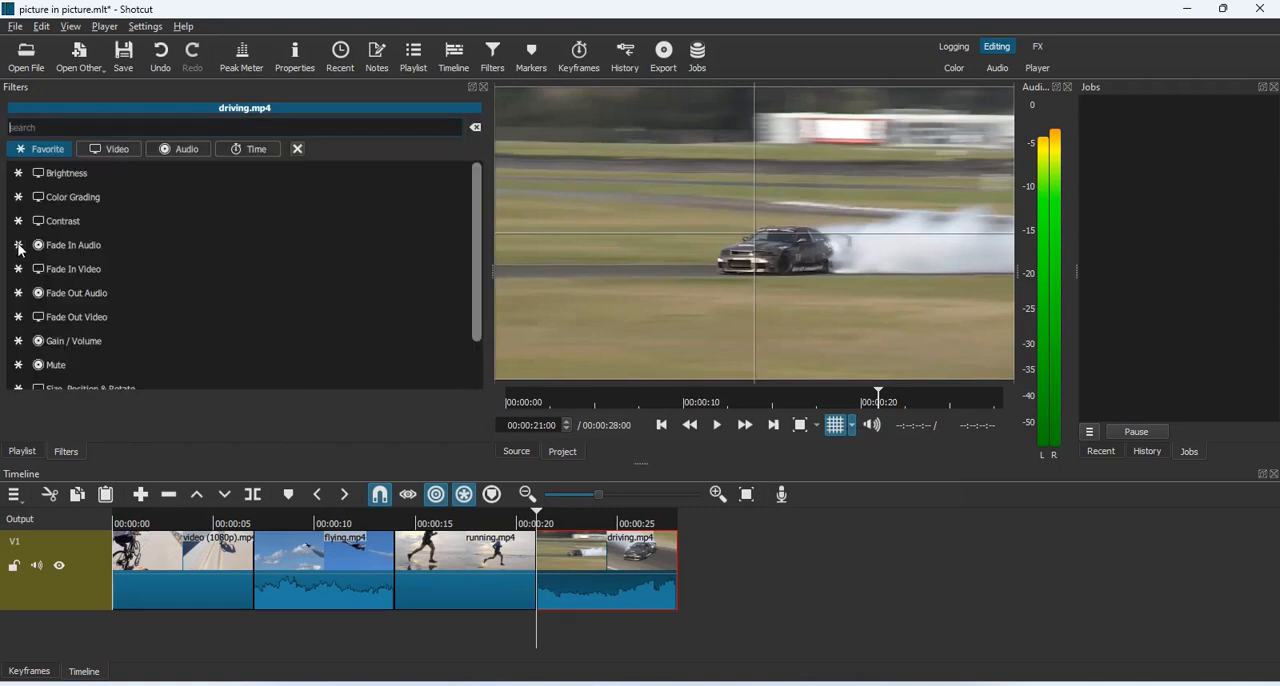
left_click(90, 378)
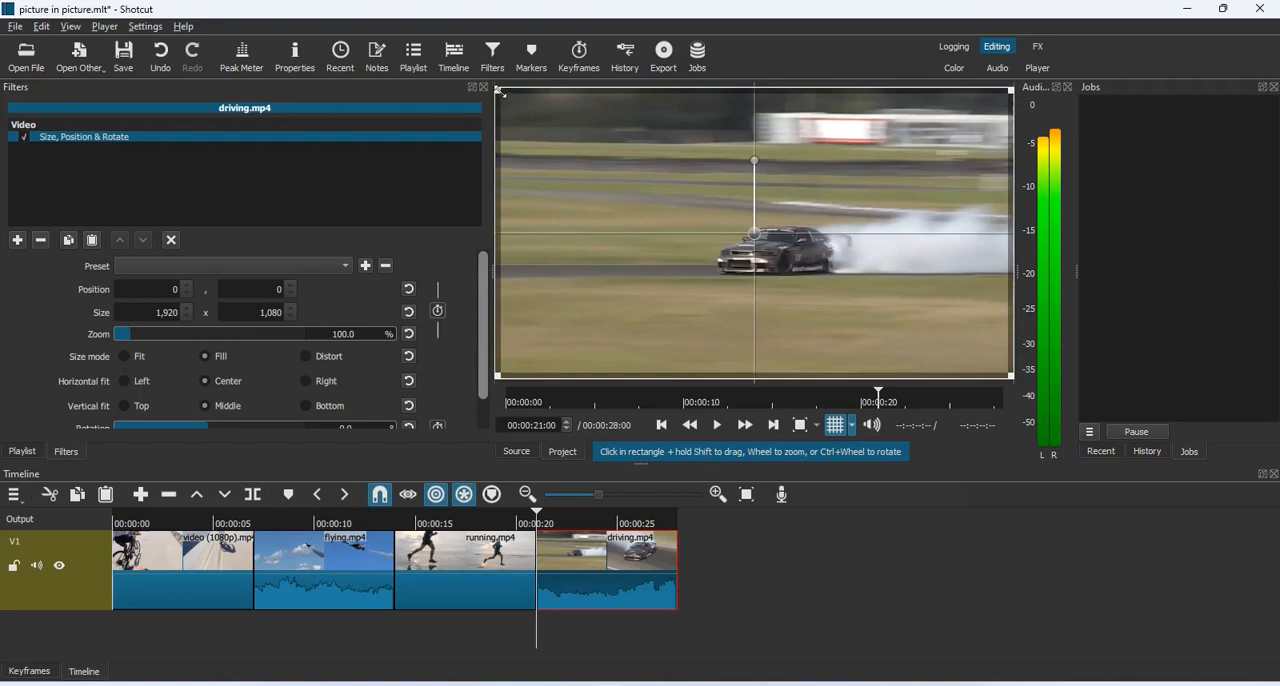
left_click_drag(497, 97, 869, 237)
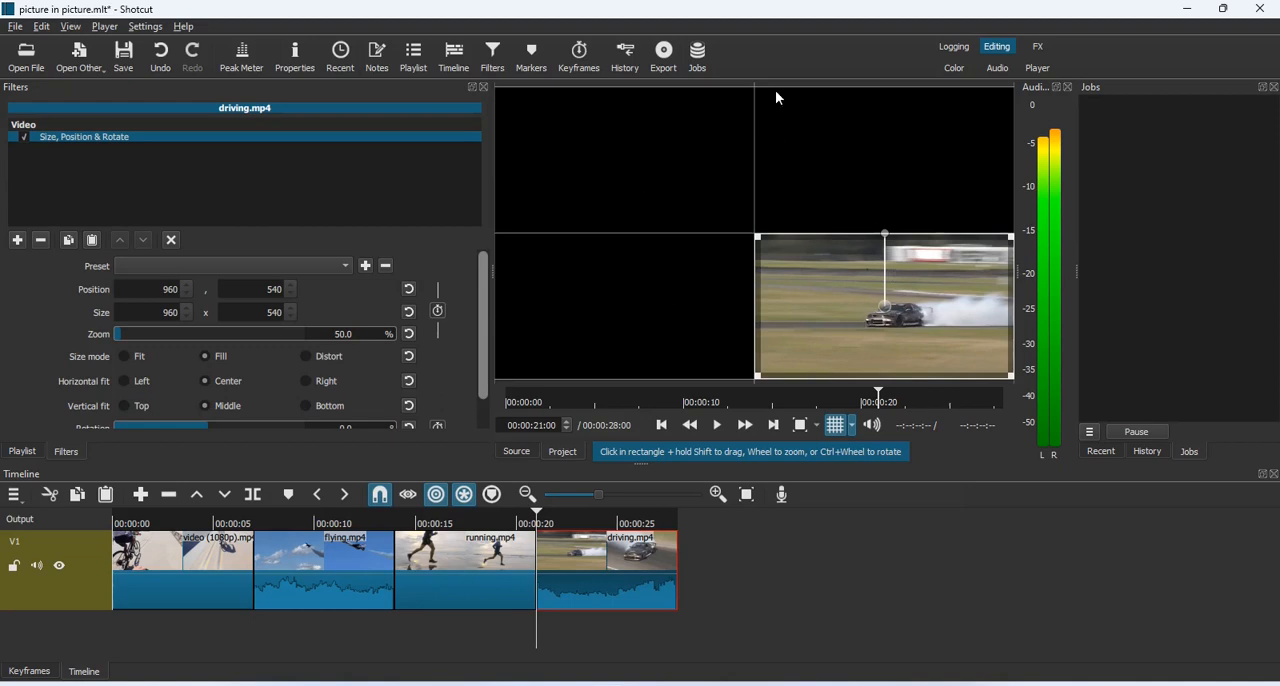
Play the sequence from the beginning to check that each clip appears in its own quarter of the frame
left_click(661, 425)
left_click(661, 425)
left_click(661, 425)
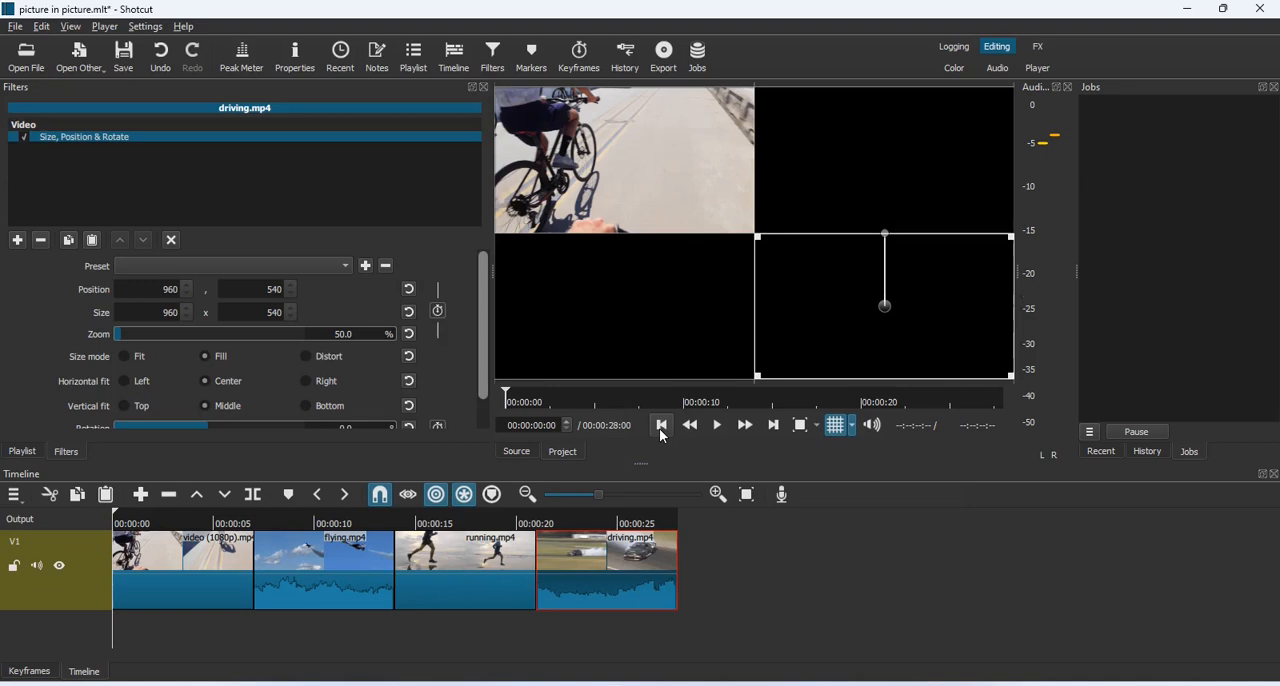
key("space")
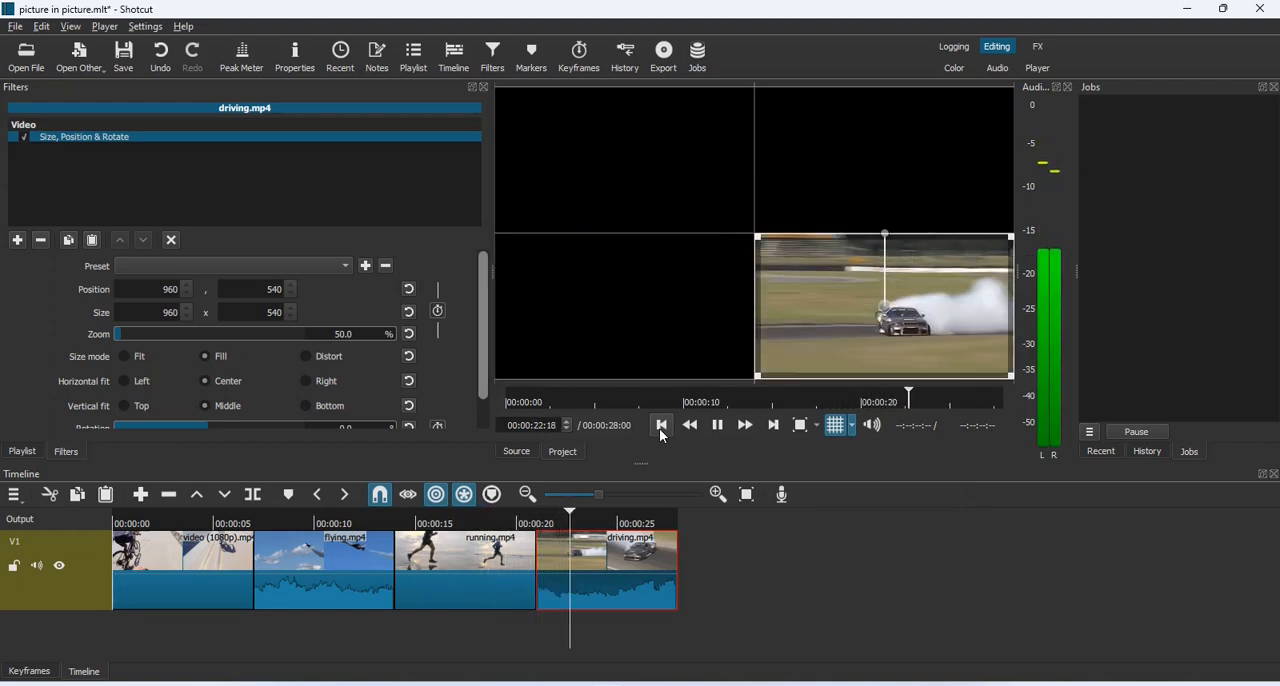
key("space")
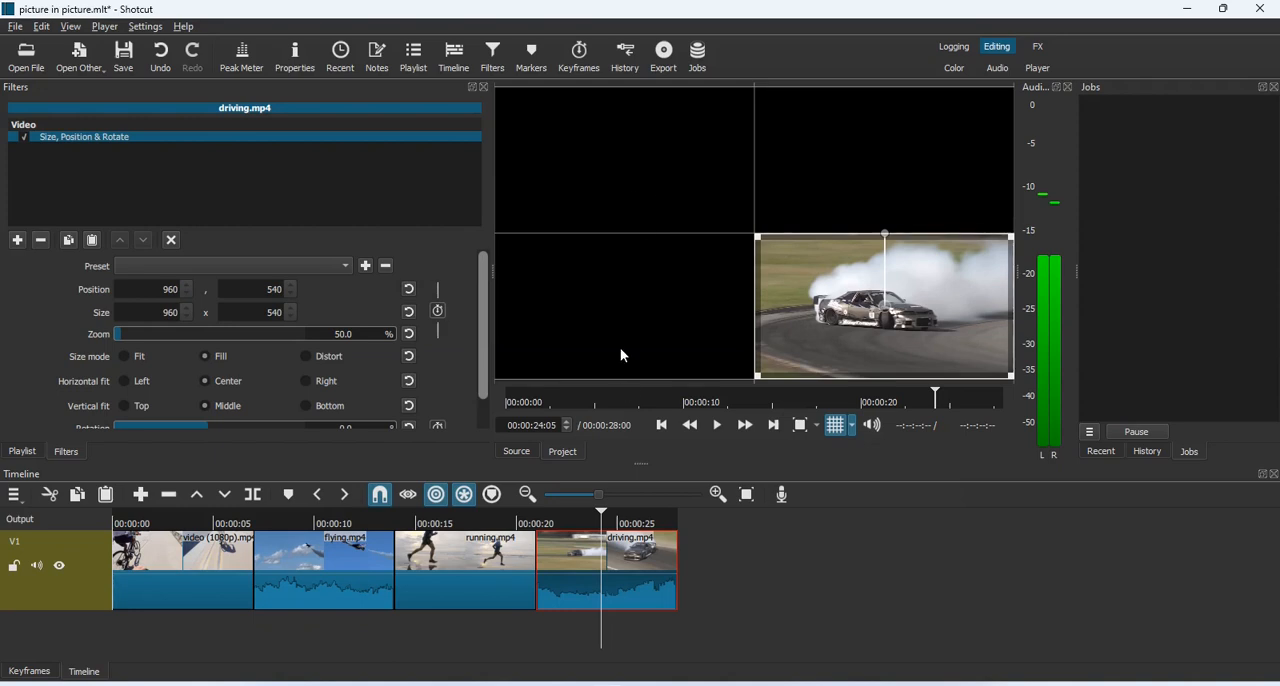
Apply the Slide In From Bottom preset to the Size, Position & Rotate filter of the cycling clip at the sequence start
left_click(664, 427)
left_click(664, 427)
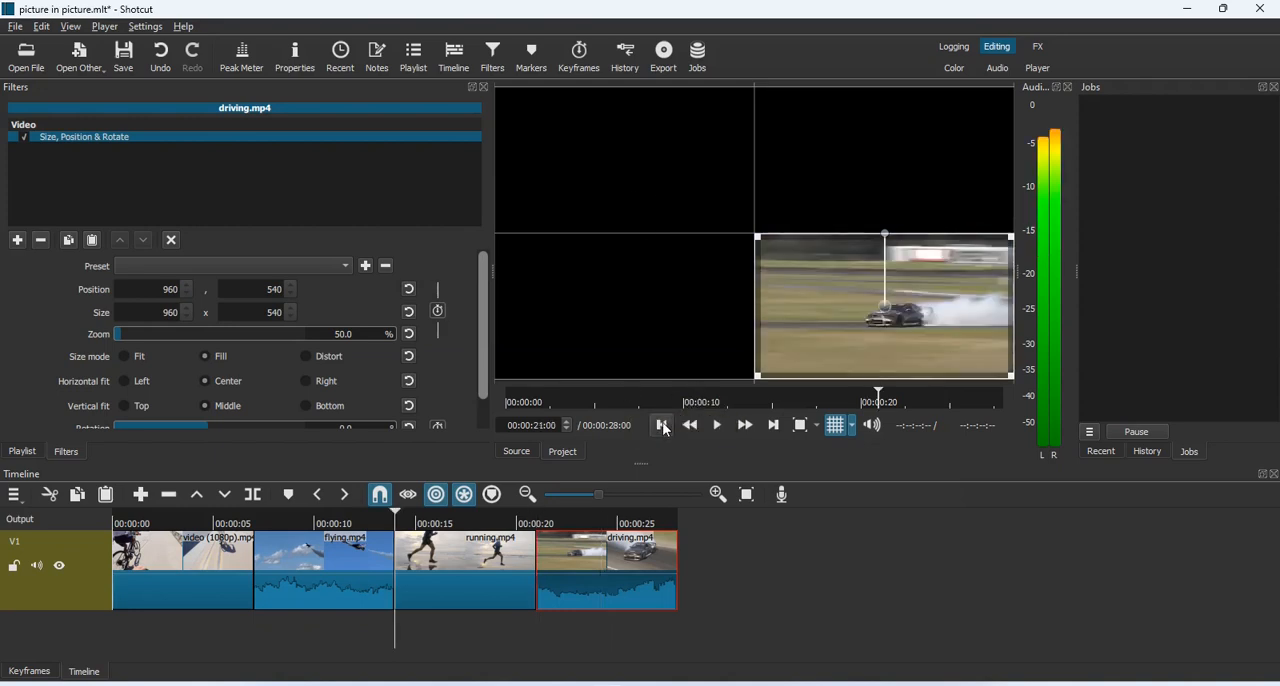
left_click(664, 427)
left_click(664, 427)
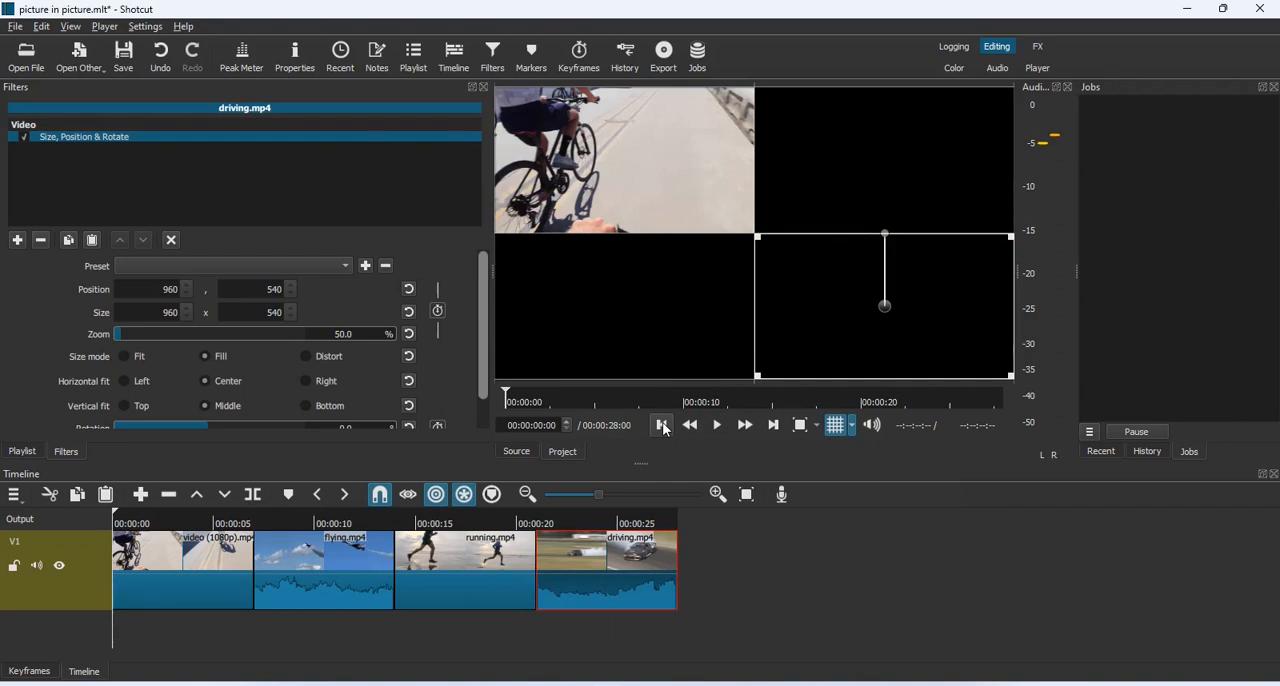
left_click(211, 579)
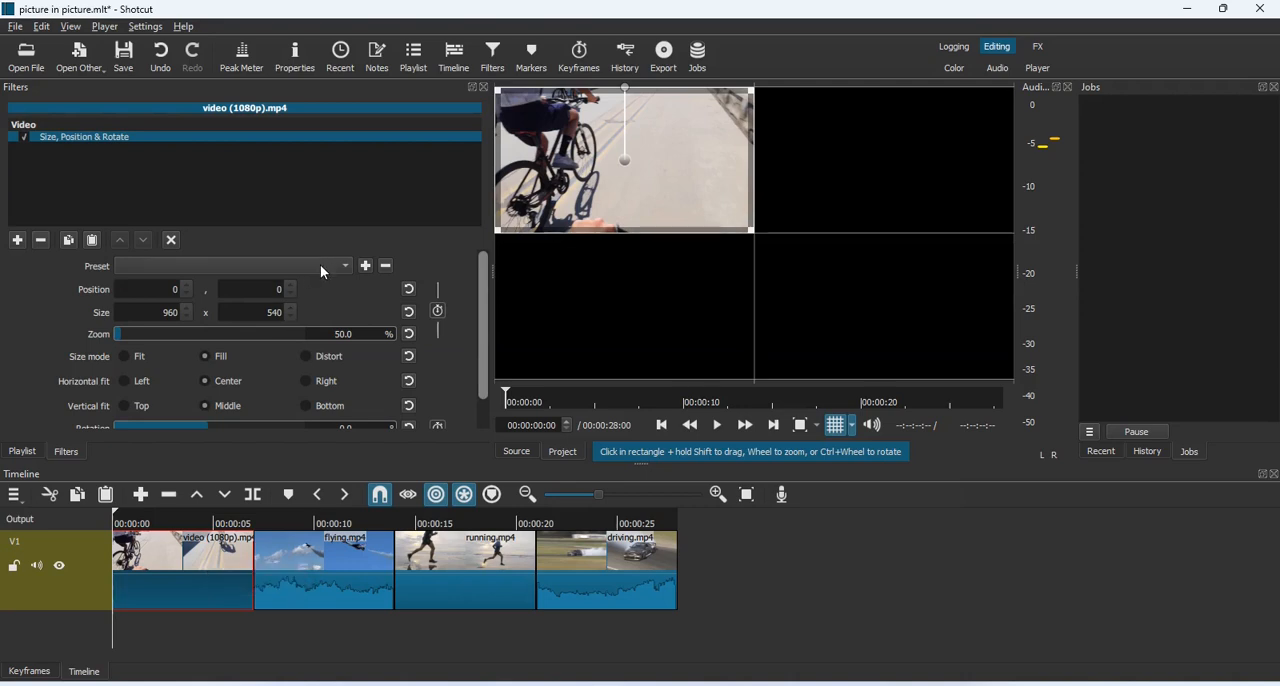
left_click(346, 268)
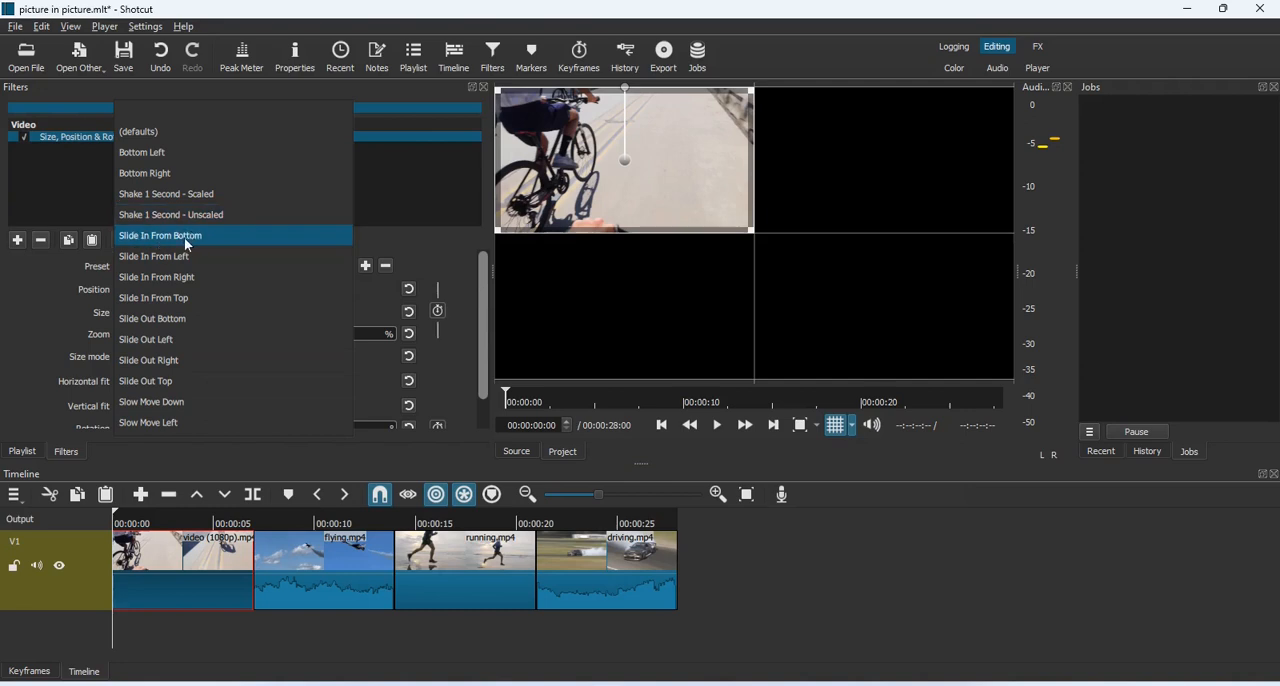
left_click(159, 239)
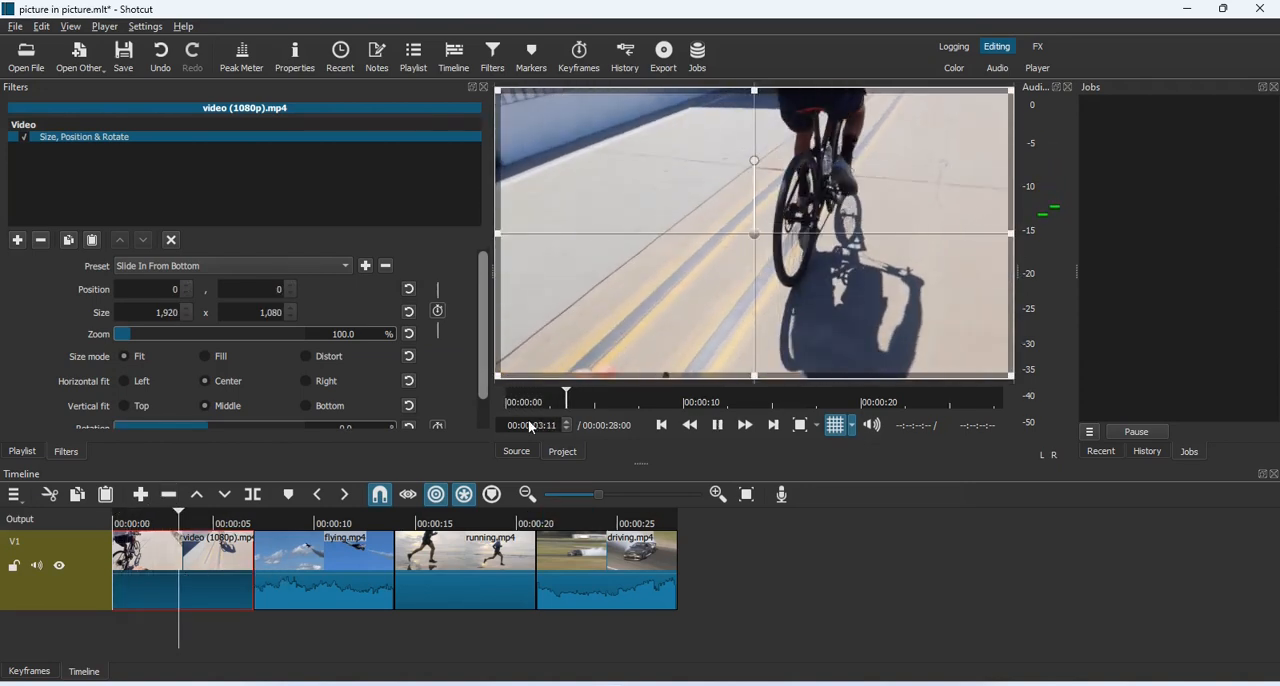
Scale the cycling clip to 960 x 572 in the frame's upper-left quarter and replay its slide-in
key("space")
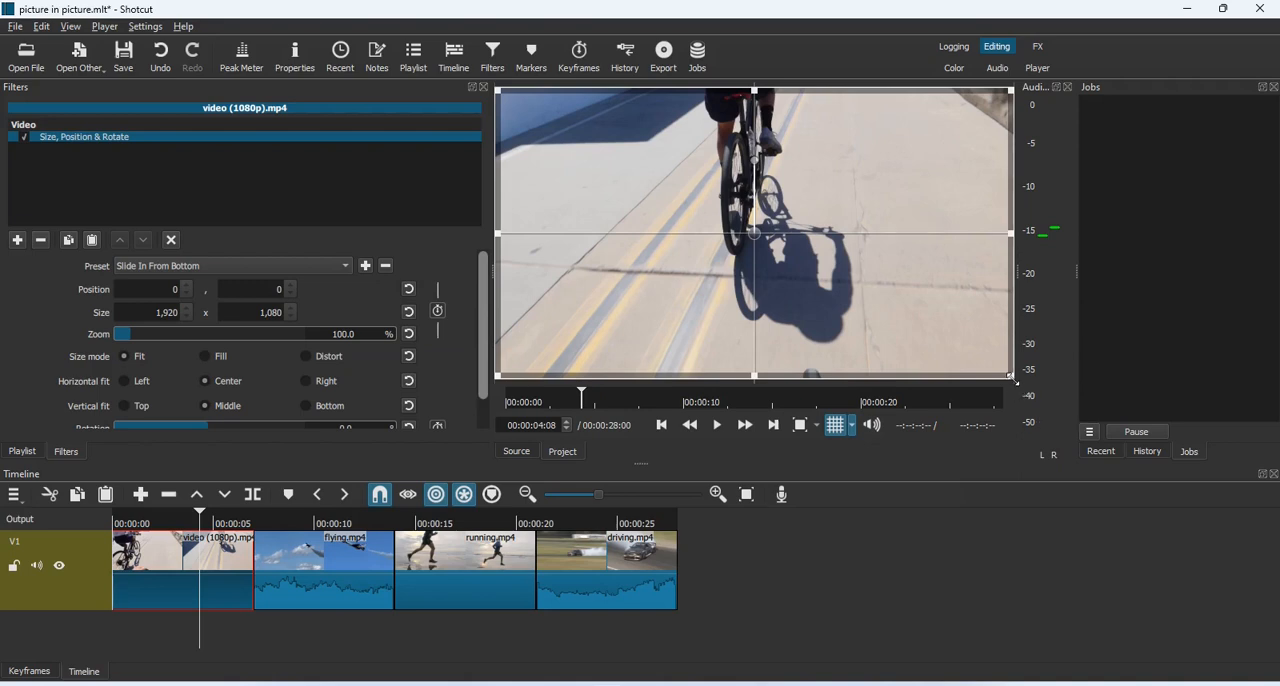
left_click_drag(1012, 379, 736, 243)
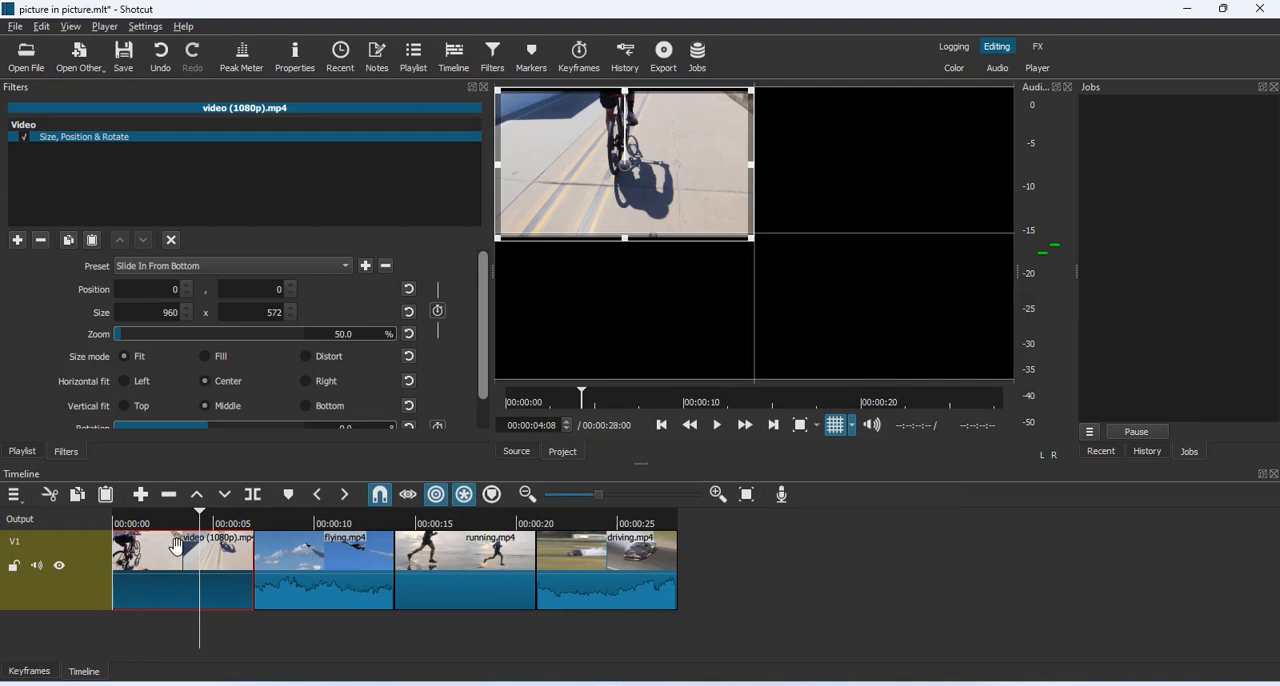
left_click(663, 426)
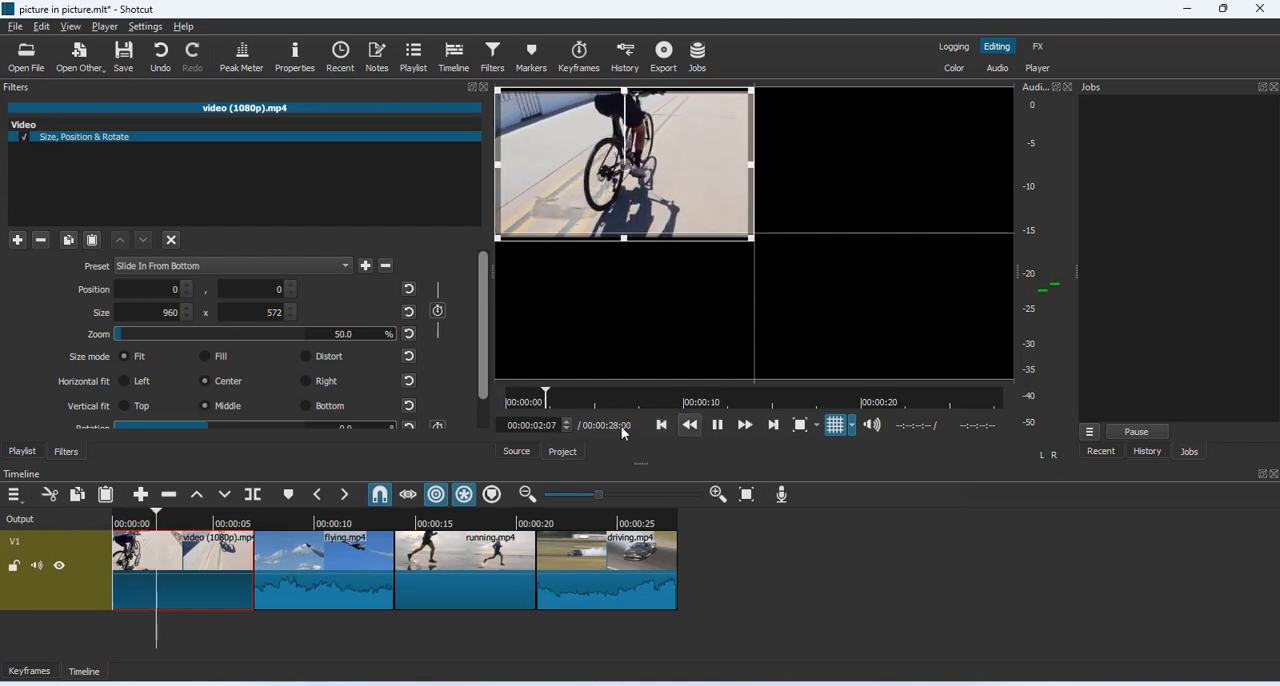
key("space")
key("Left")
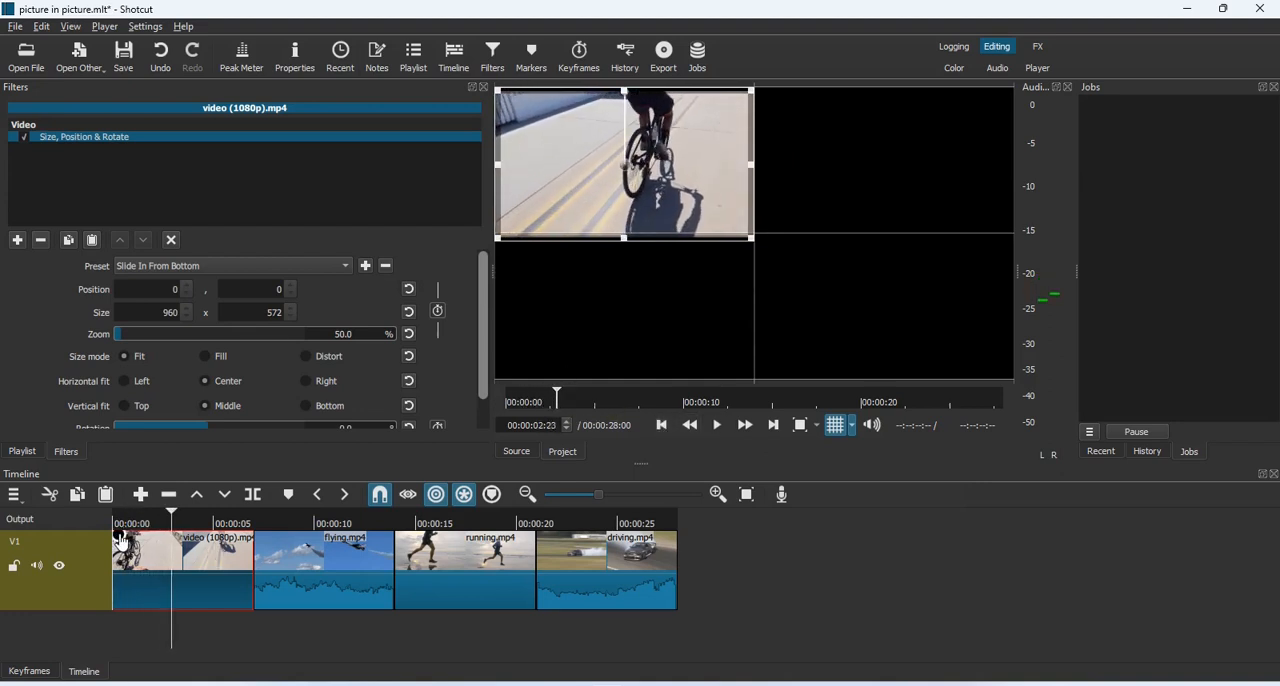
Add a short video and audio fade-in to the start of the cycling clip and play it to check
left_click_drag(122, 543, 267, 568)
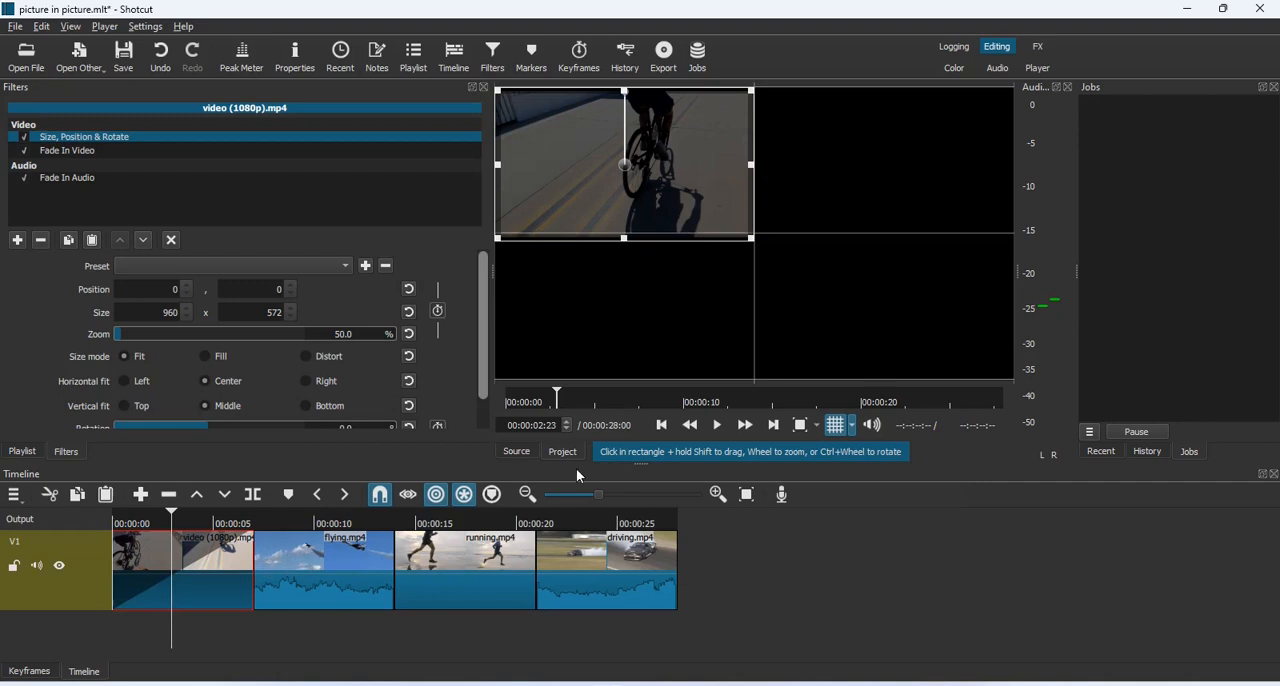
left_click(668, 426)
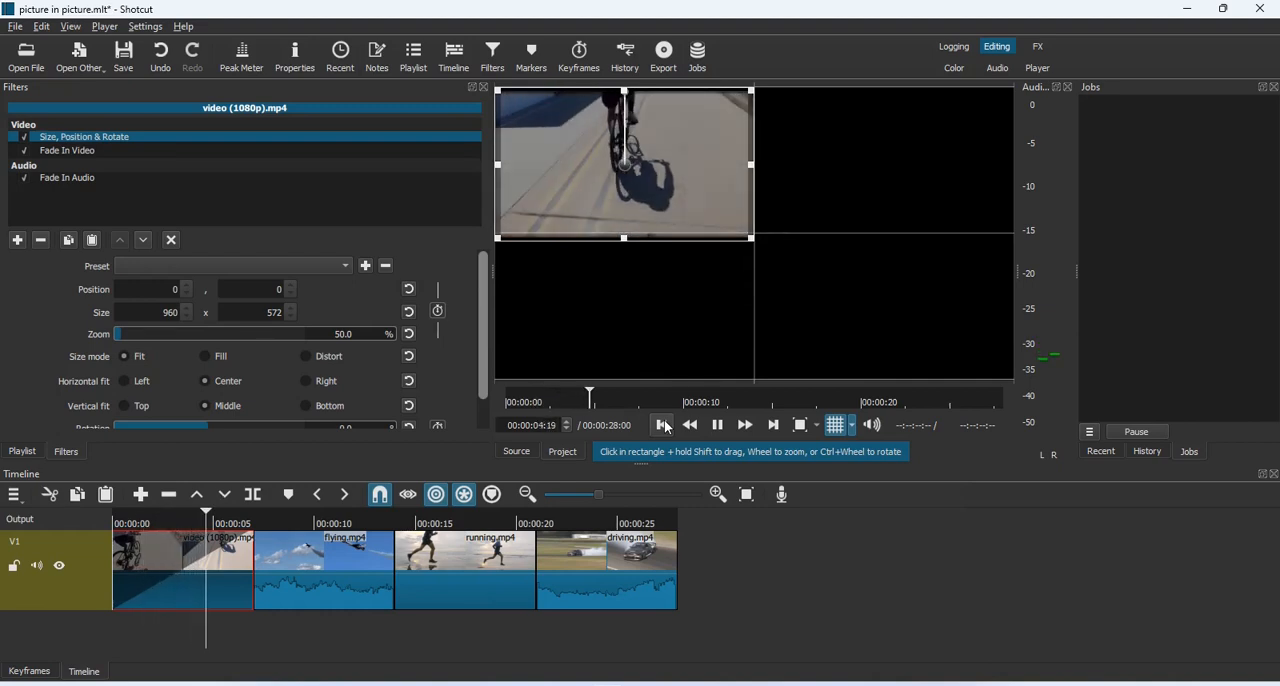
left_click(717, 425)
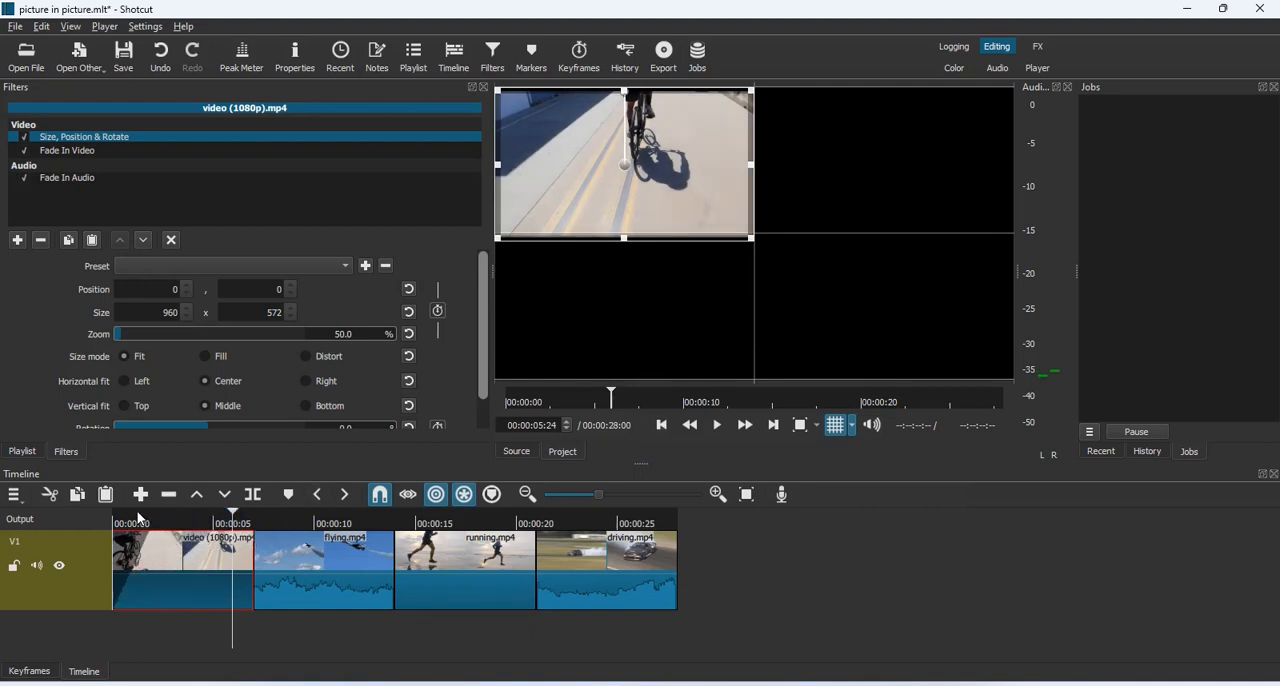
left_click(661, 426)
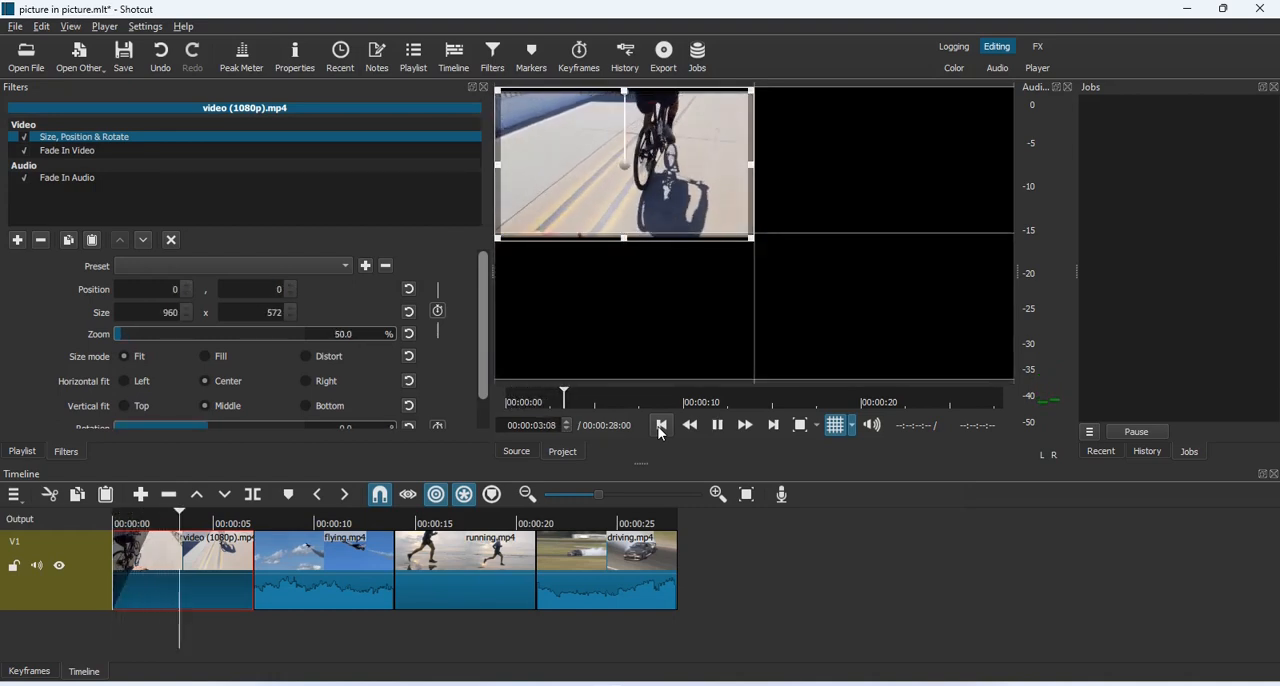
key("space")
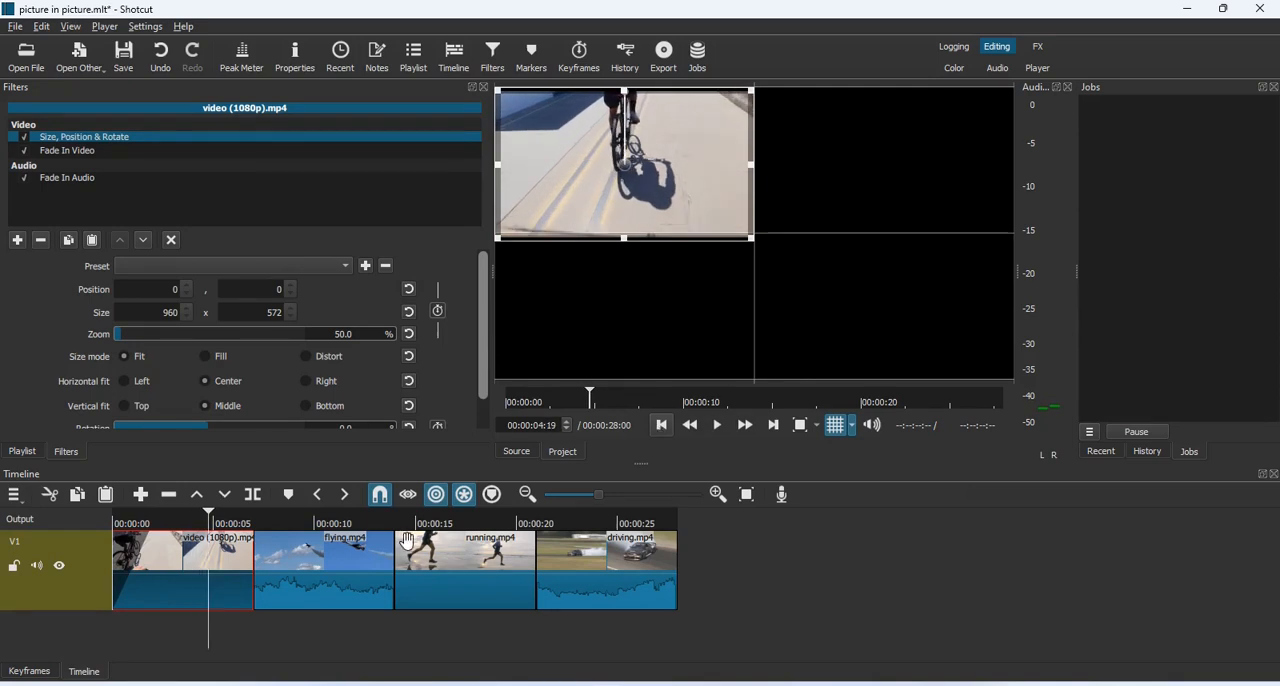
key("Left")
key("Left")
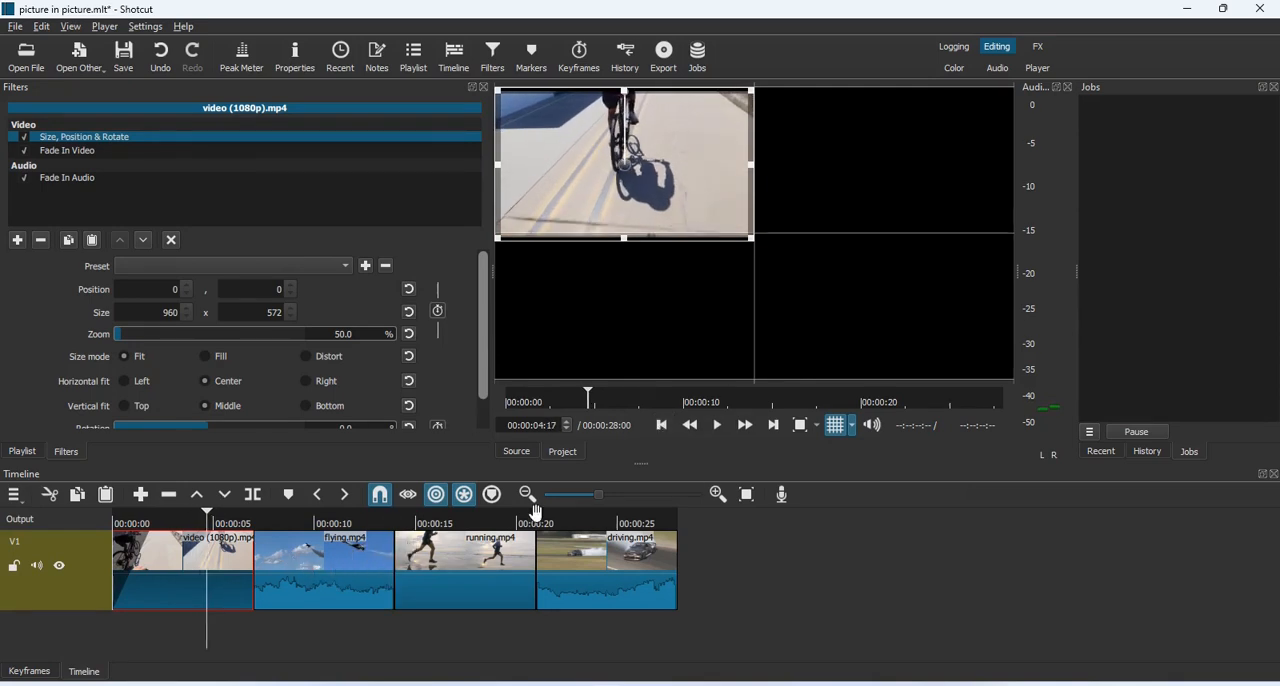
Apply the Slide In From Left preset to the Size, Position & Rotate filter of the flying.mp4 clip
left_click(336, 577)
left_click(781, 429)
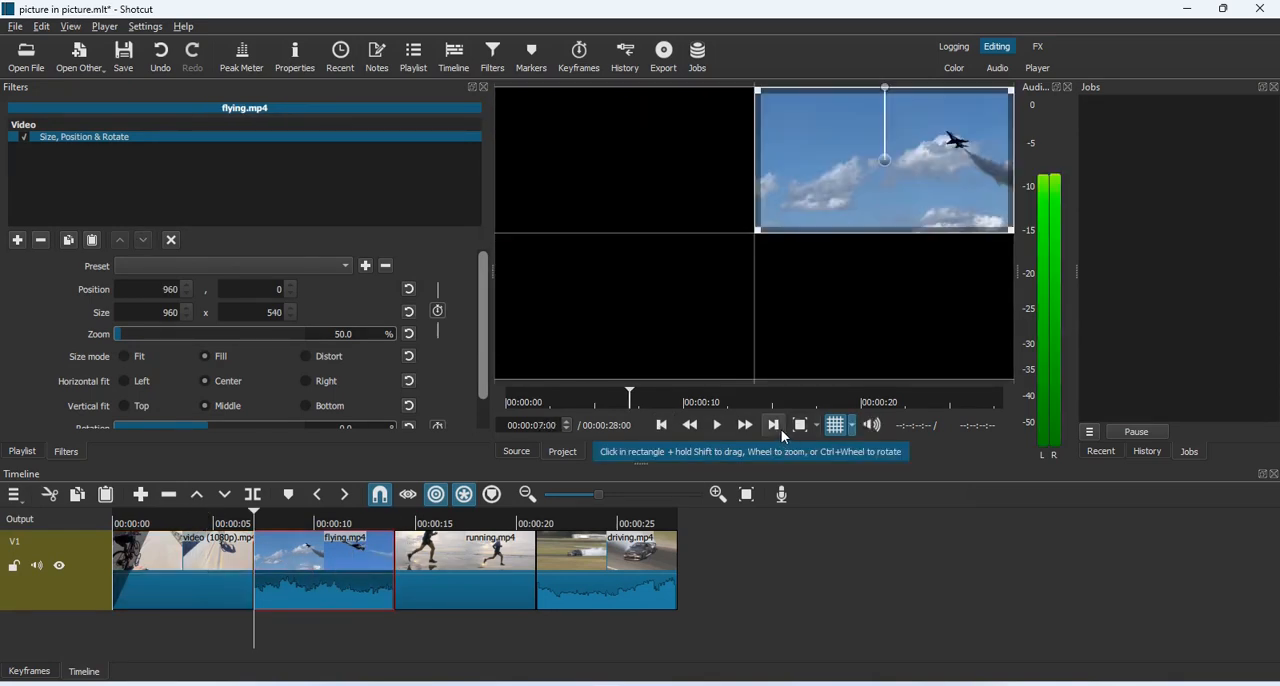
key("space")
left_click(345, 266)
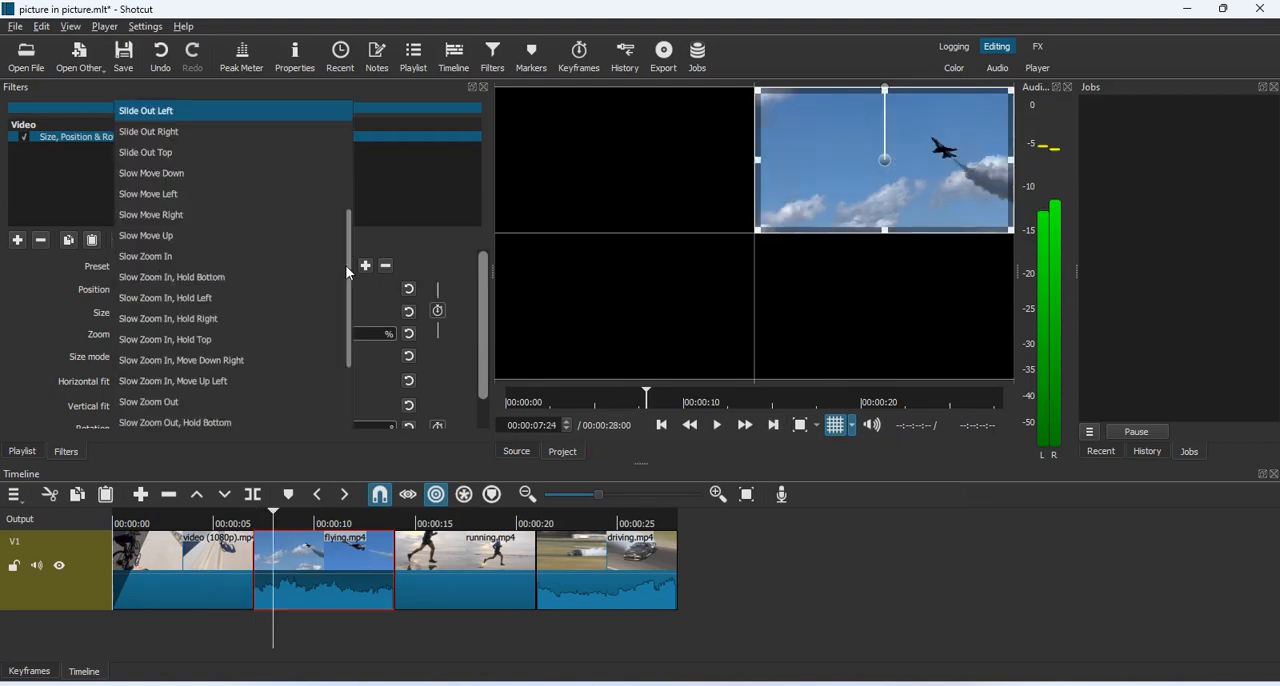
left_click_drag(348, 277, 343, 193)
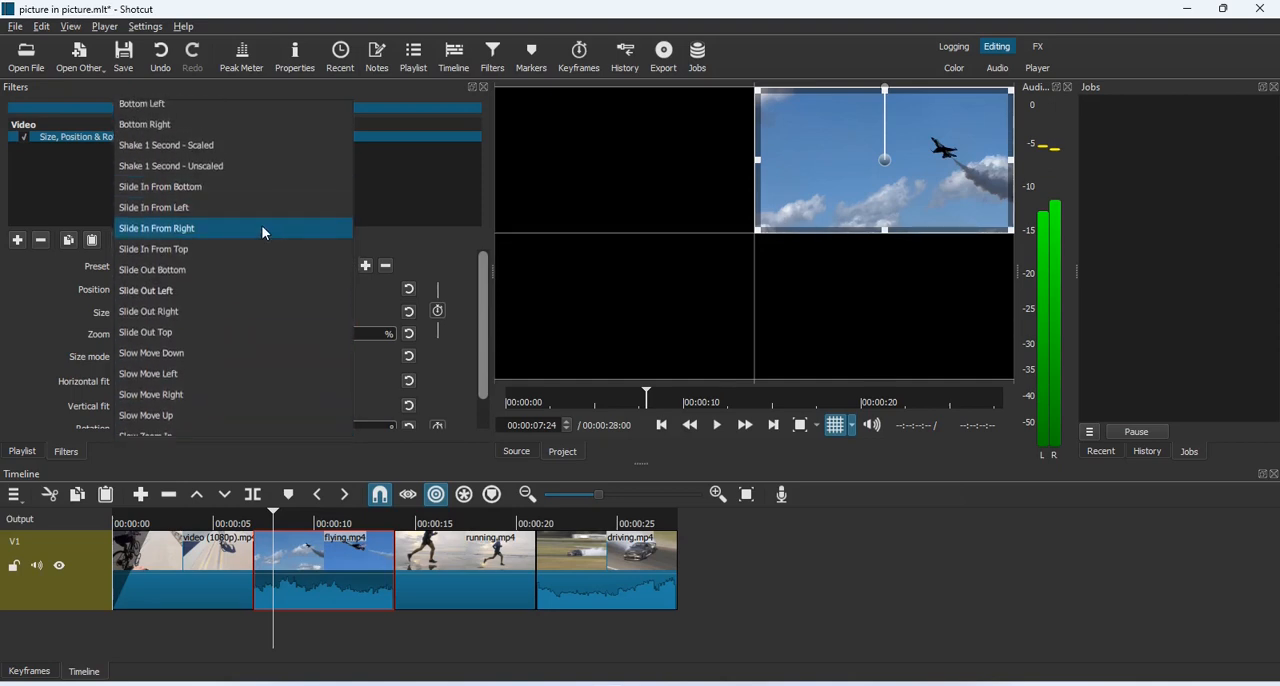
left_click(237, 208)
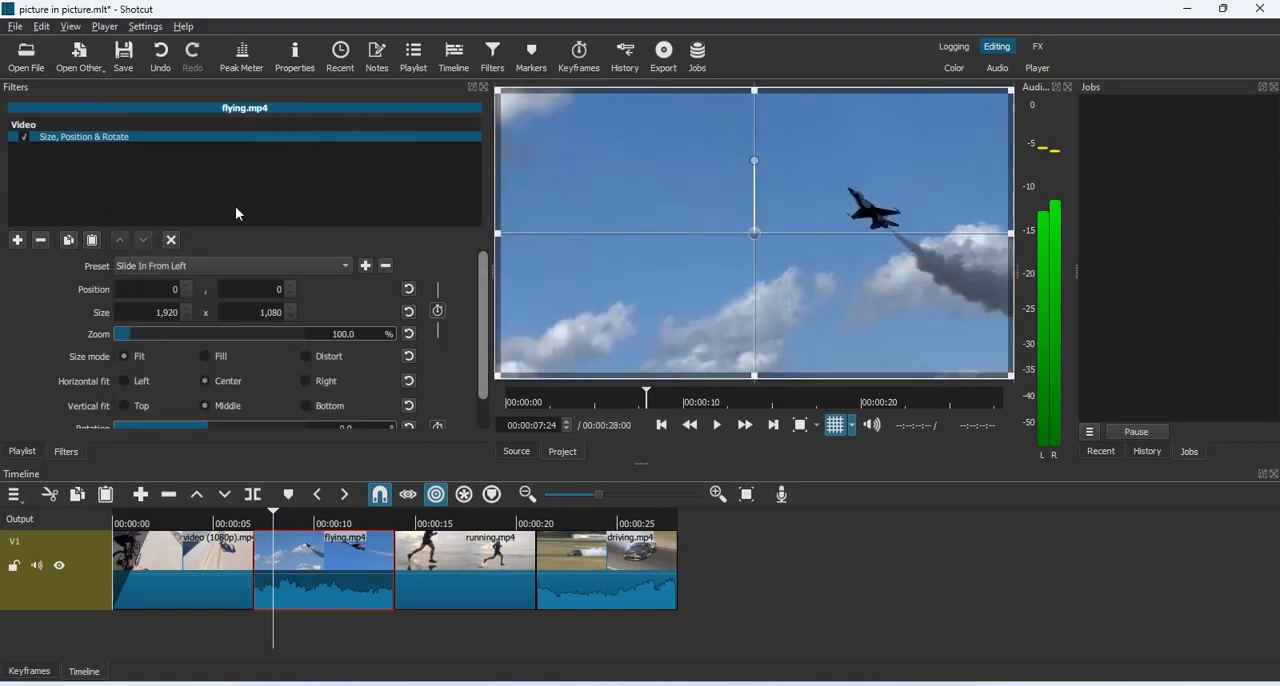
Preview the flying.mp4 clip's slide-in and scale the clip to 960 x 572 at position 960, 0
left_click(664, 425)
key("space")
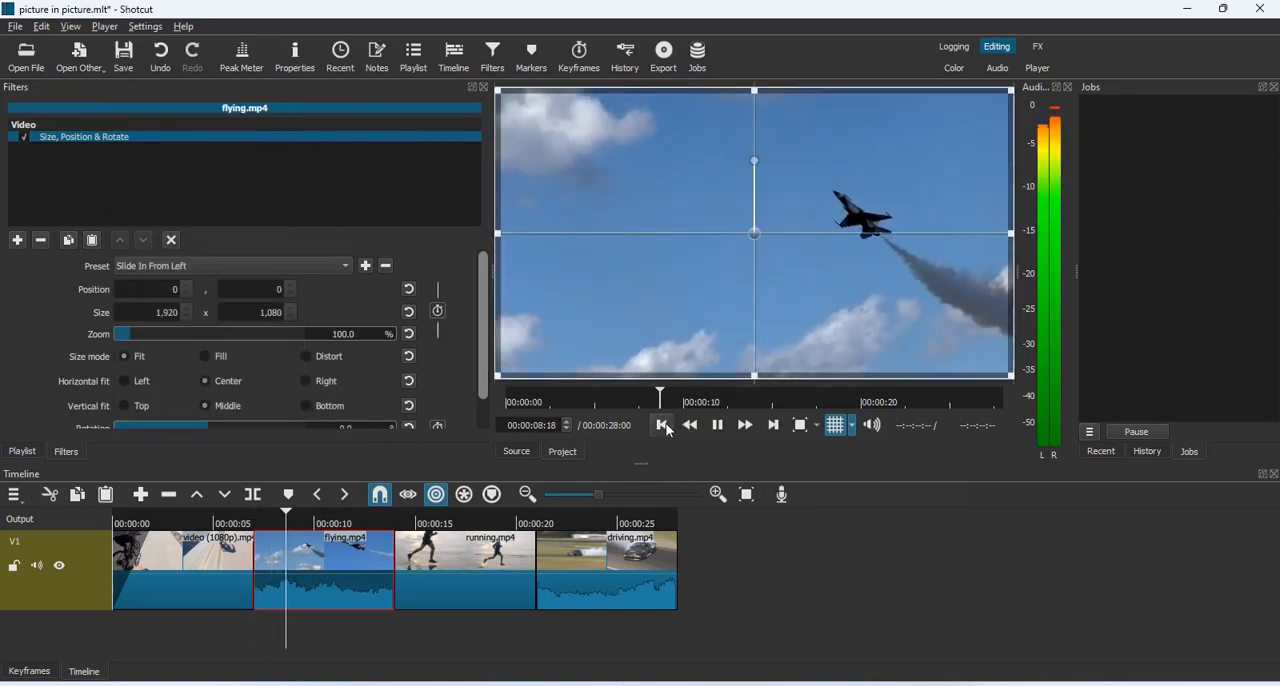
key("space")
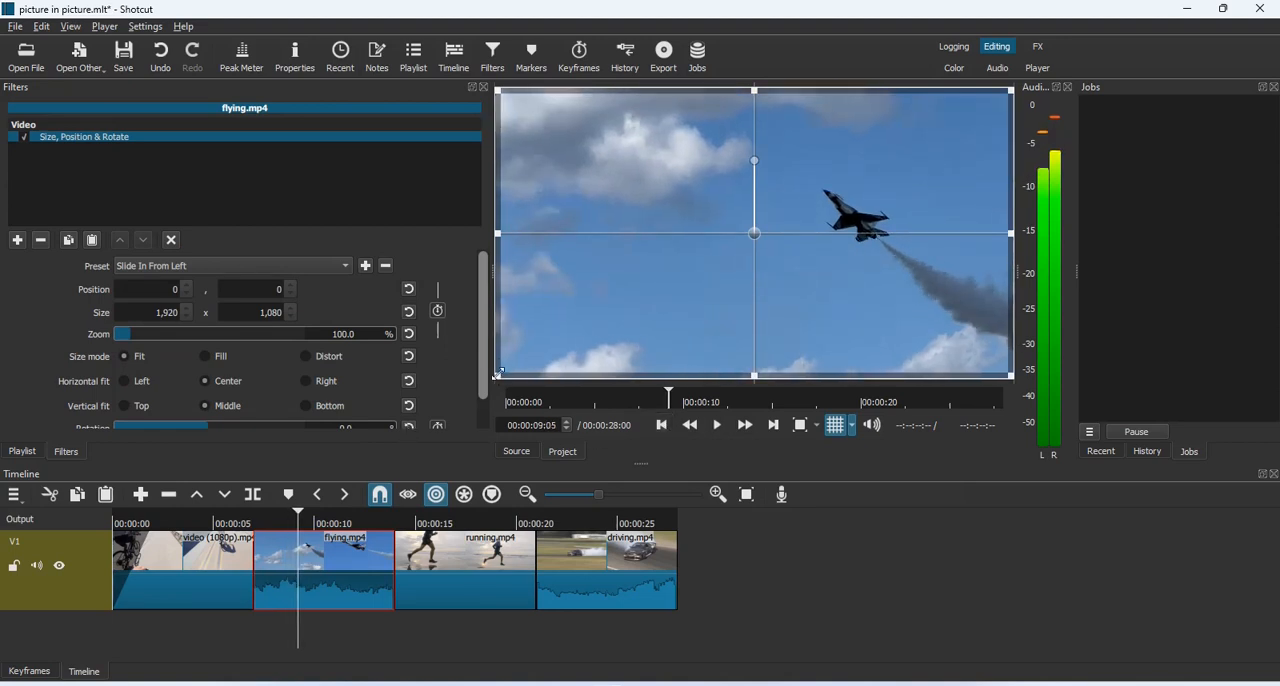
left_click_drag(497, 374, 787, 233)
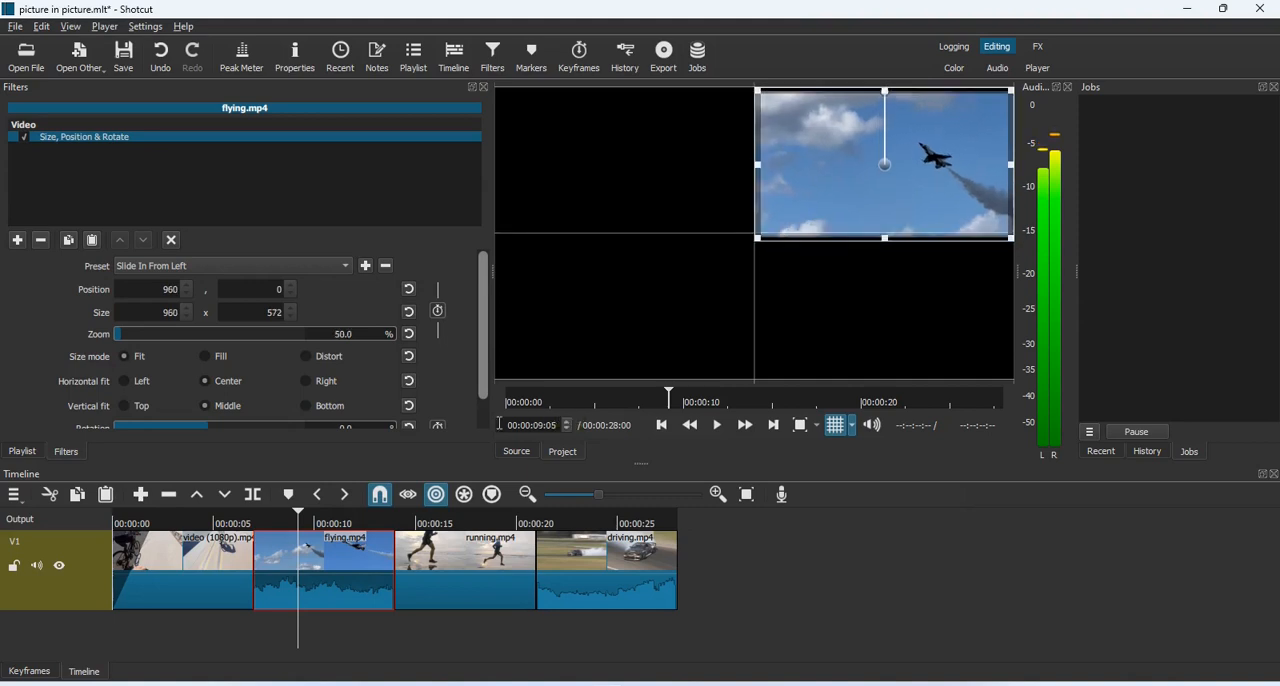
left_click(664, 425)
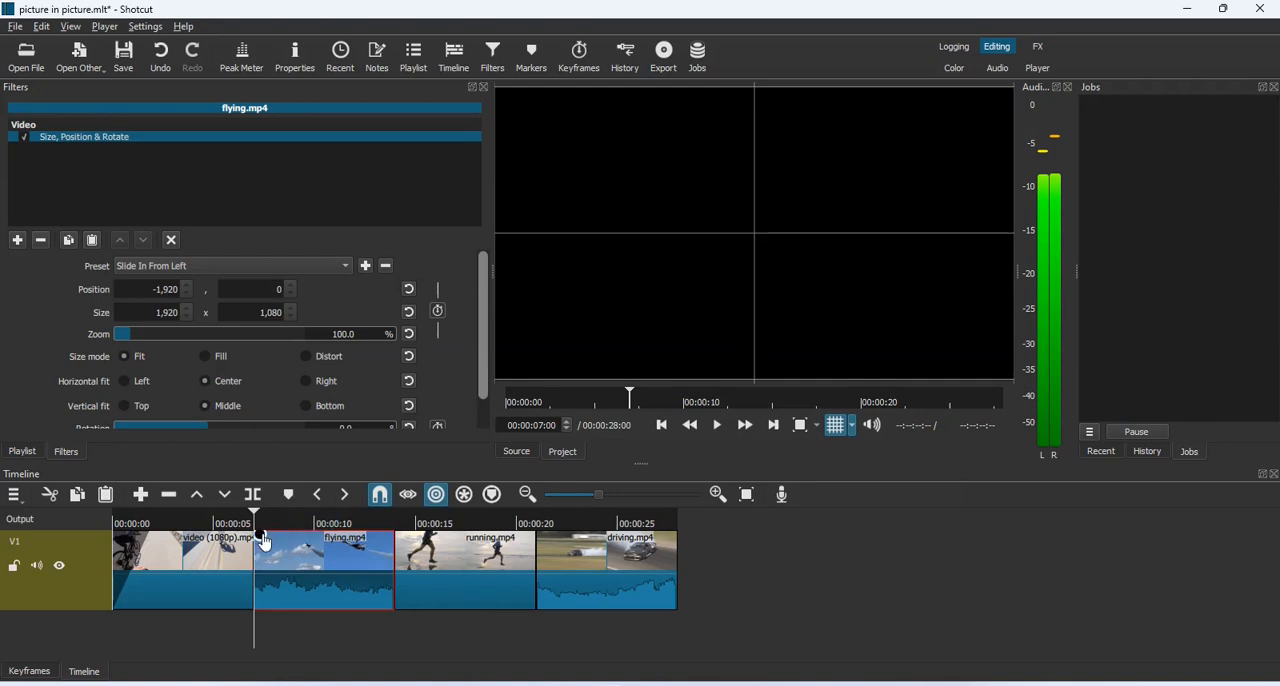
Add a short video and audio fade-in to the start of the flying.mp4 clip and play it to check
left_click_drag(265, 542, 296, 540)
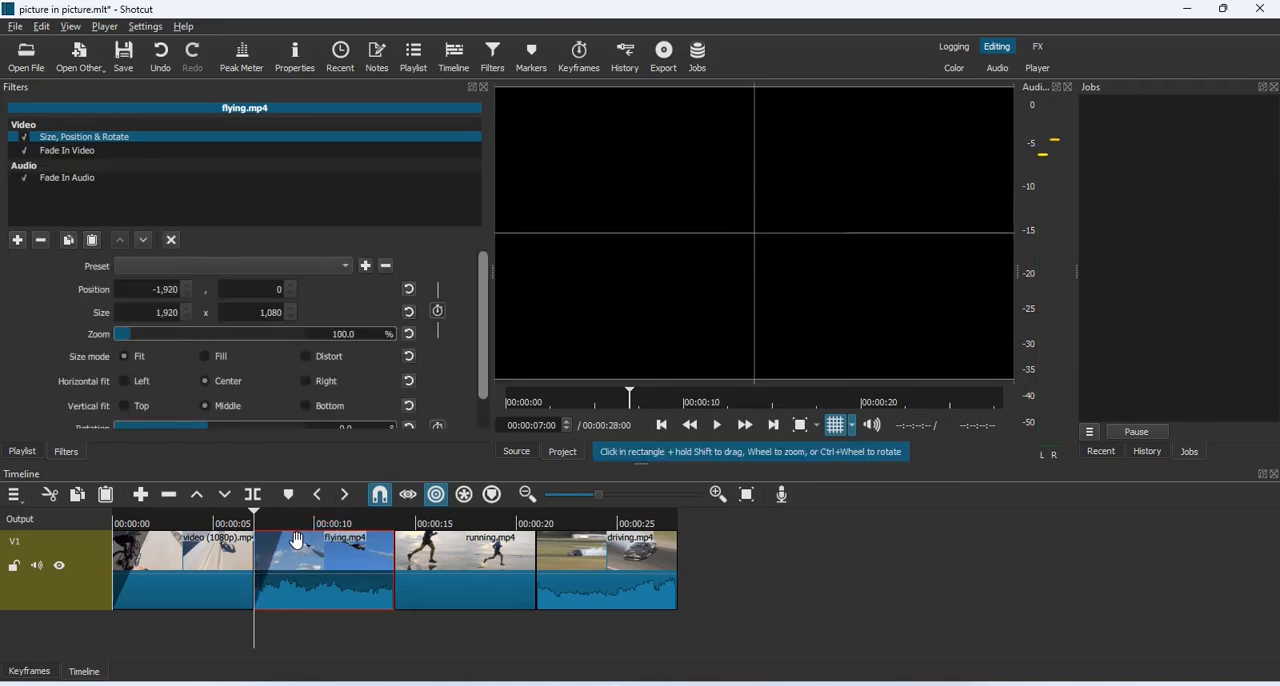
key("space")
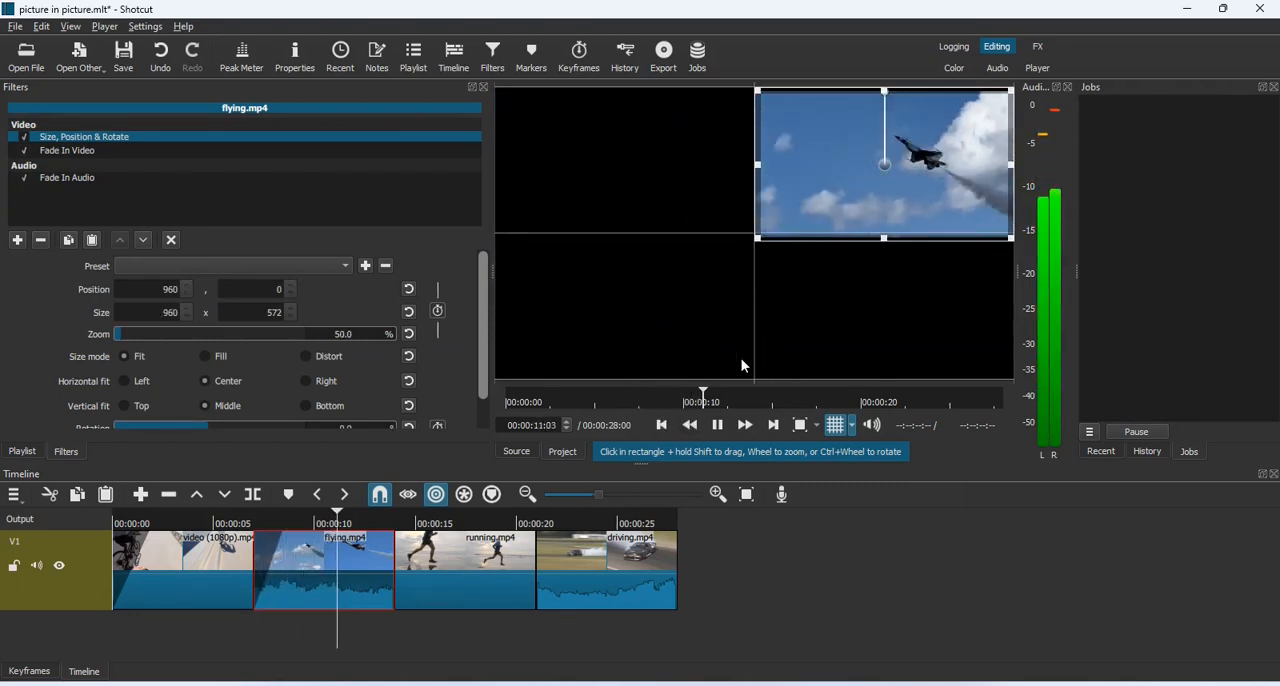
key("space")
Apply the Slide In From Right preset to the Size, Position & Rotate filter of the running.mp4 clip
left_click(775, 425)
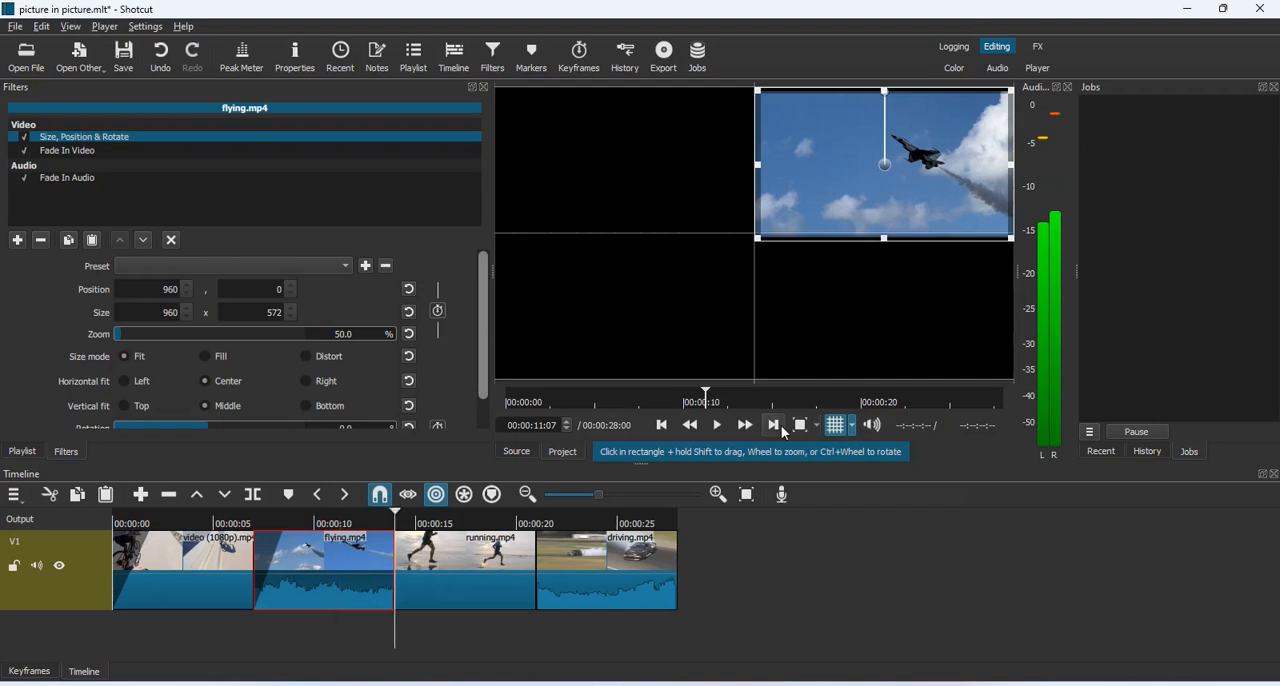
left_click(480, 570)
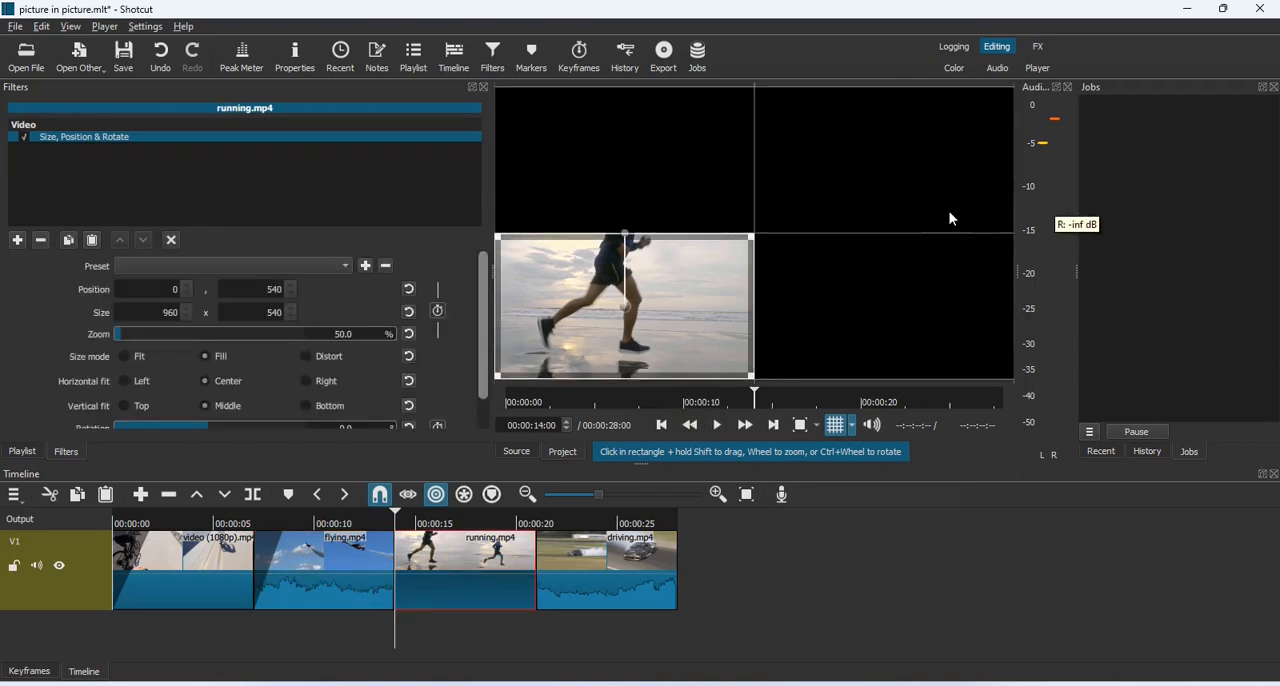
left_click(345, 266)
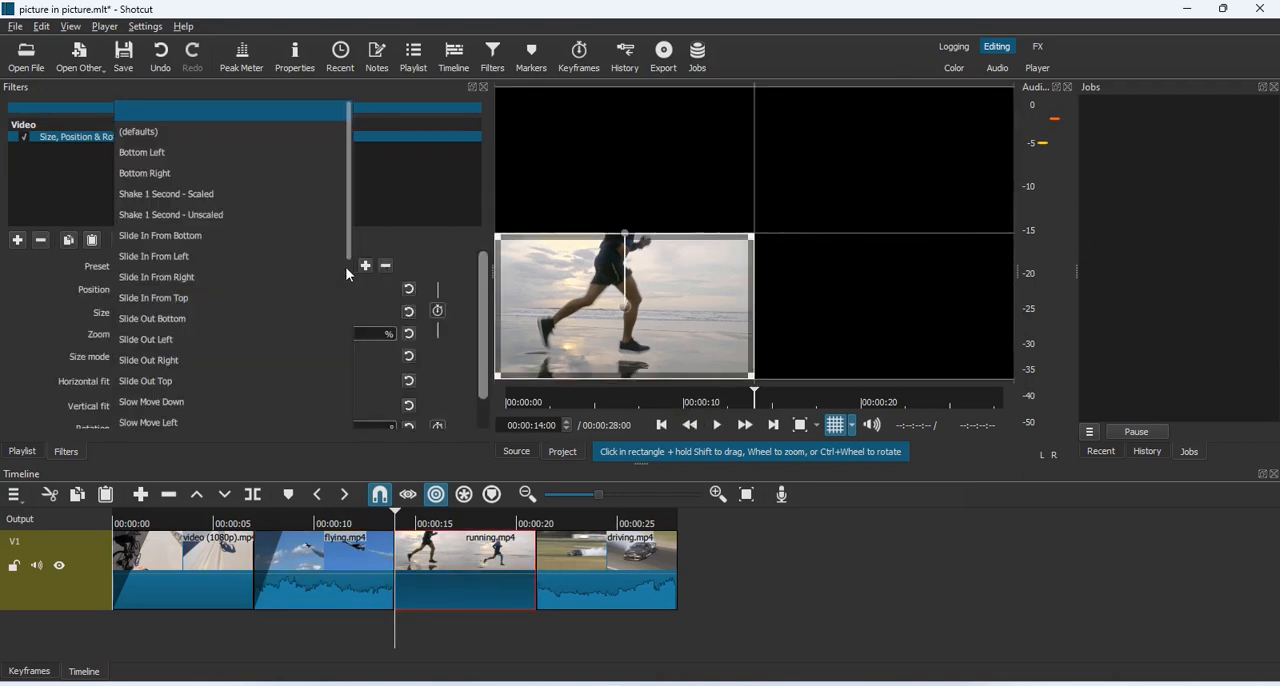
left_click(253, 277)
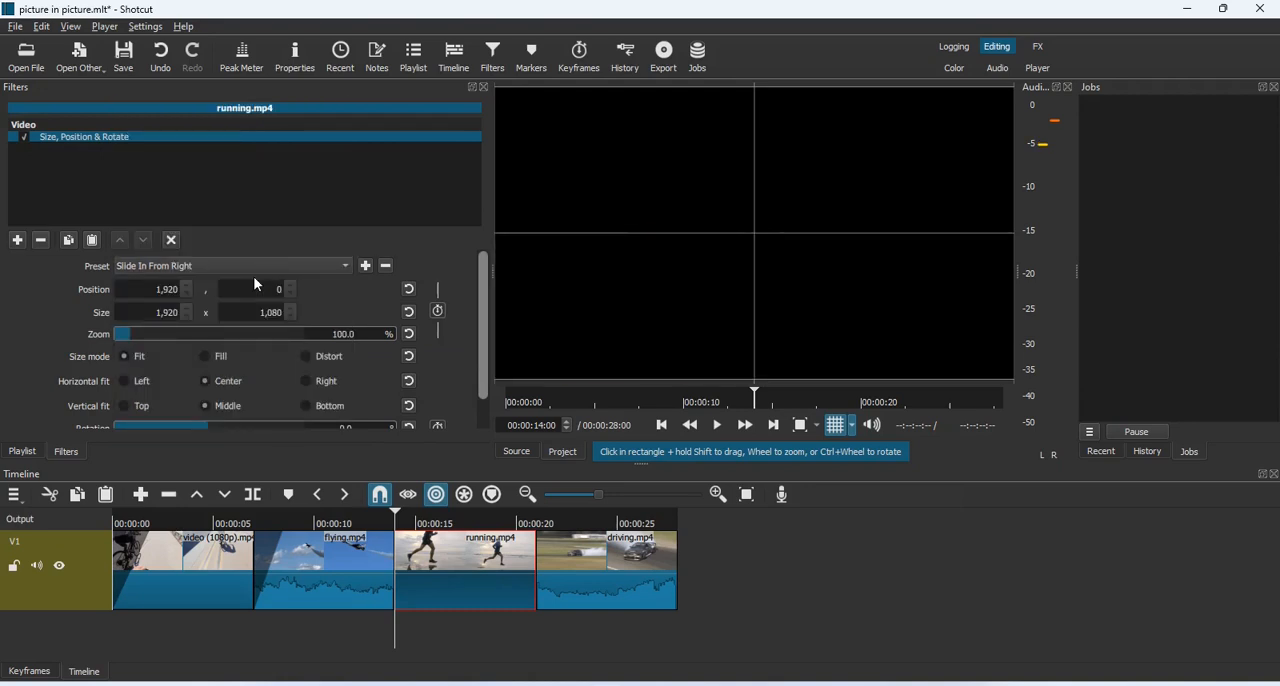
Preview the running.mp4 clip's slide-in and scale the clip to 960 x 540 at position 0, 540
key("space")
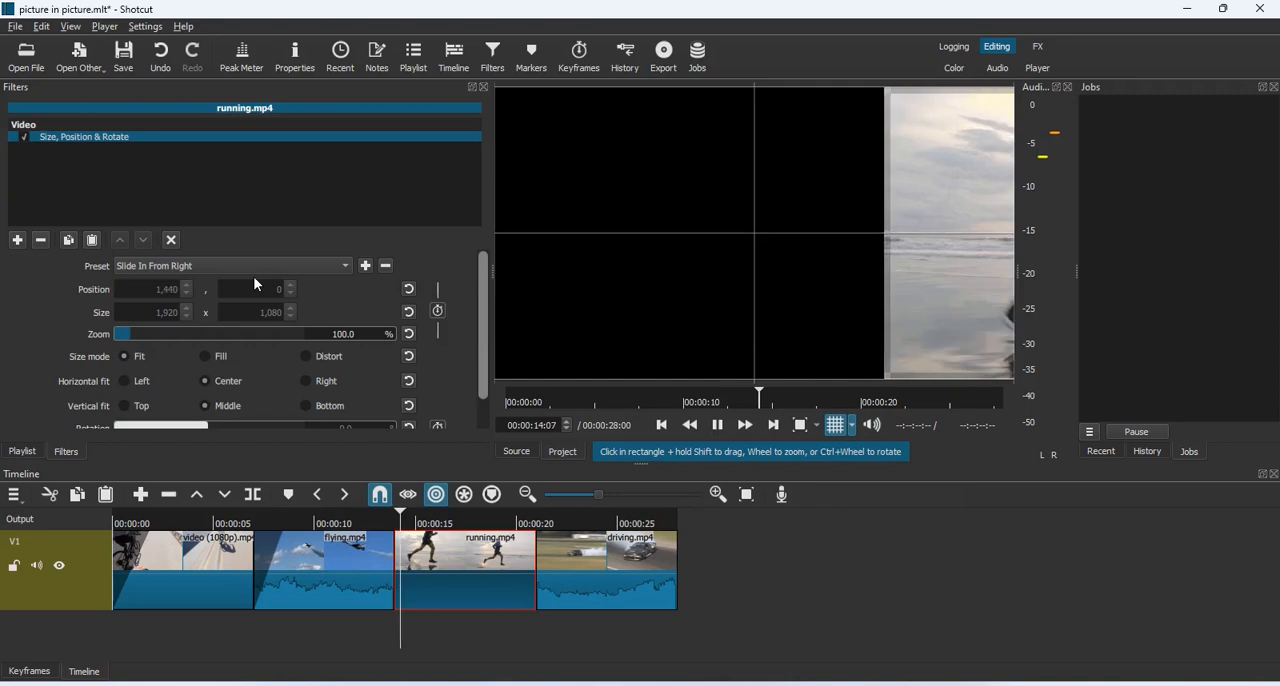
key("space")
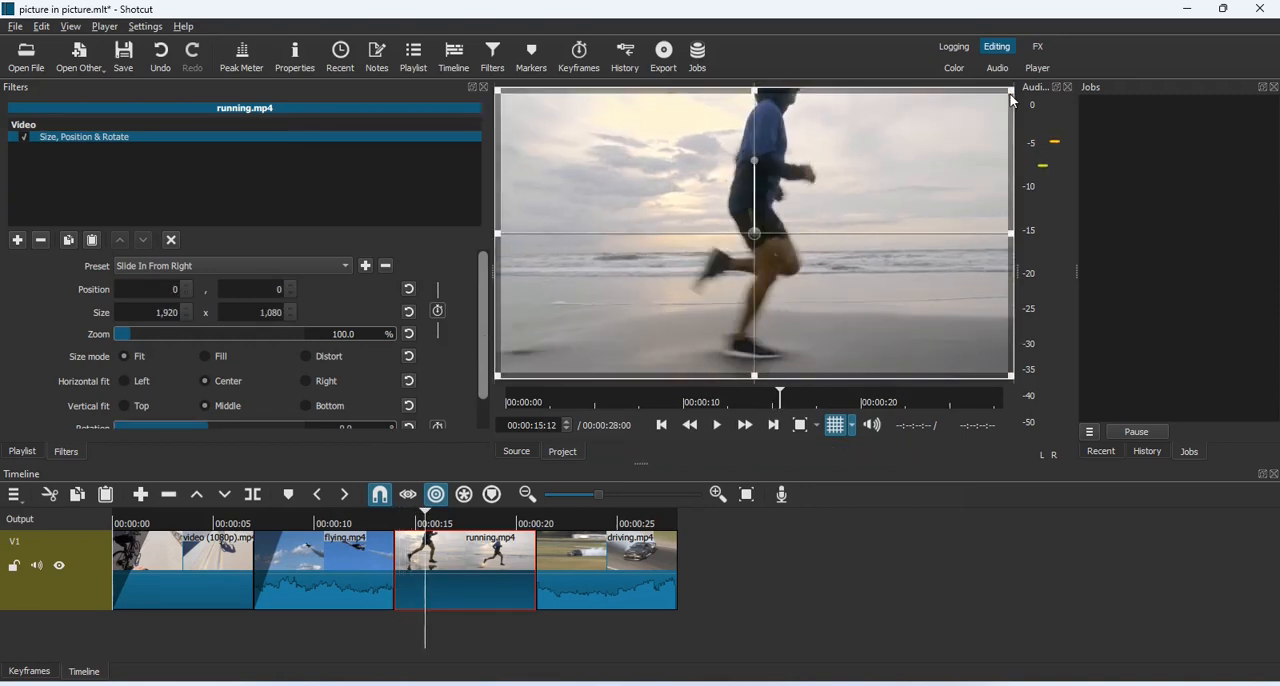
left_click_drag(1007, 92, 749, 246)
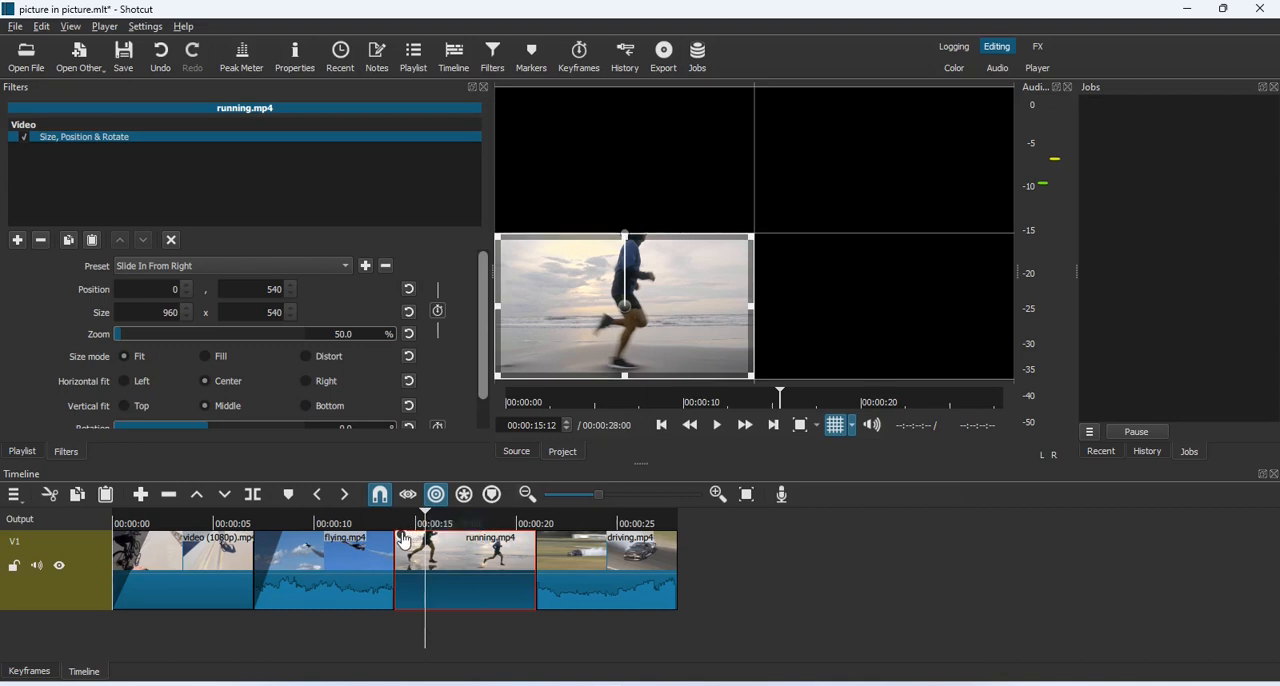
Add a short video fade-in to the start of the running.mp4 clip and play it to check
left_click_drag(399, 535, 437, 538)
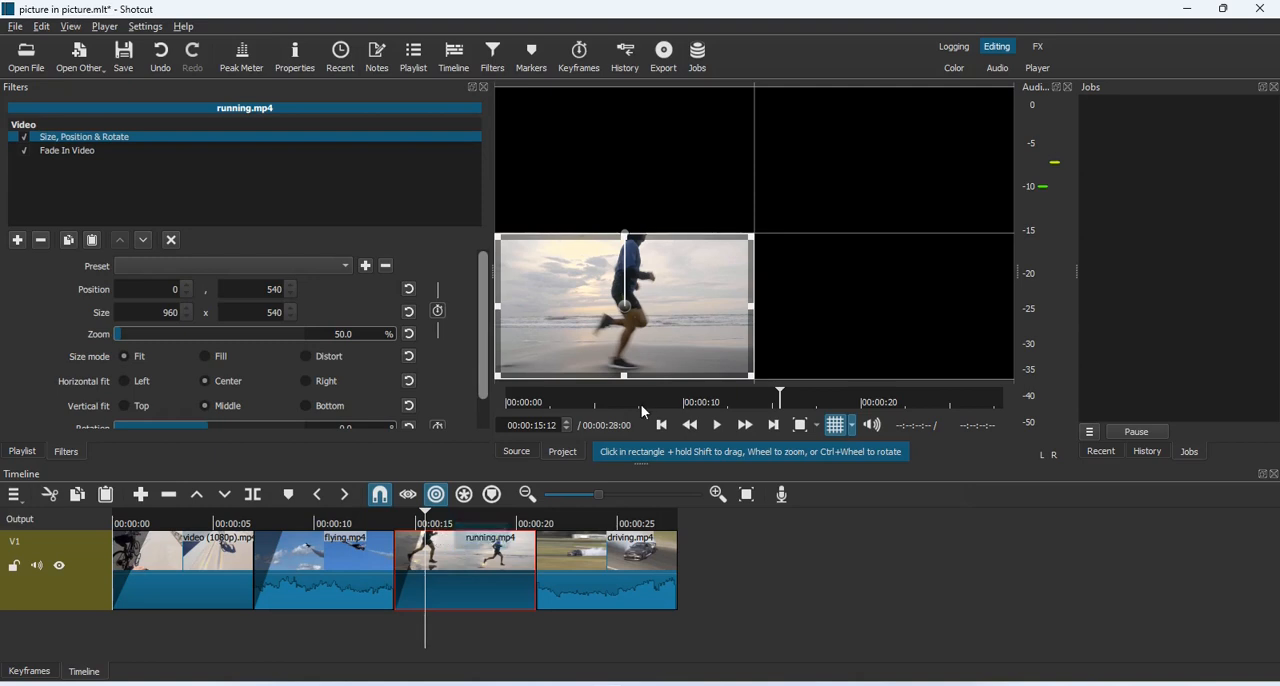
left_click(660, 425)
key("space")
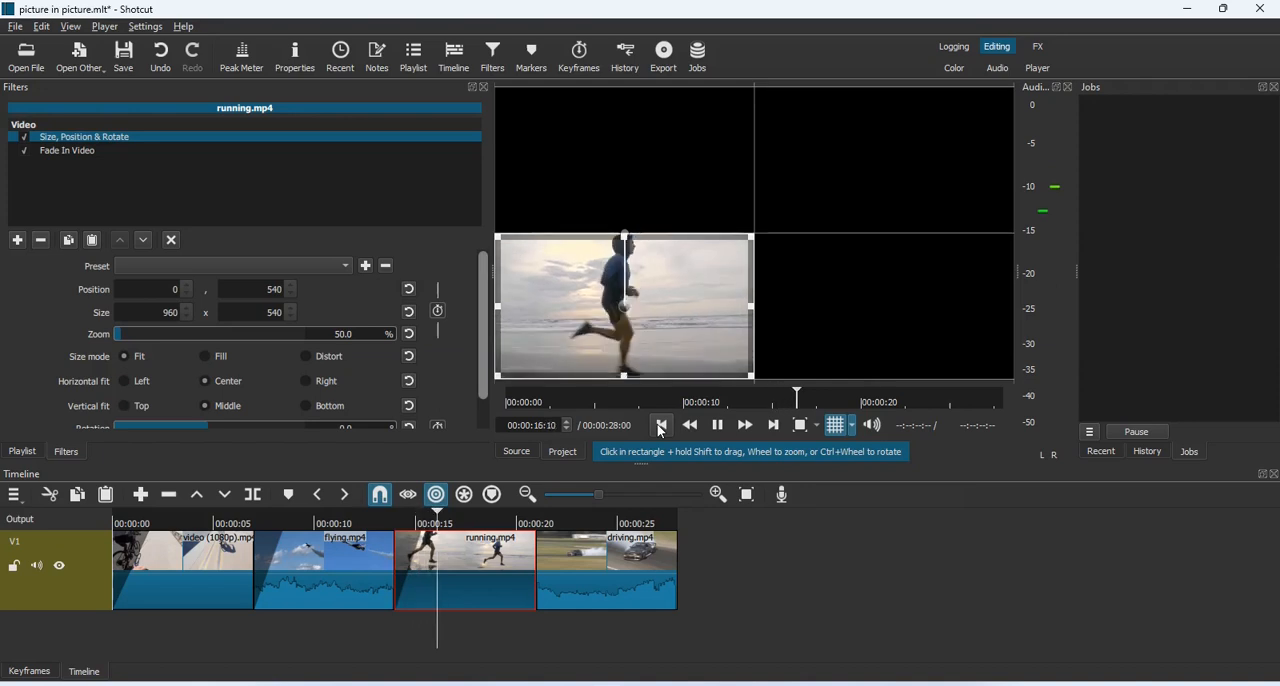
key("space")
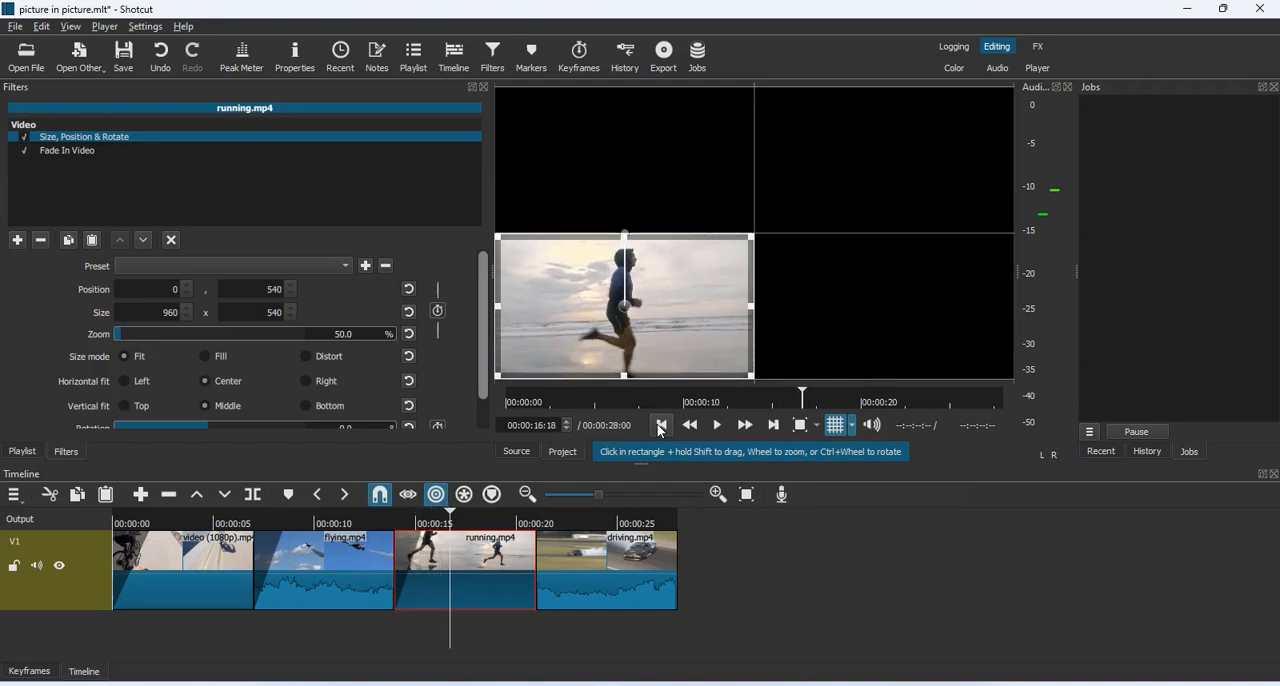
Apply the Slide In From Top preset to the Size, Position & Rotate filter of the driving.mp4 clip
left_click(774, 425)
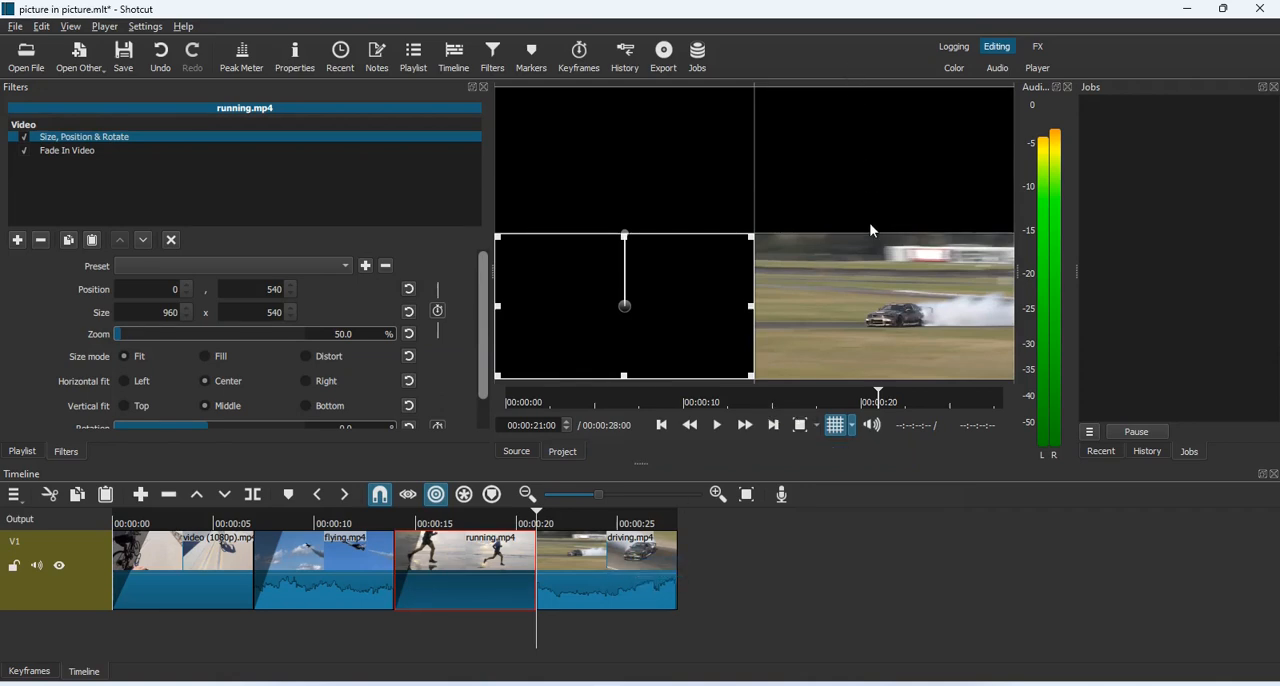
left_click(607, 567)
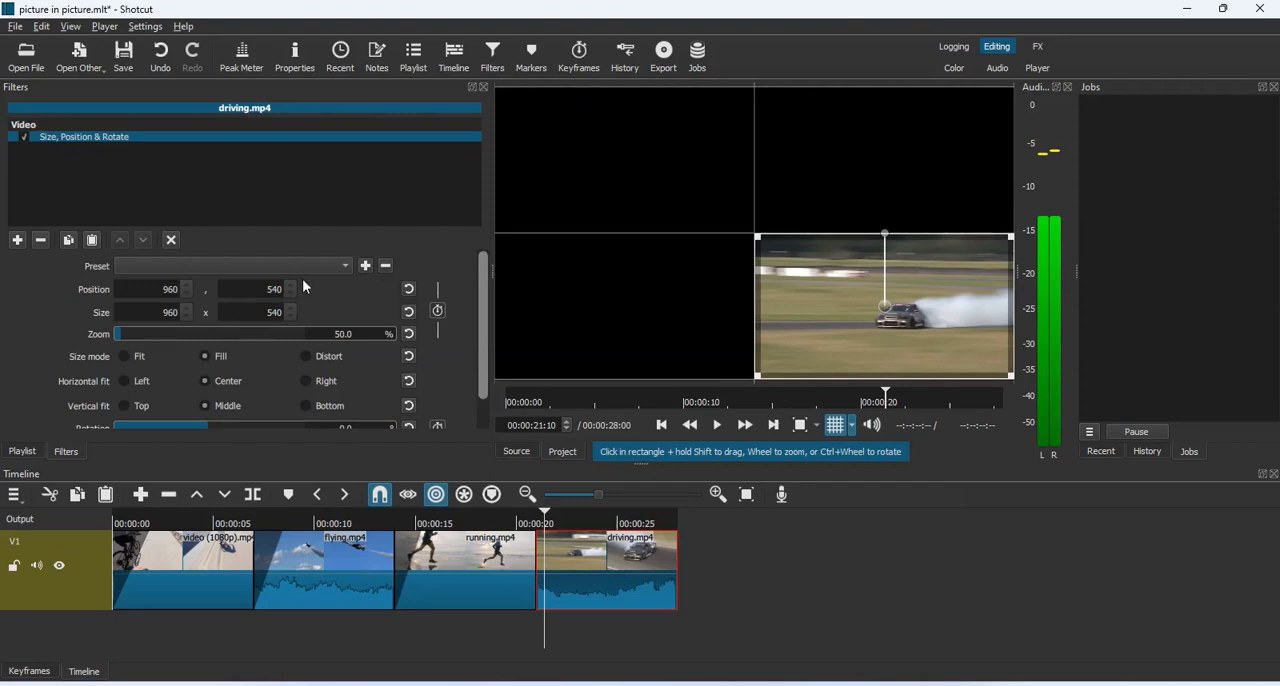
left_click(346, 266)
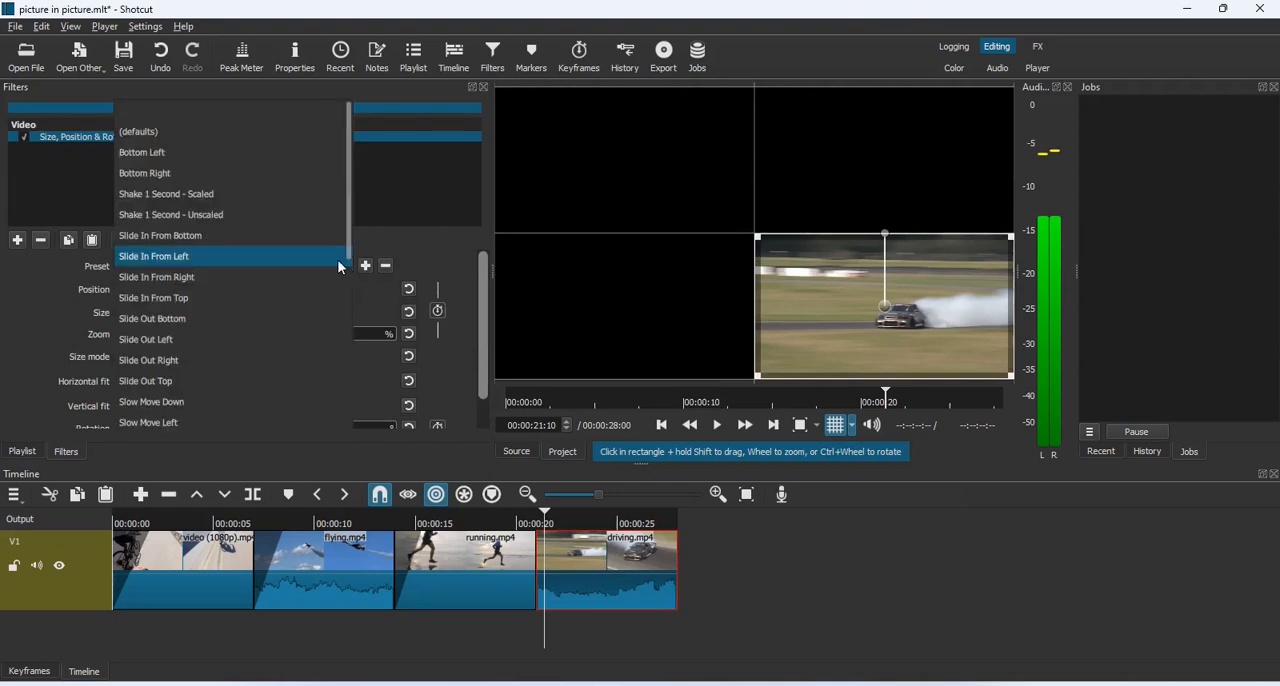
left_click(240, 299)
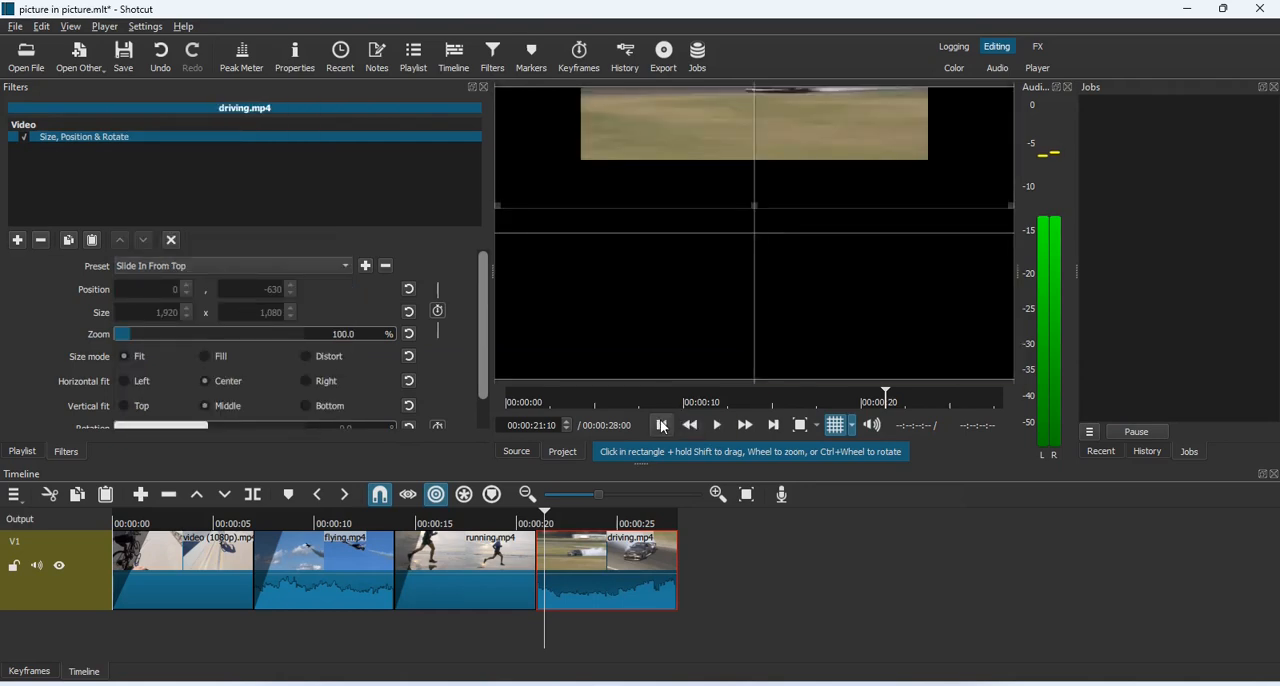
Preview the driving.mp4 clip's slide-in and scale the clip to 960 x 540 at position 960, 540
left_click(661, 426)
key("space")
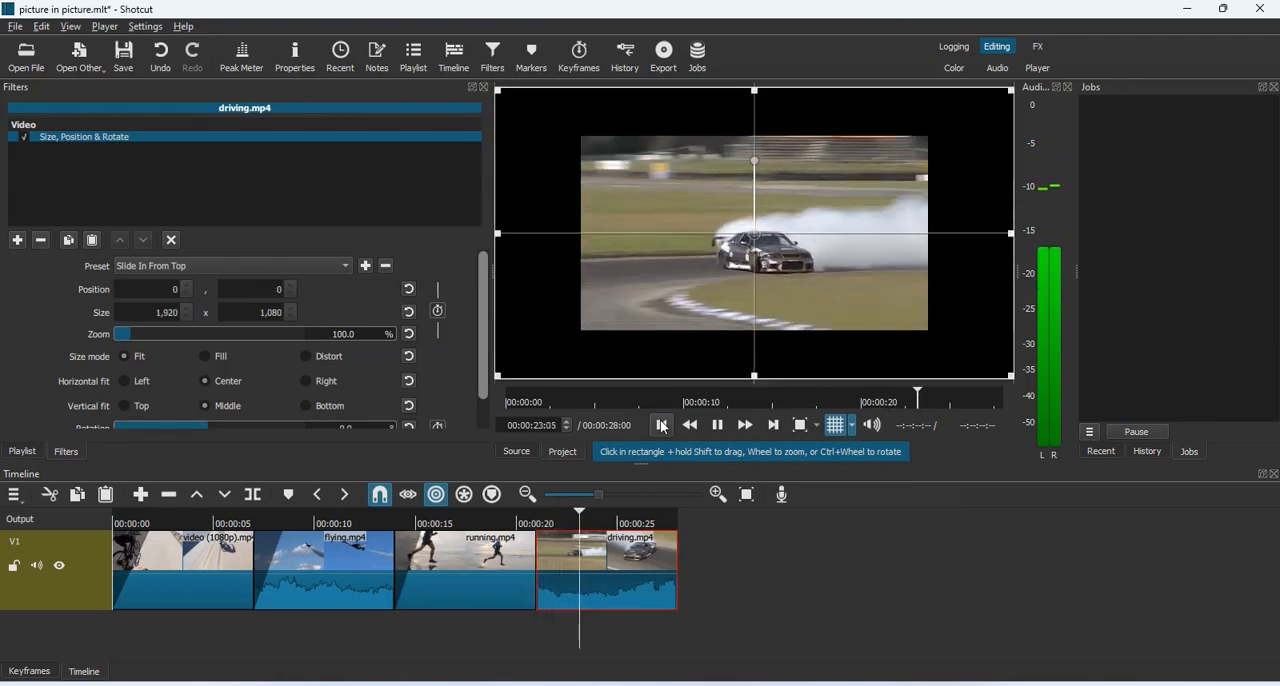
key("space")
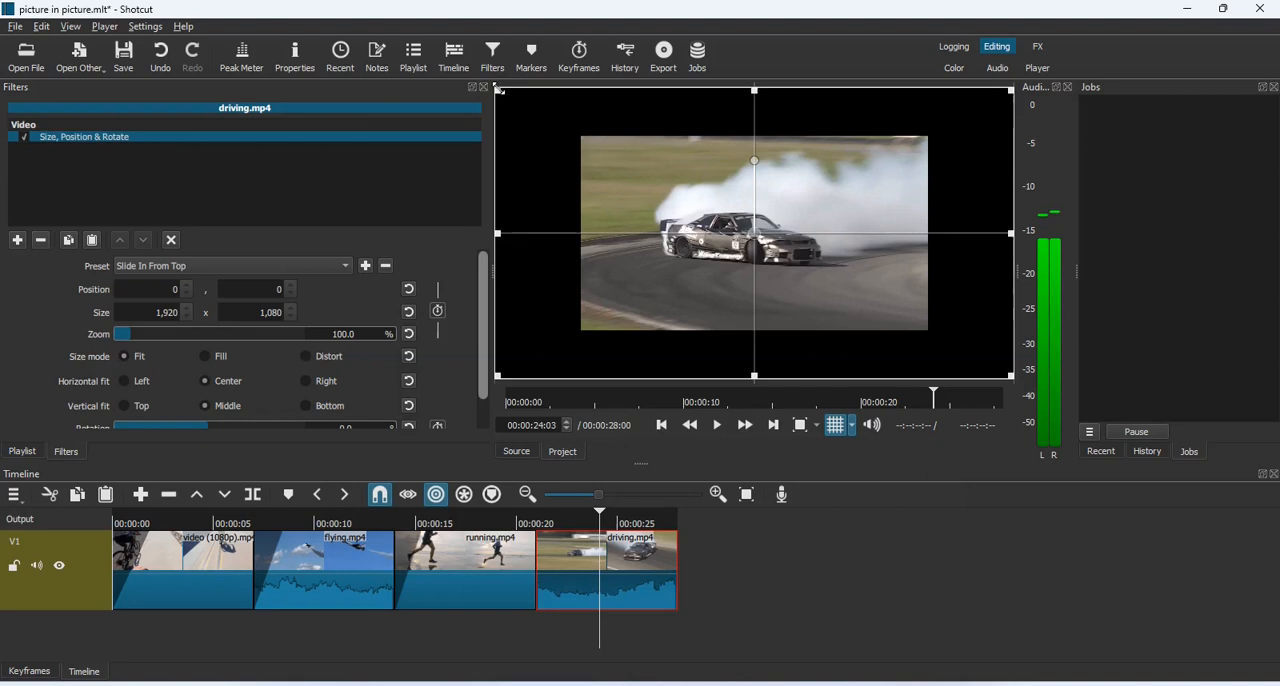
left_click_drag(497, 90, 762, 237)
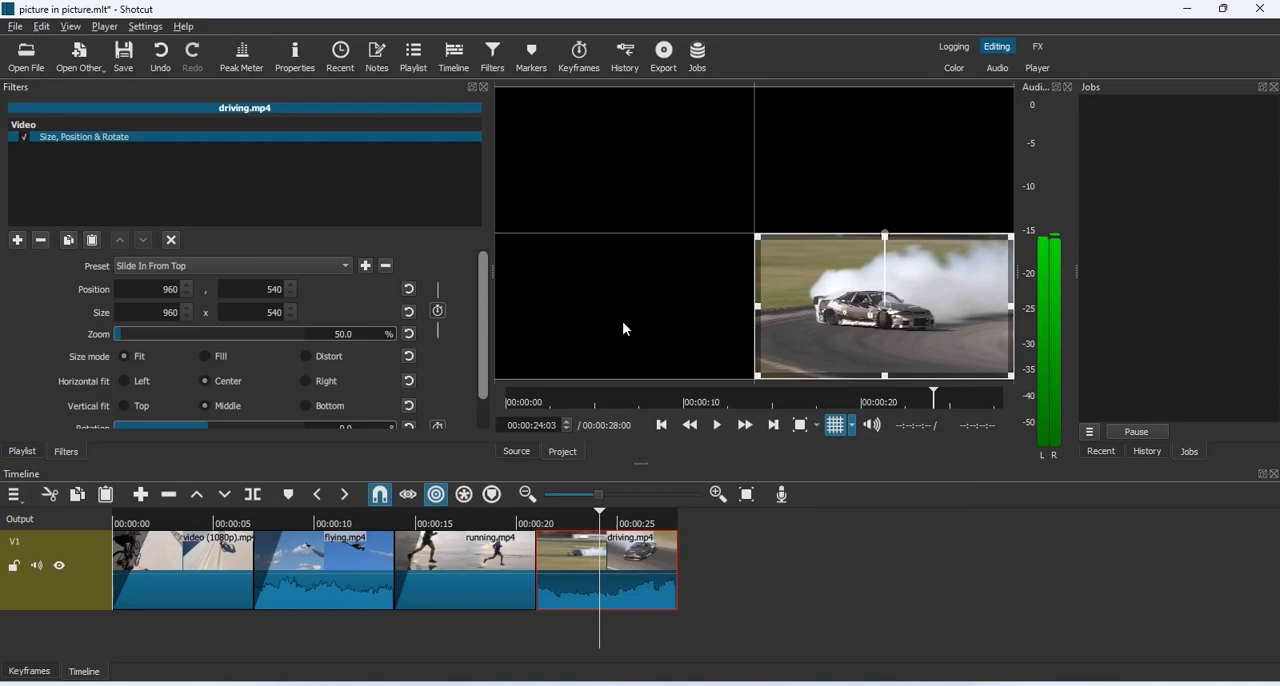
Add a short video and audio fade-in to the start of the driving.mp4 clip and play it to check
left_click_drag(545, 545, 588, 545)
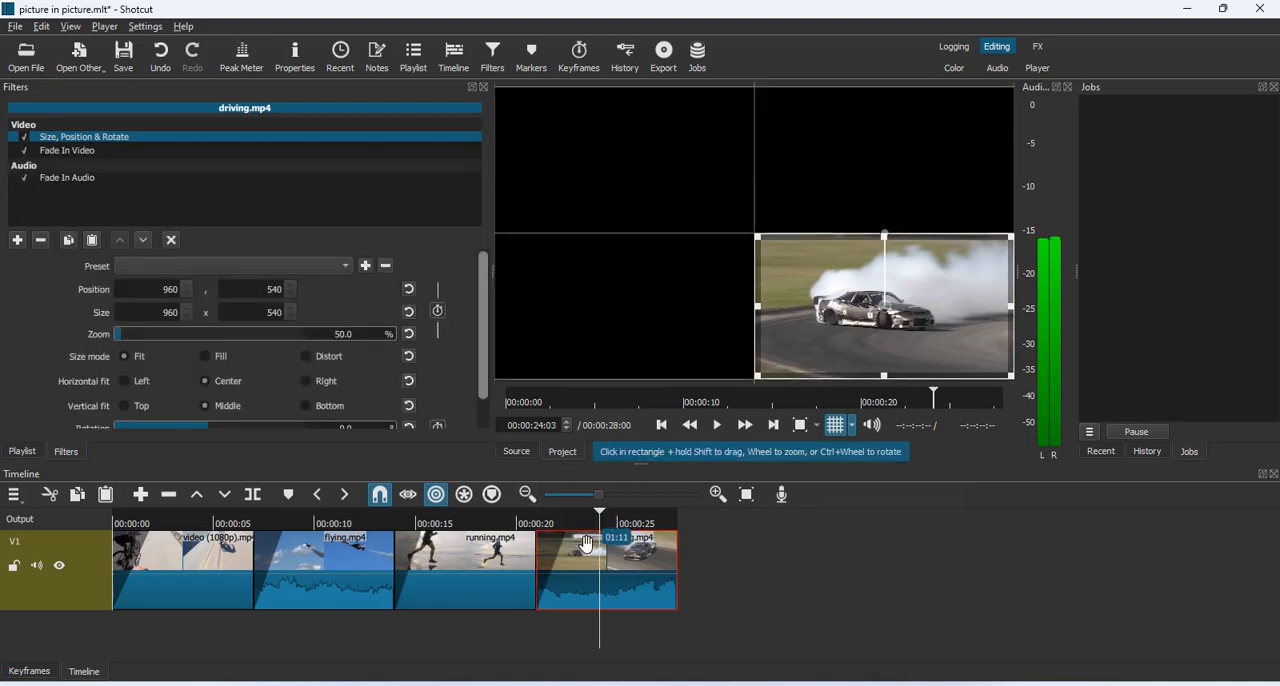
left_click(662, 426)
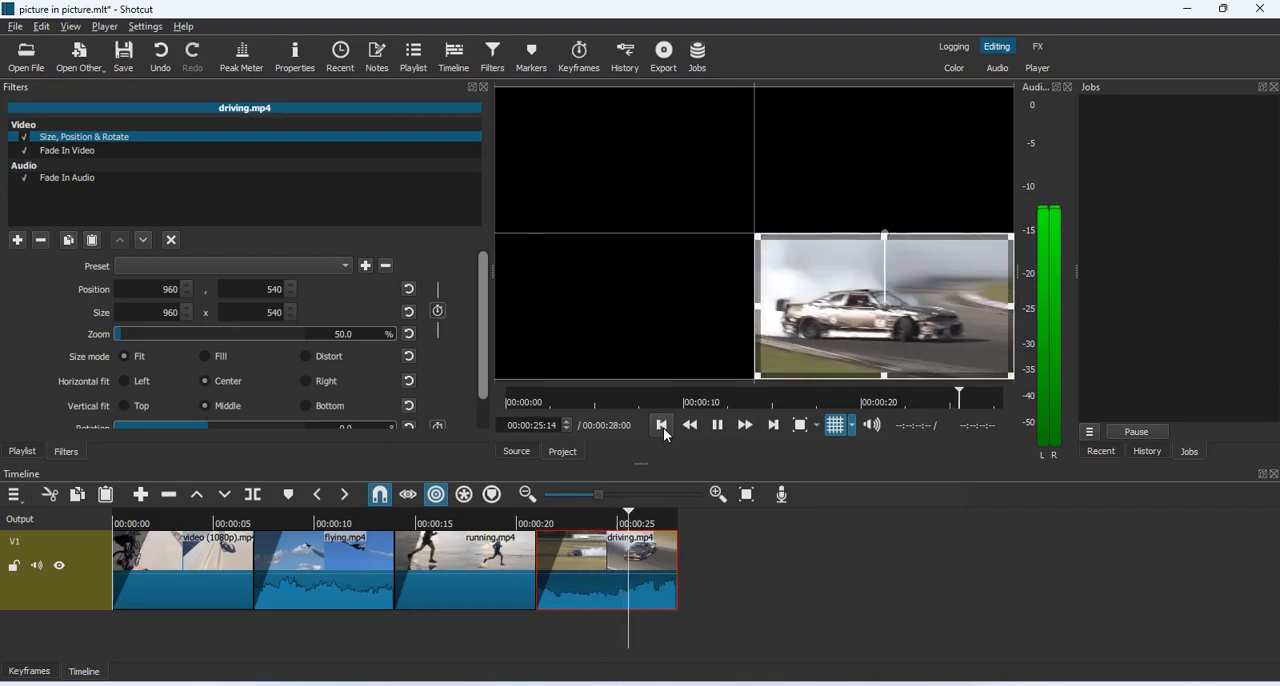
key("space")
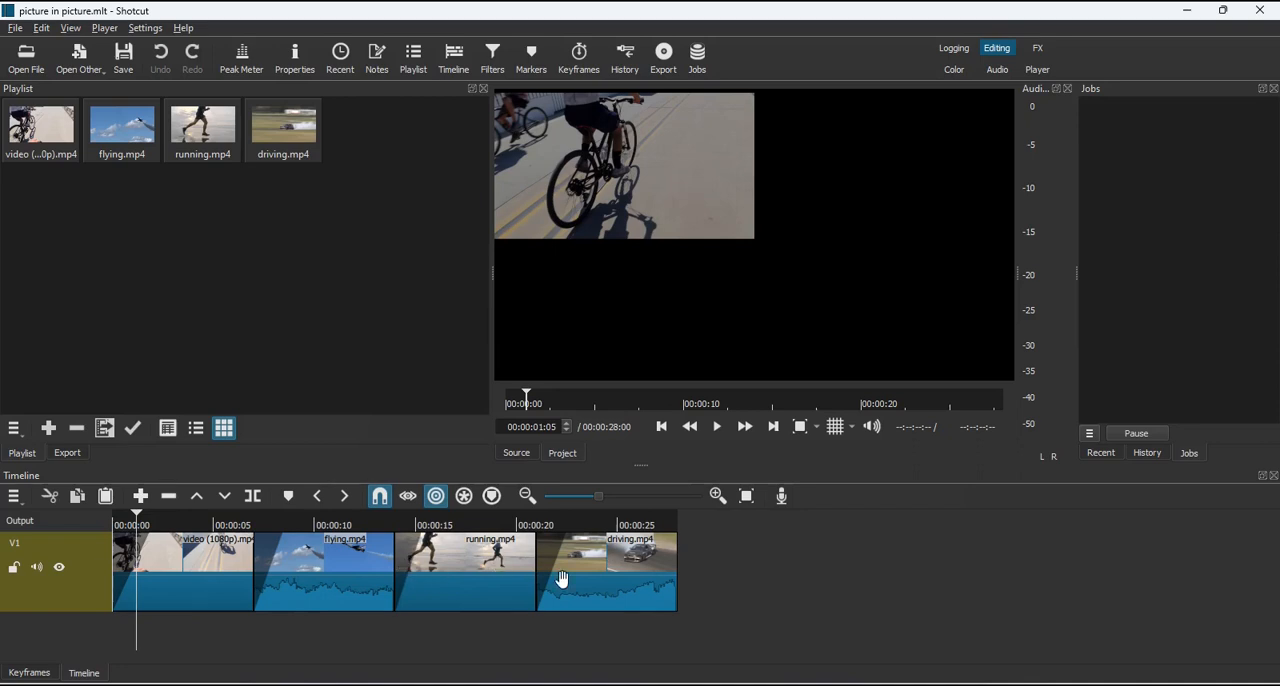
Add three video tracks, V2, V3 and V4, above V1 in the timeline
left_click(16, 497)
mouse_move(45, 521)
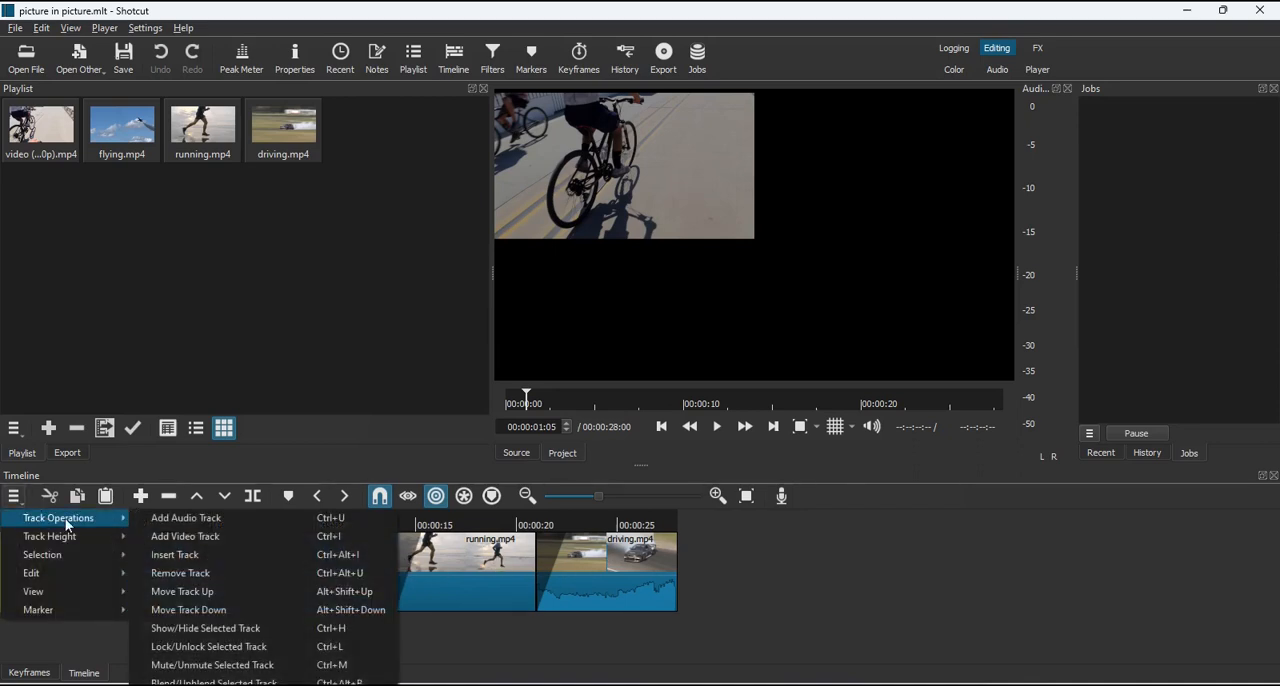
left_click(219, 534)
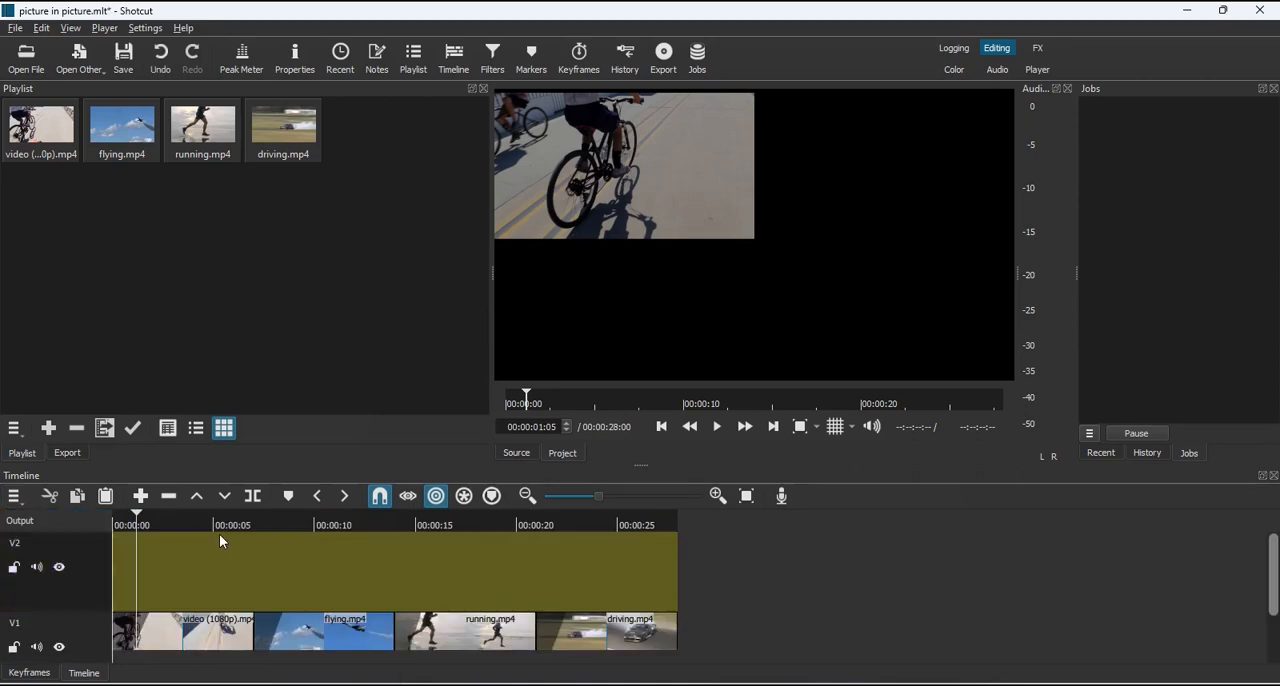
left_click(15, 500)
mouse_move(52, 524)
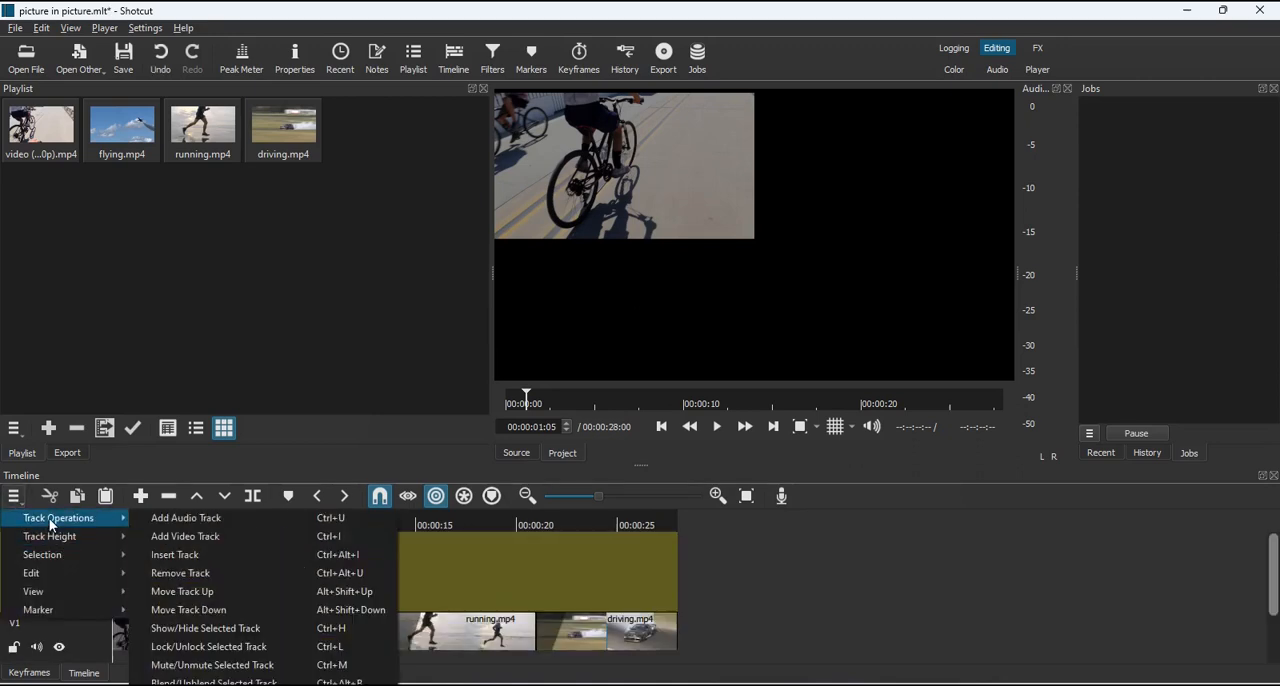
left_click(174, 536)
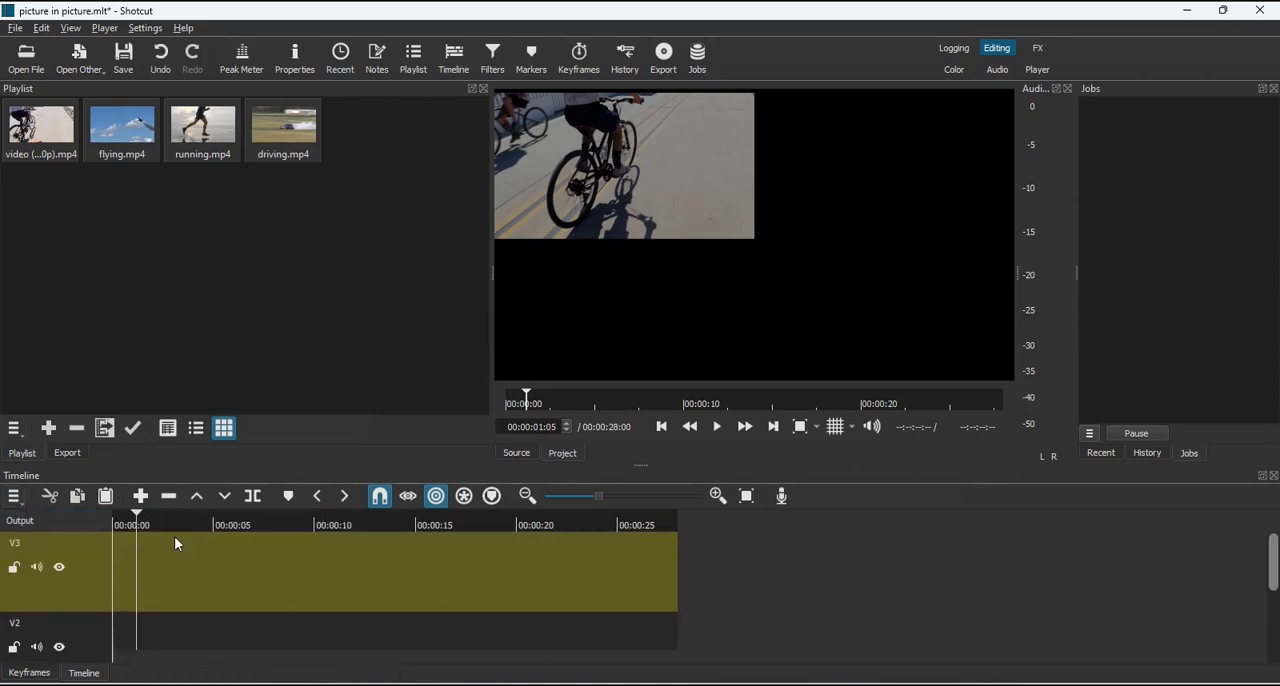
left_click(15, 496)
mouse_move(52, 518)
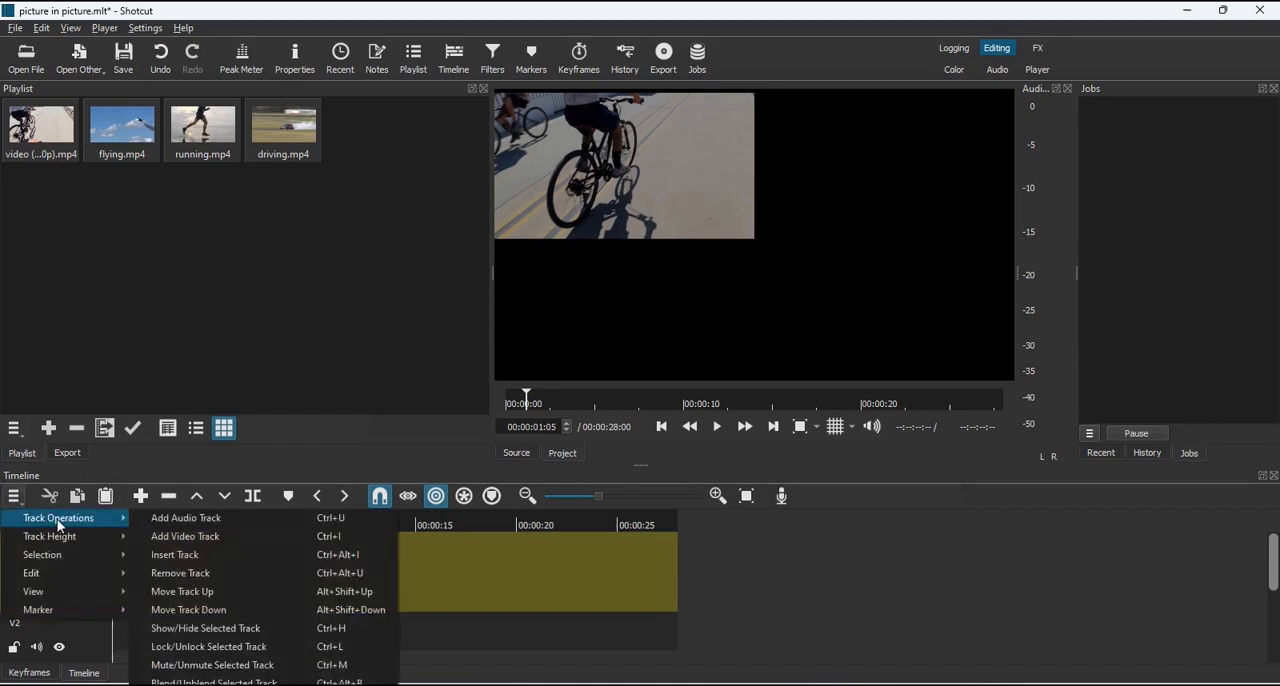
left_click(183, 545)
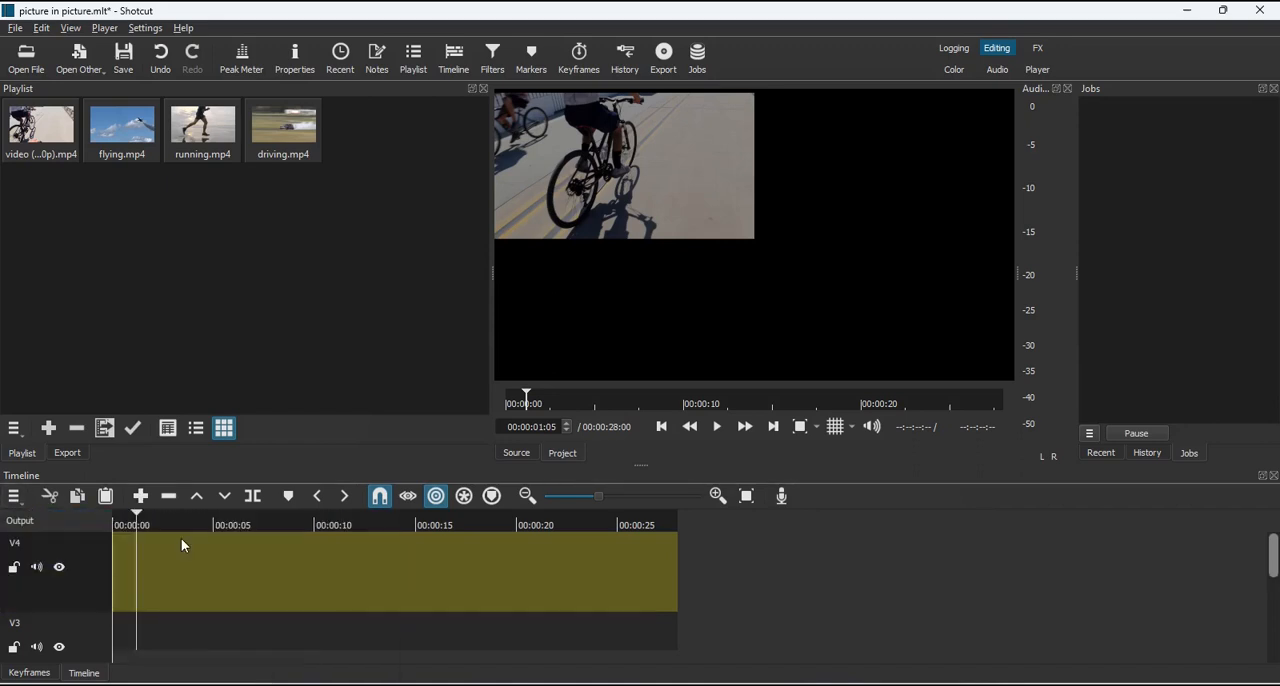
Make the timeline tracks one step shorter
left_click(14, 496)
mouse_move(54, 544)
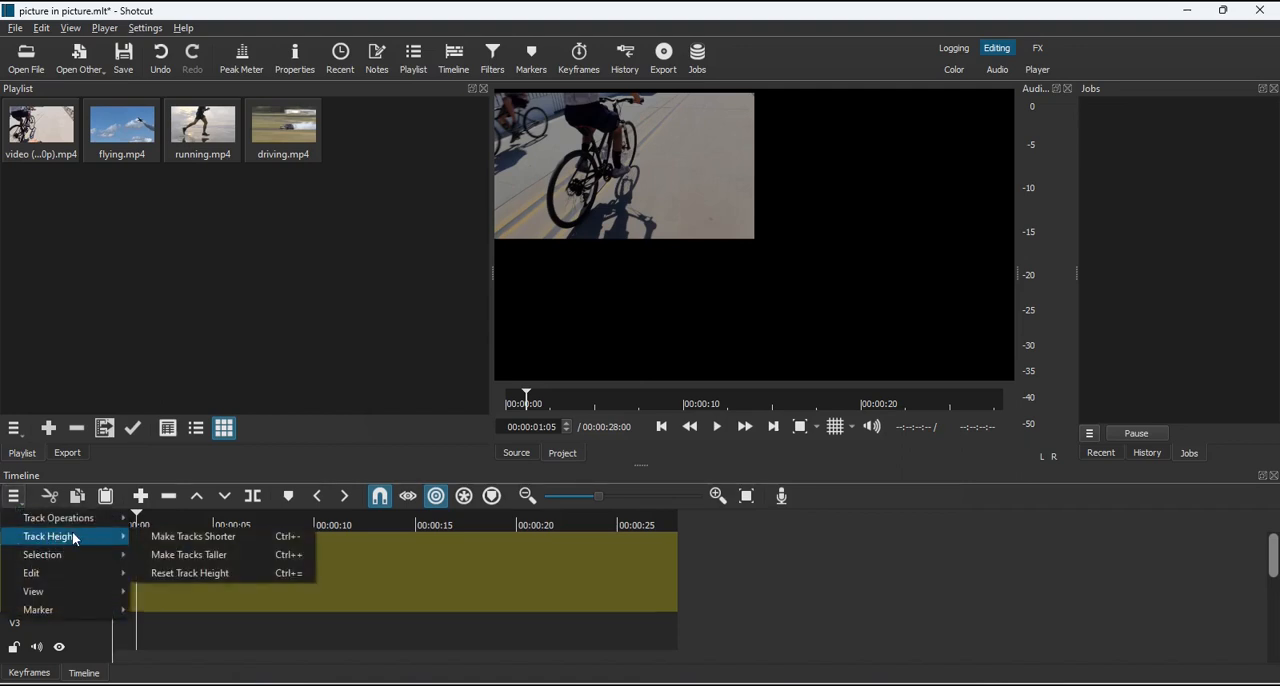
left_click(195, 544)
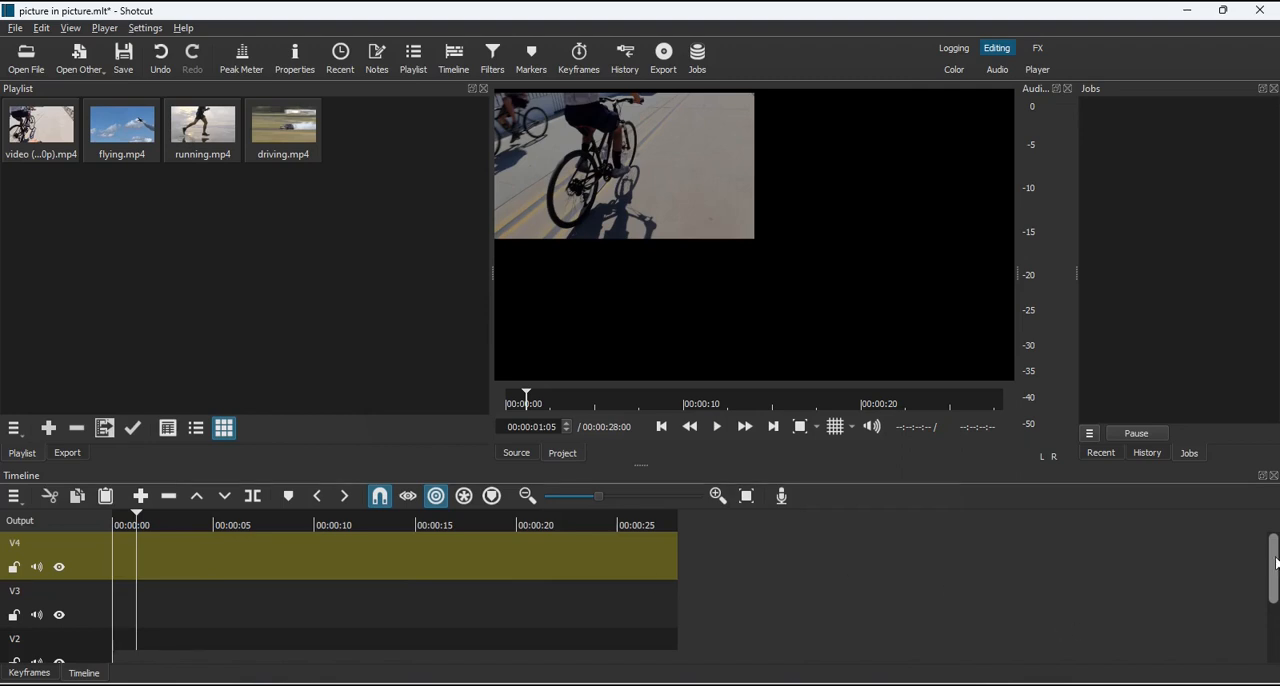
Move the cycling clip from track V1 to the start of track V4
mouse_move(1275, 563)
left_mouse_down()
mouse_move(1276, 626)
mouse_move(1270, 546)
mouse_move(1274, 605)
mouse_move(1273, 575)
left_mouse_up()
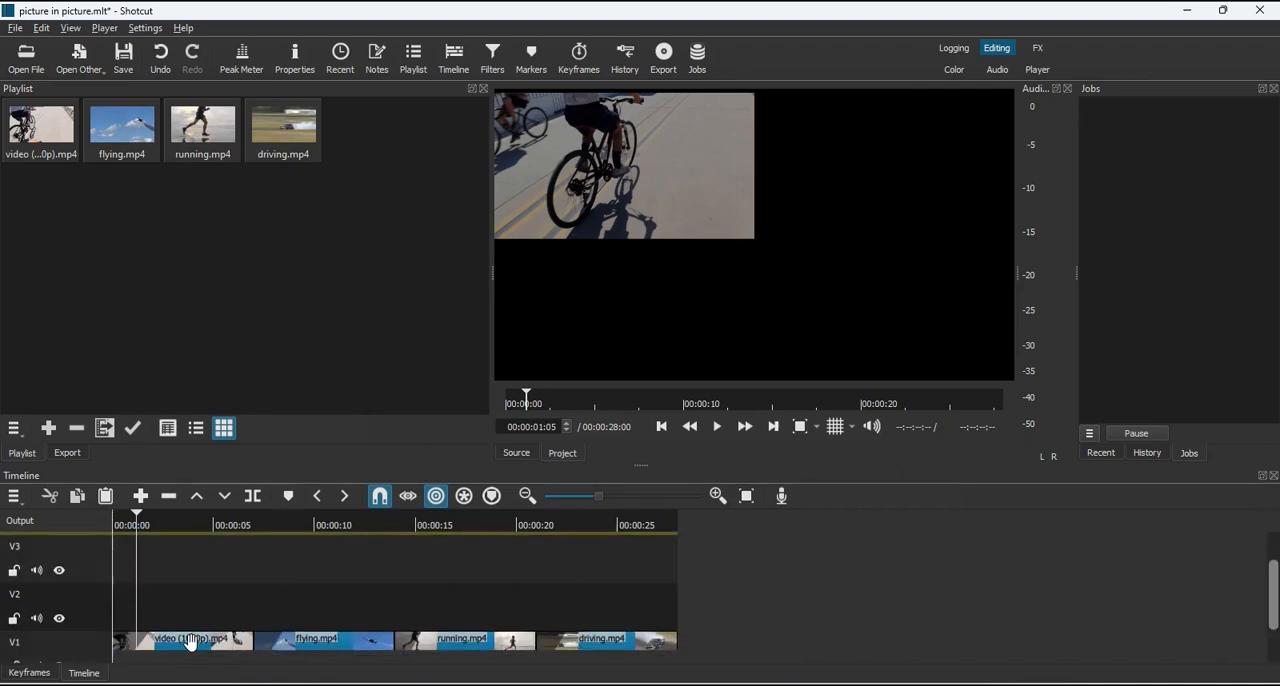
left_click_drag(190, 641, 194, 537)
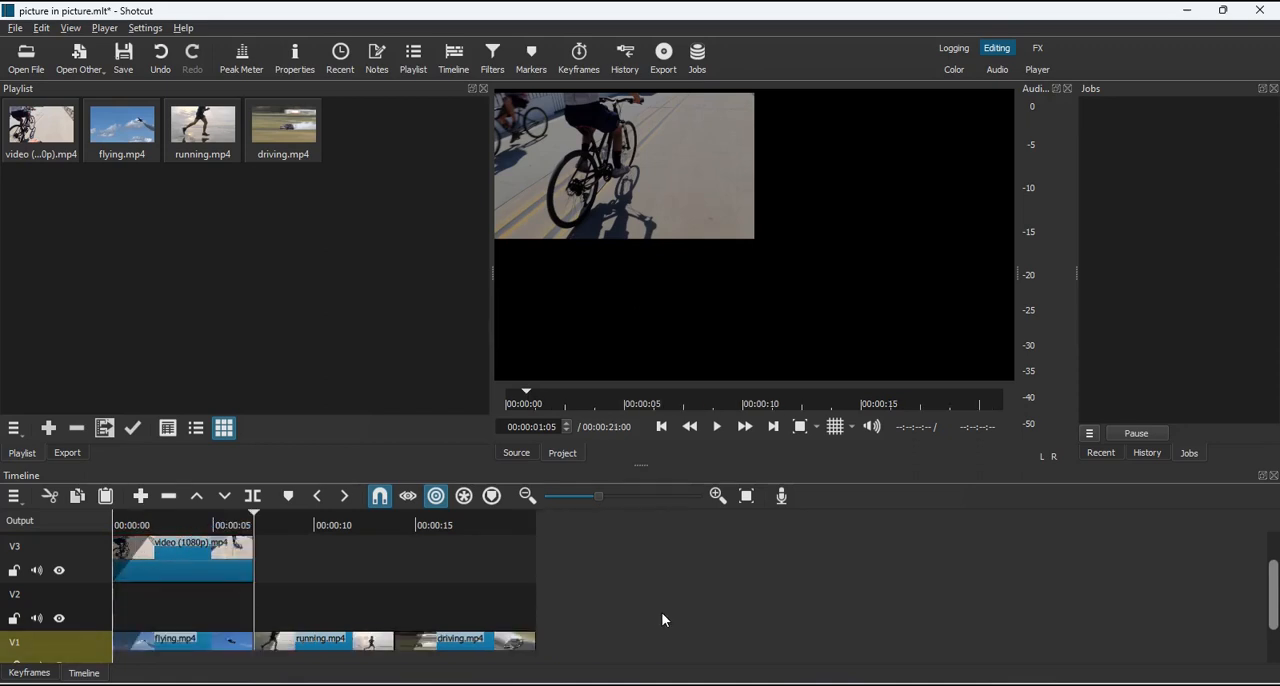
left_click_drag(1272, 590, 1266, 553)
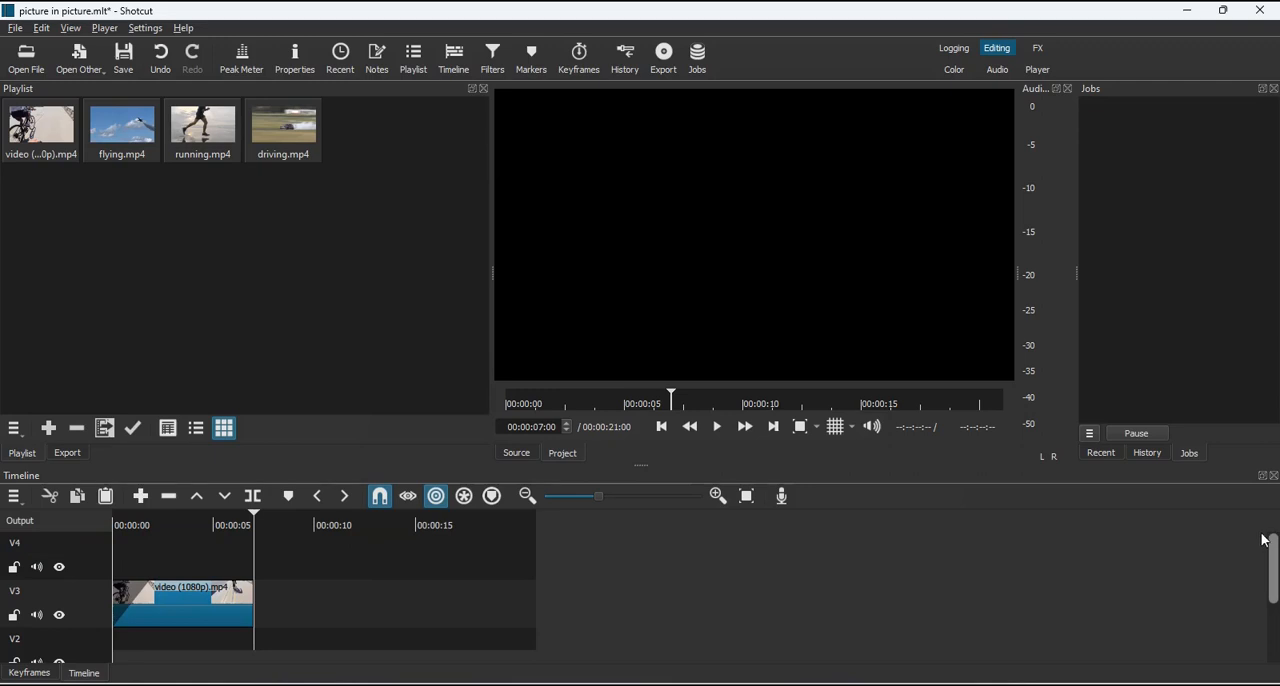
left_click(188, 618)
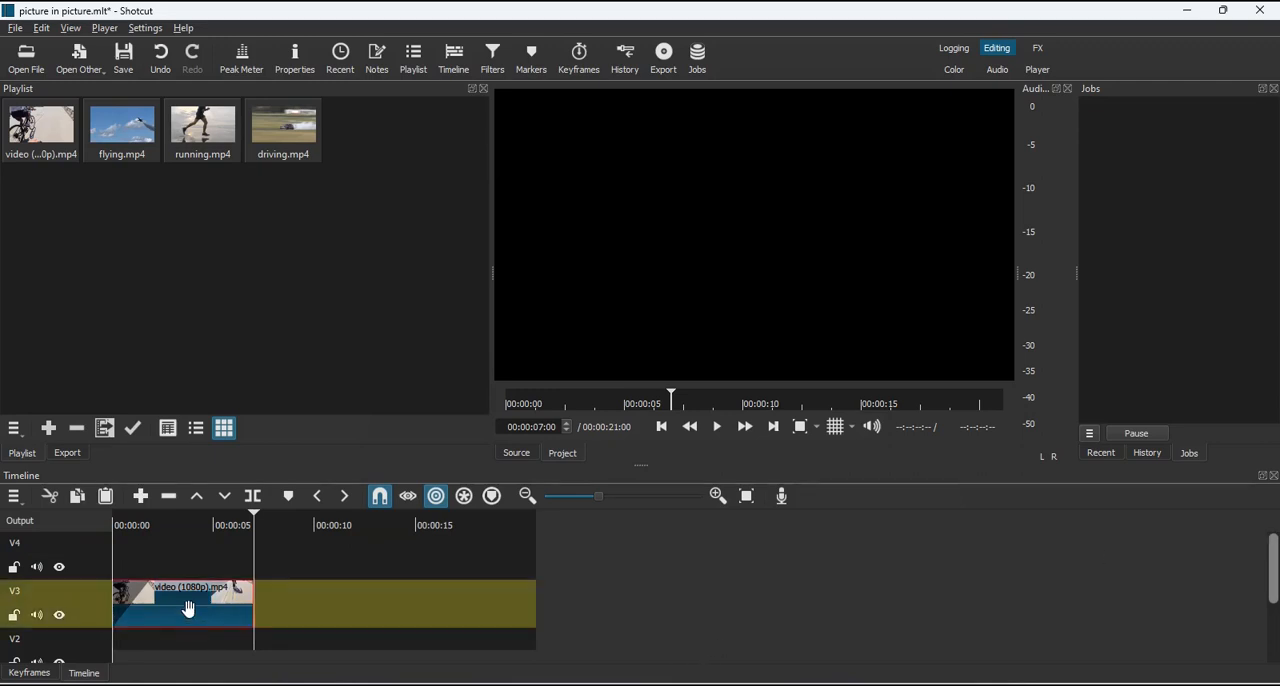
left_click_drag(188, 608, 186, 576)
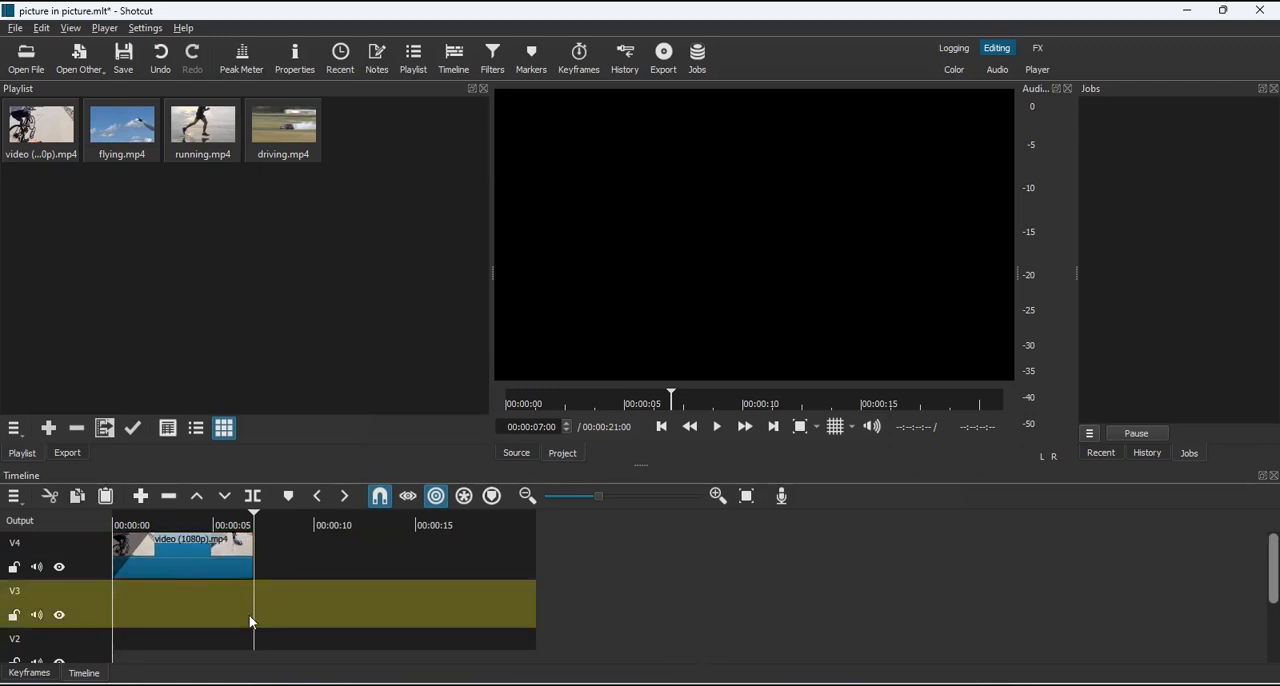
Move the flying.mp4 clip from V1 to the start of track V3 and select the running.mp4 clip on V1
mouse_move(1276, 562)
left_mouse_down()
mouse_move(1273, 612)
mouse_move(1274, 584)
left_mouse_up()
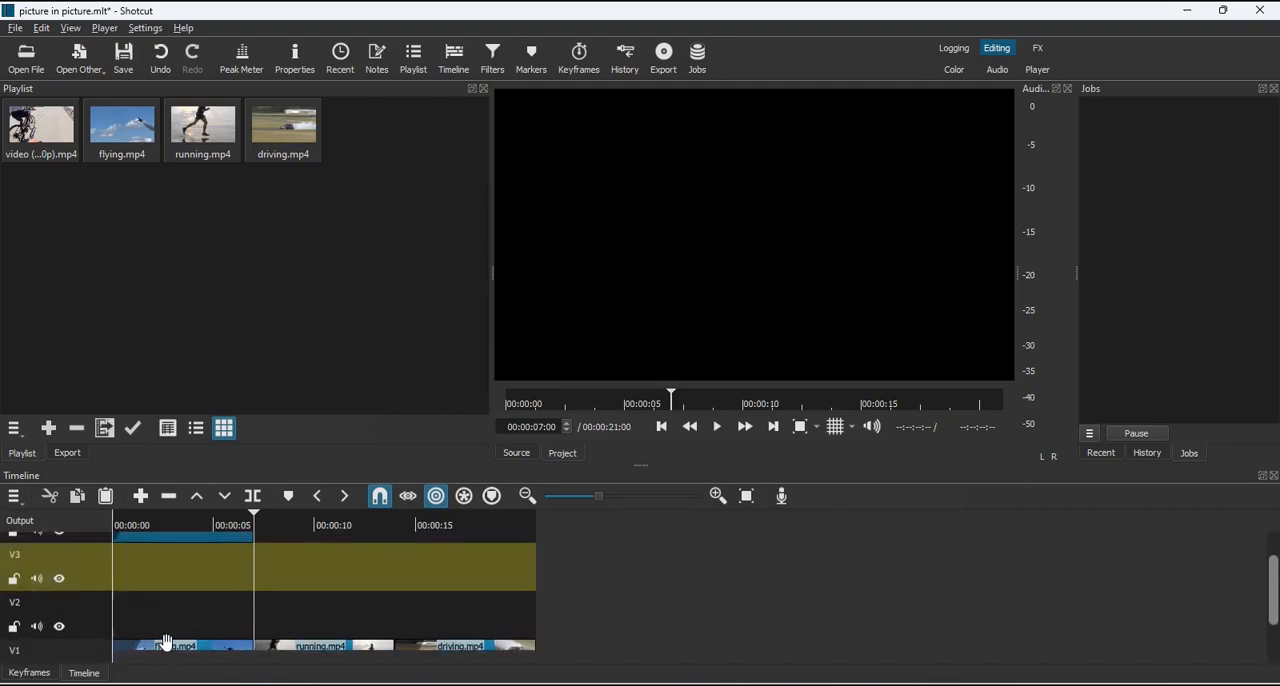
left_click_drag(167, 641, 174, 588)
left_click(187, 647)
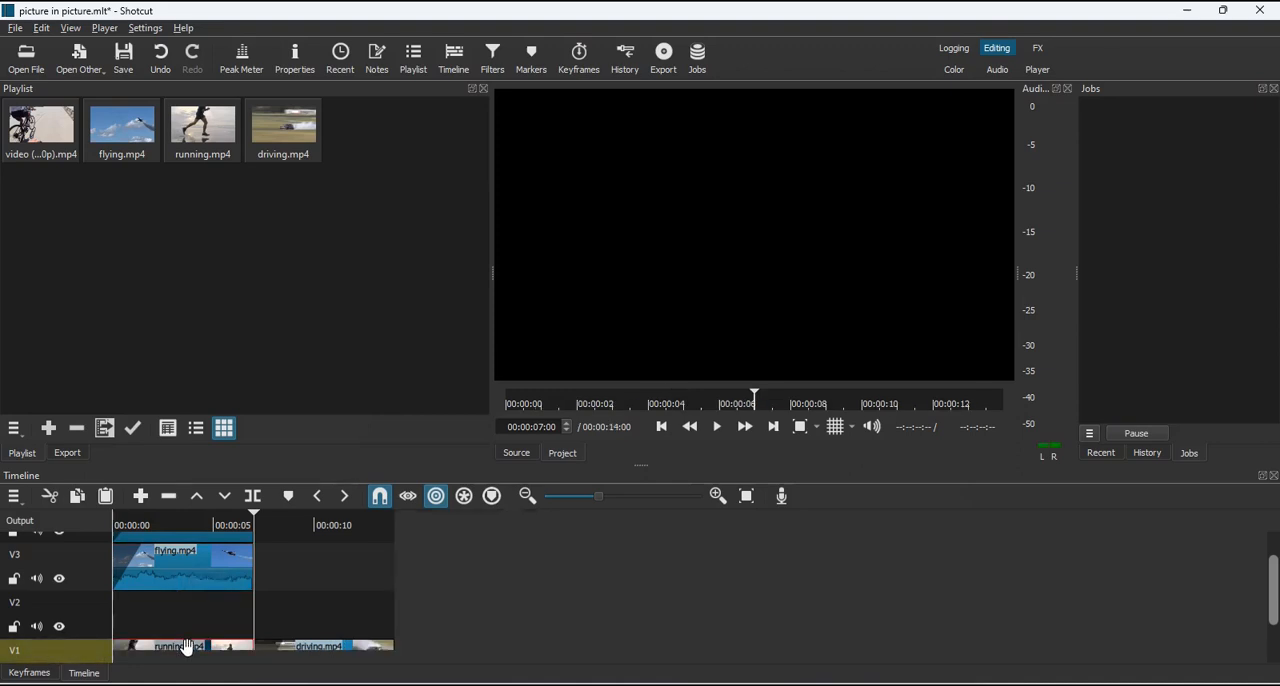
Move the running.mp4 clip from V1 to the start of track V2, leaving driving.mp4 on V1
left_click_drag(187, 647, 187, 628)
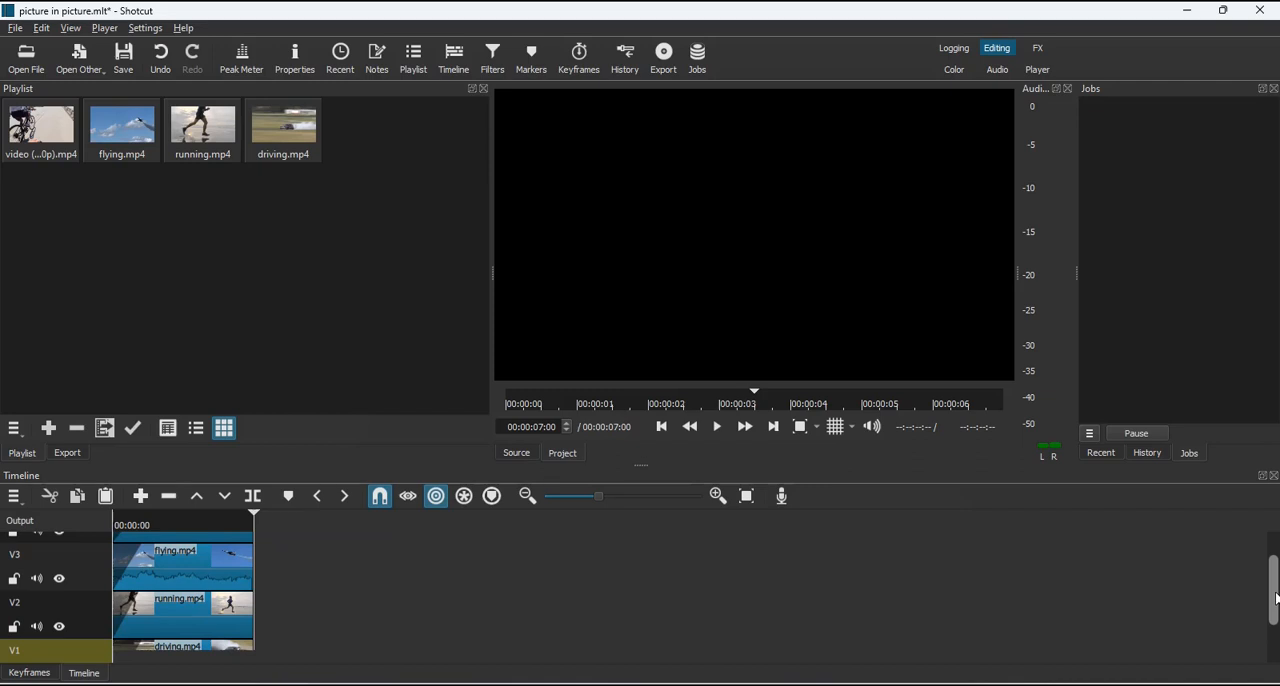
Play the stacked four-way composition from the beginning to check the combined clip effects
scroll(1275, 598, "up", 2)
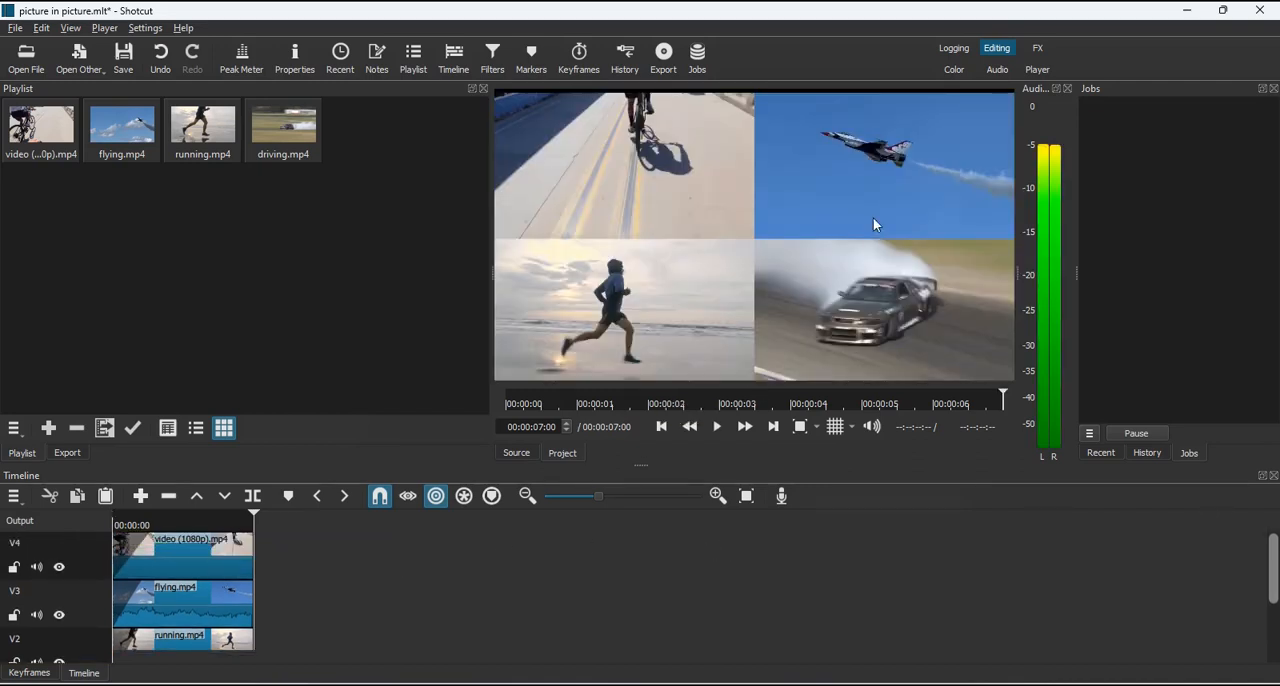
left_click(657, 426)
key("space")
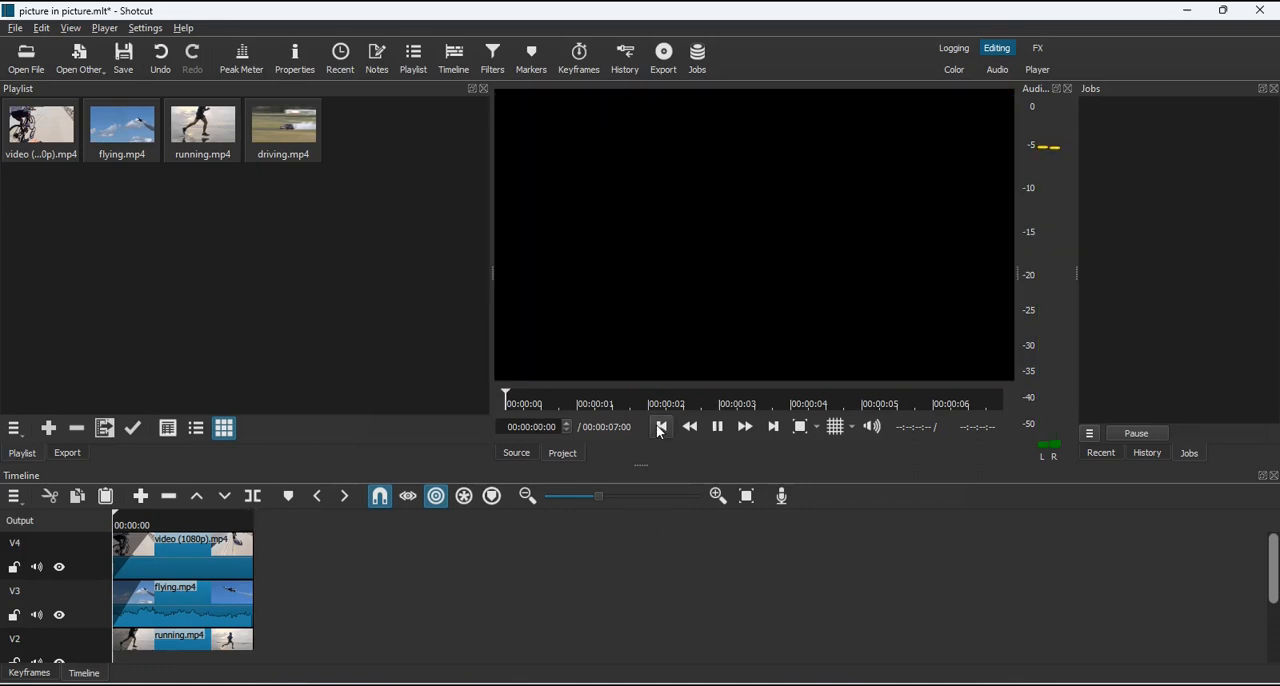
key("space")
key("space")
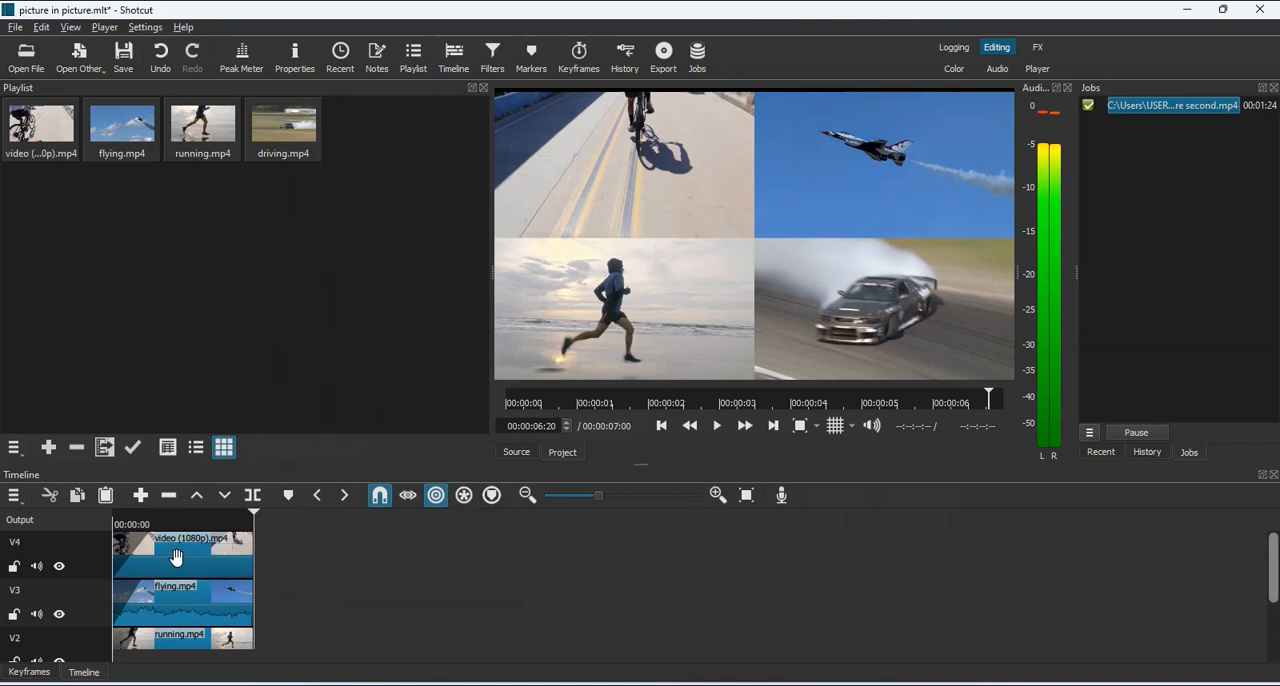
Lengthen the fade-ins of the cycling, flying.mp4, running.mp4 and driving.mp4 clips to span each clip's full duration
left_click_drag(155, 540, 264, 561)
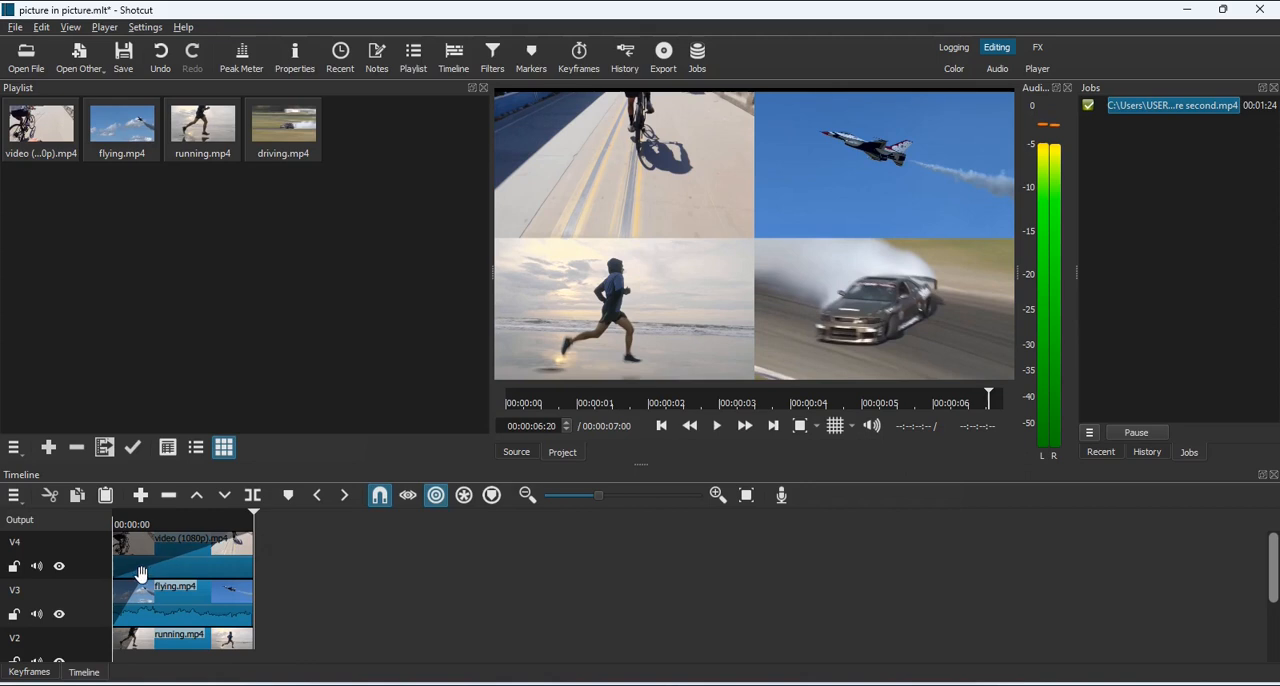
left_click_drag(145, 588, 262, 611)
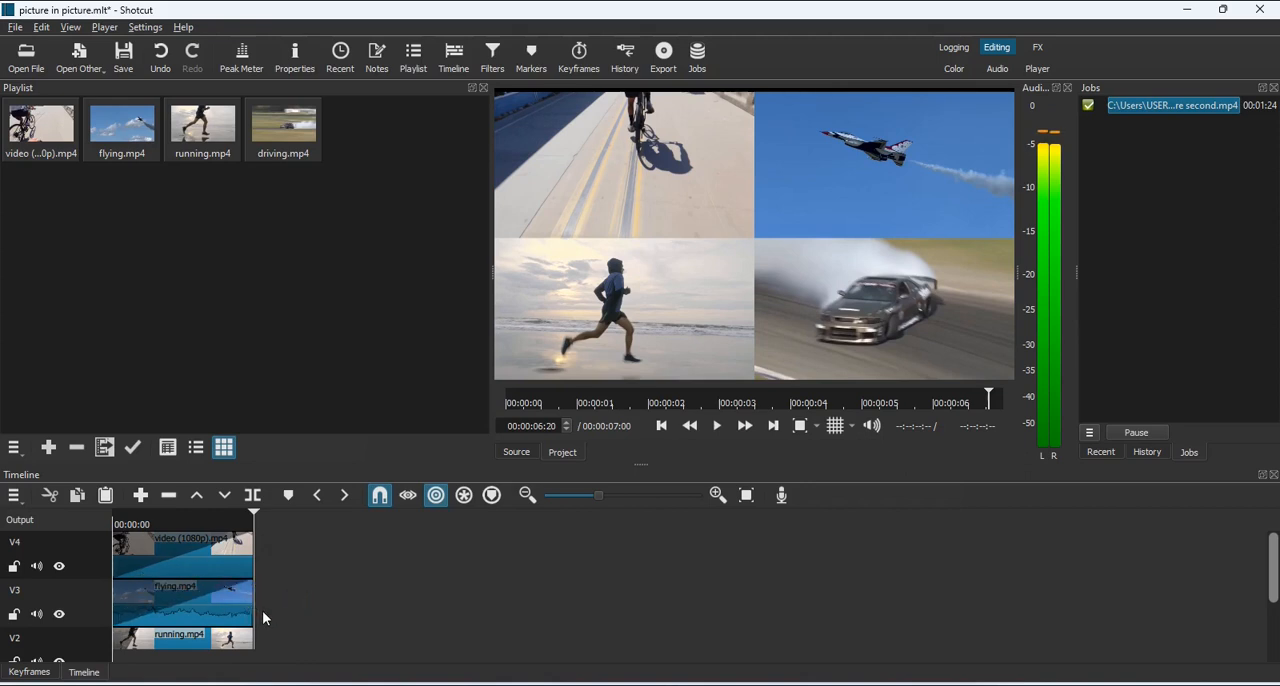
scroll(180, 595, "down", 2)
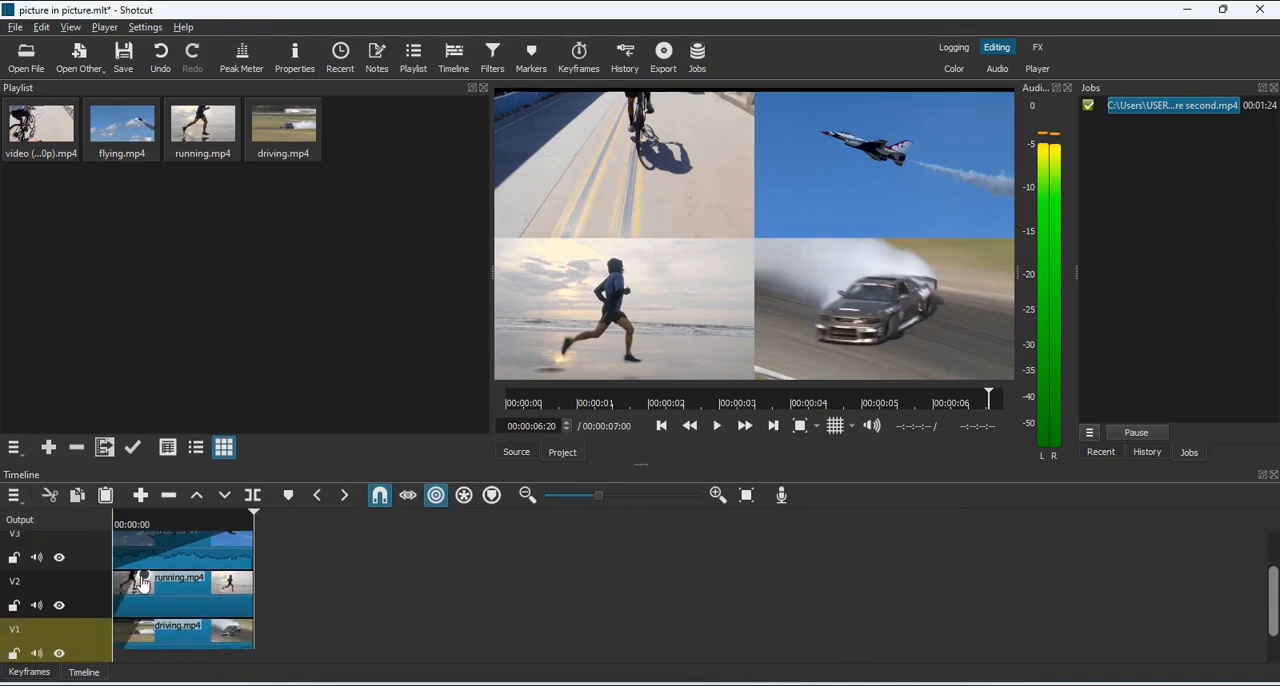
left_click_drag(145, 580, 269, 615)
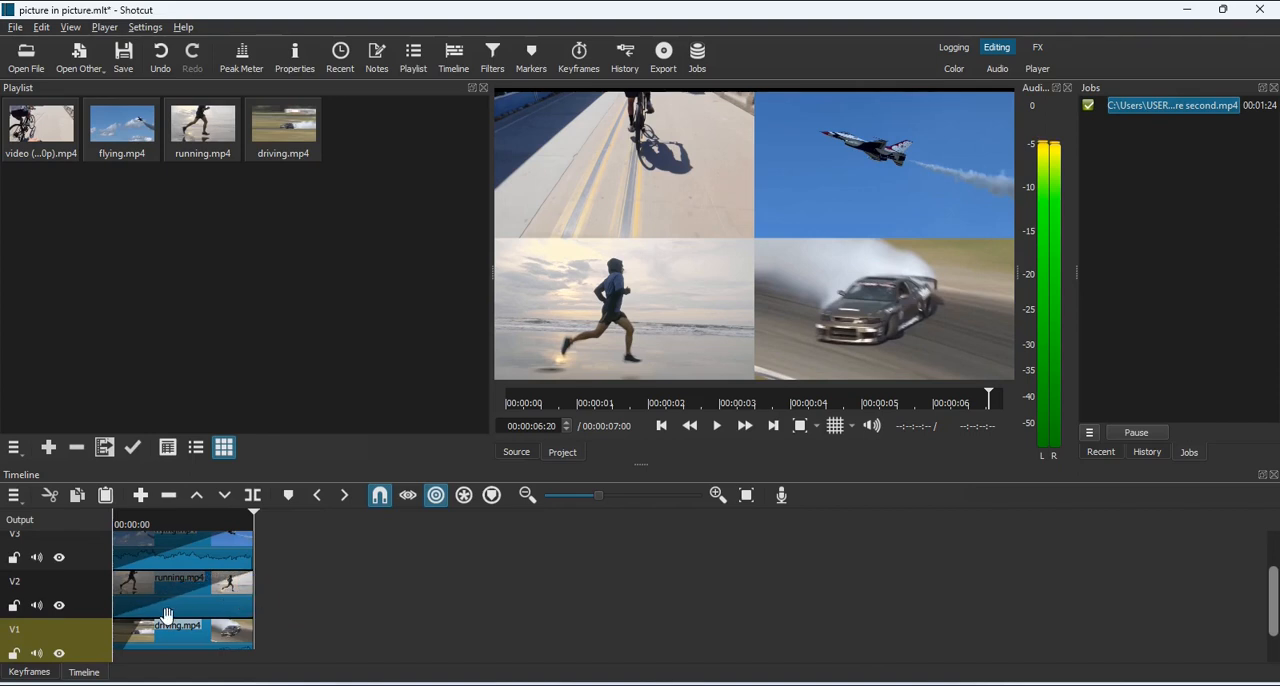
left_click_drag(145, 627, 262, 658)
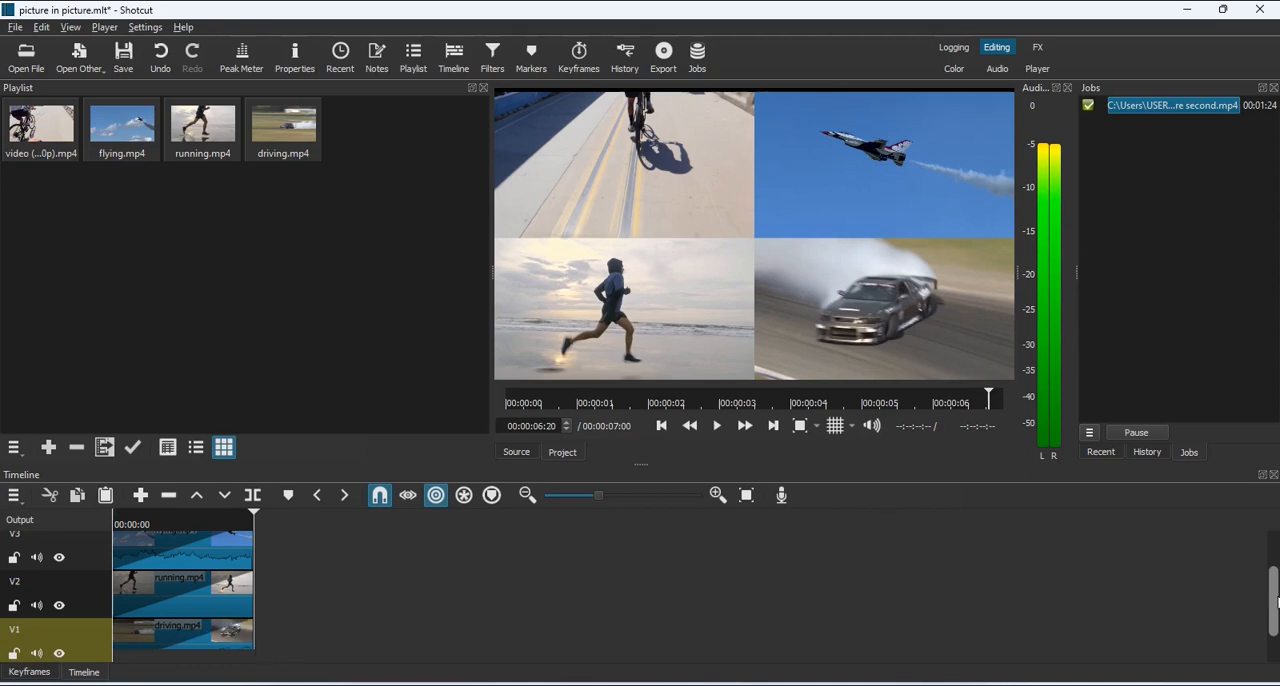
left_click_drag(1272, 625, 1257, 490)
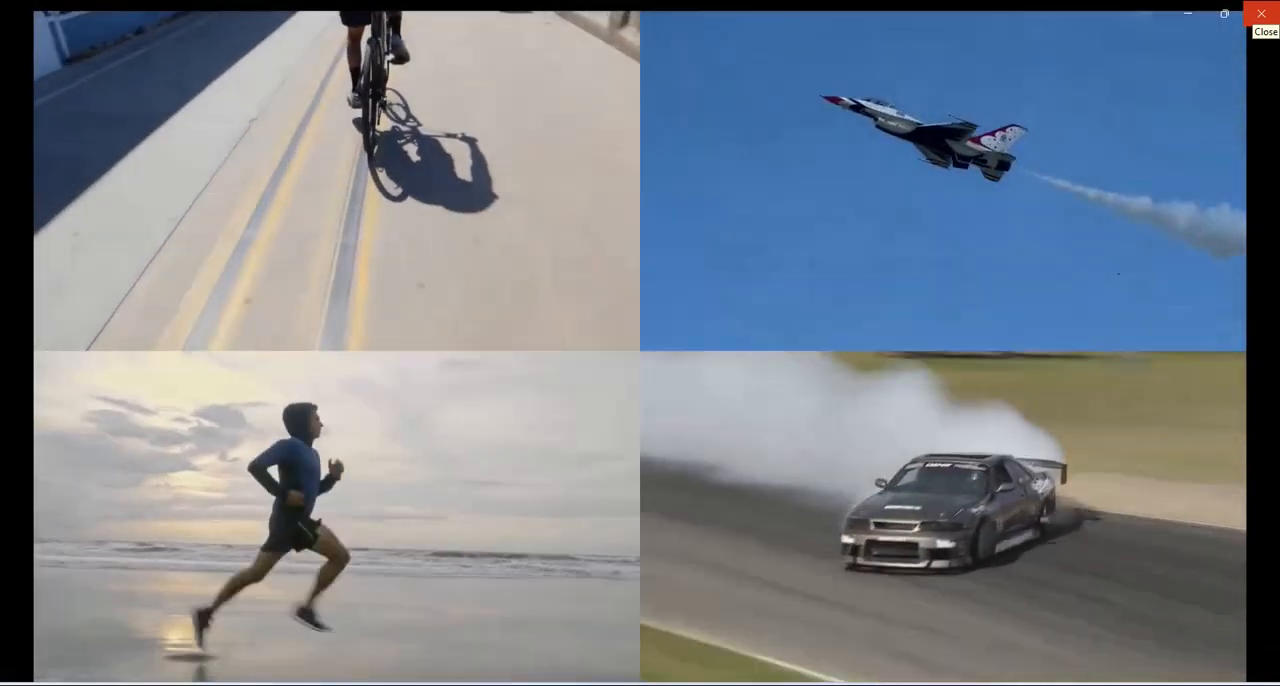
Close the full-size playback of the four-way video and return to the Shotcut project
left_click(1260, 13)
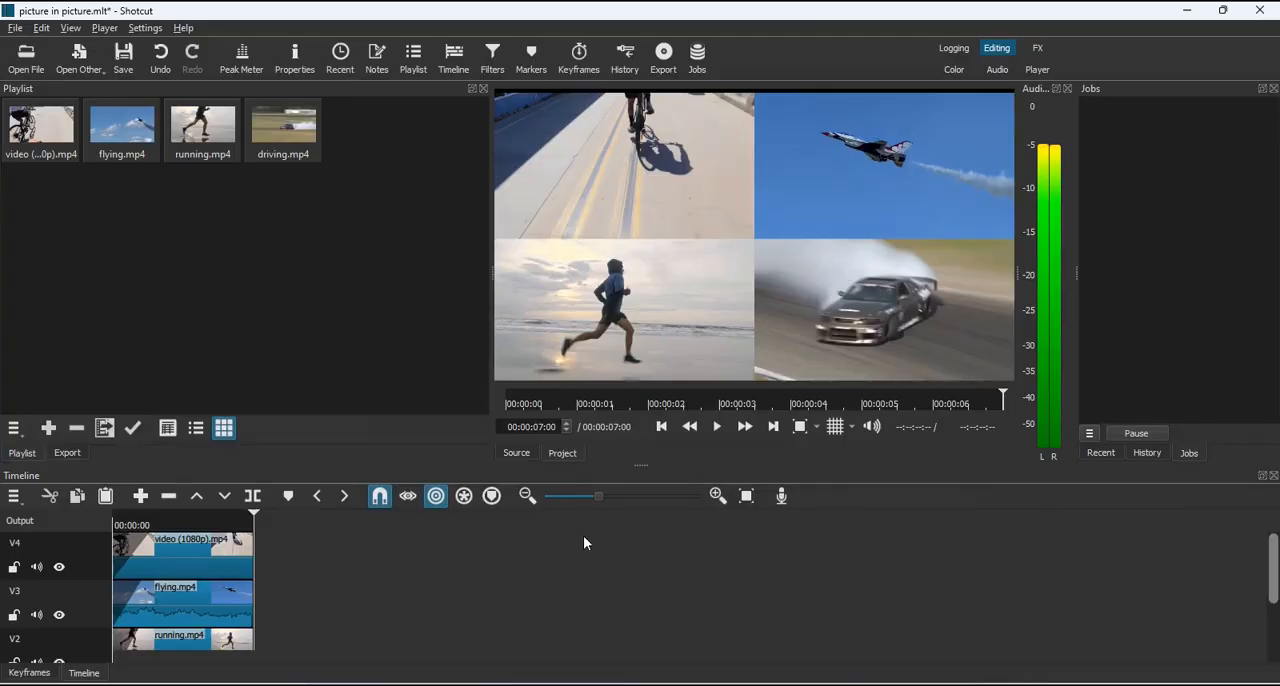